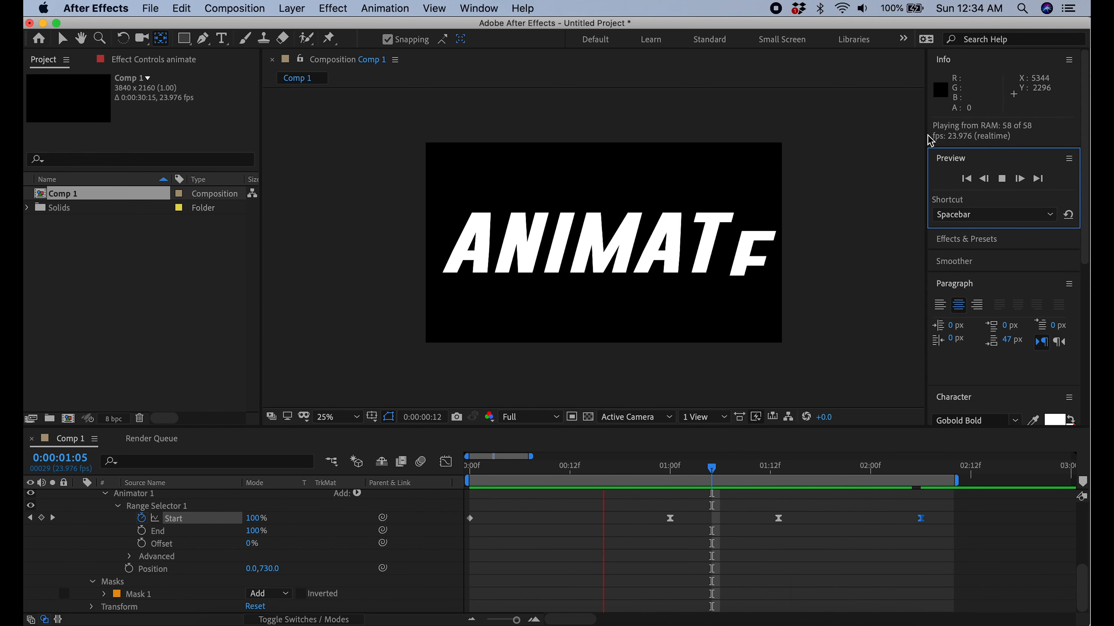
# Stop the preview playback of the text animation
pyautogui.click(1002, 179)
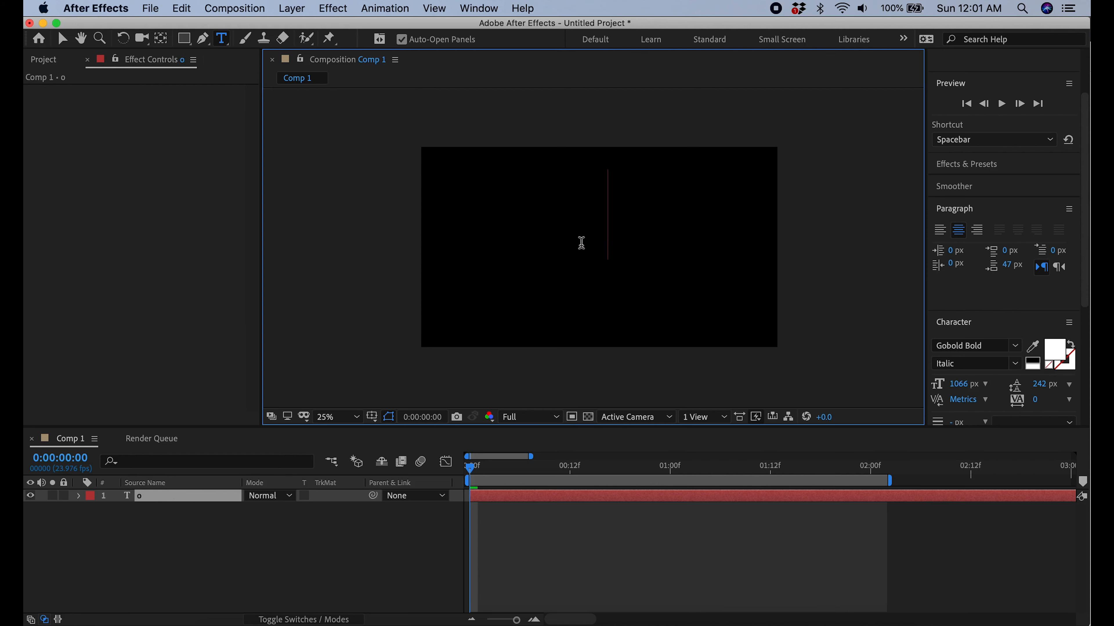
# Add the text "outline", centre its anchor point, and align it horizontally and vertically to the centre of the composition
pyautogui.write('outline')
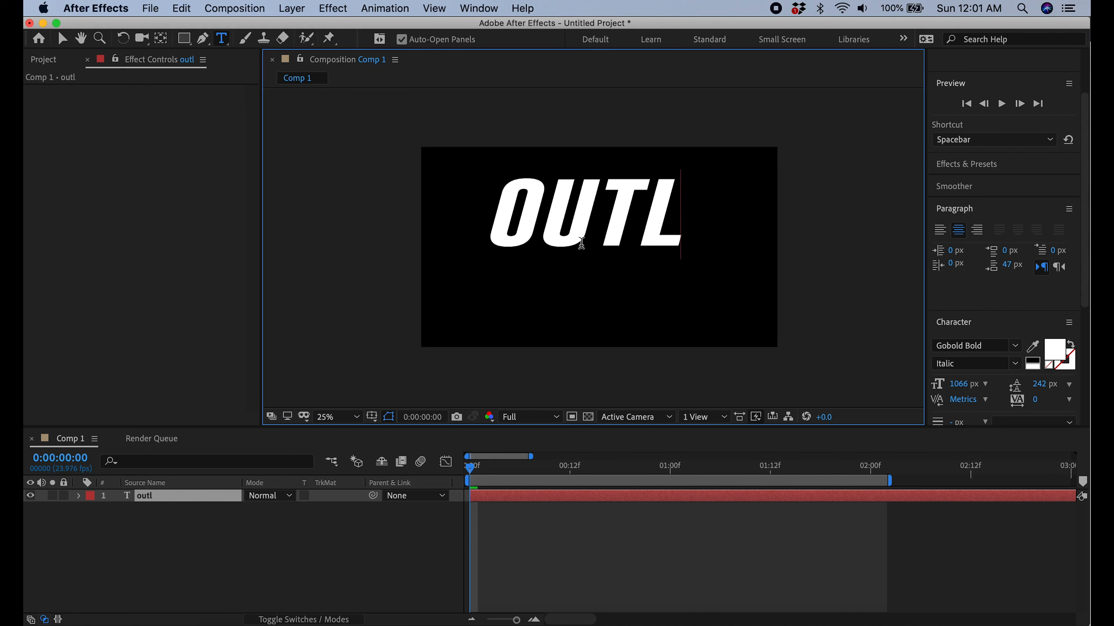
pyautogui.click(61, 40)
pyautogui.click(159, 40)
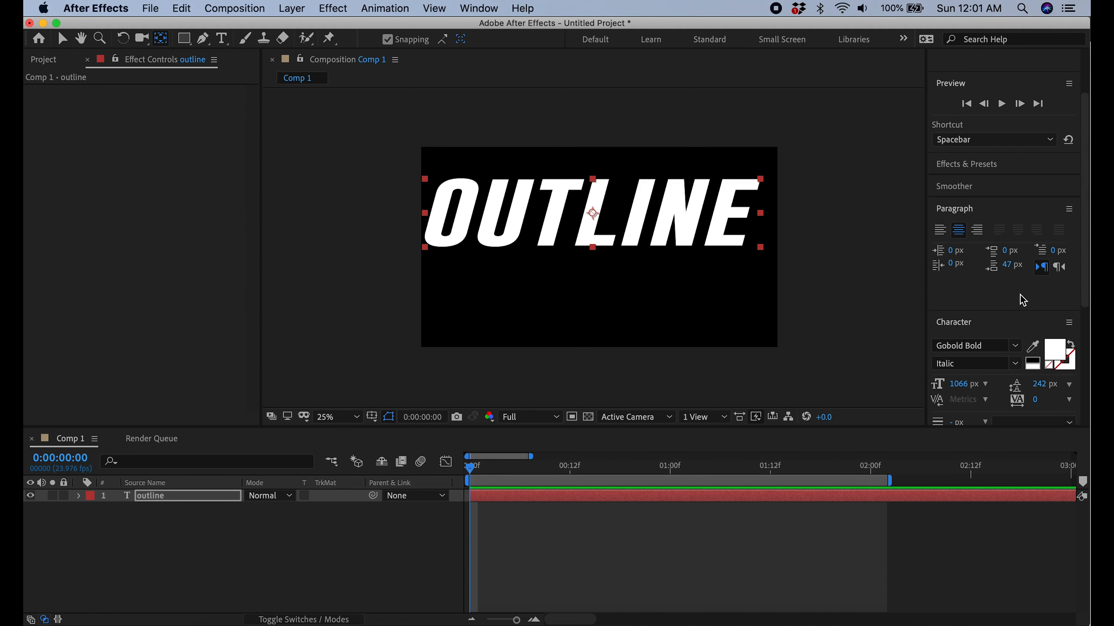
pyautogui.scroll(-6, 1023, 300)
pyautogui.click(969, 381)
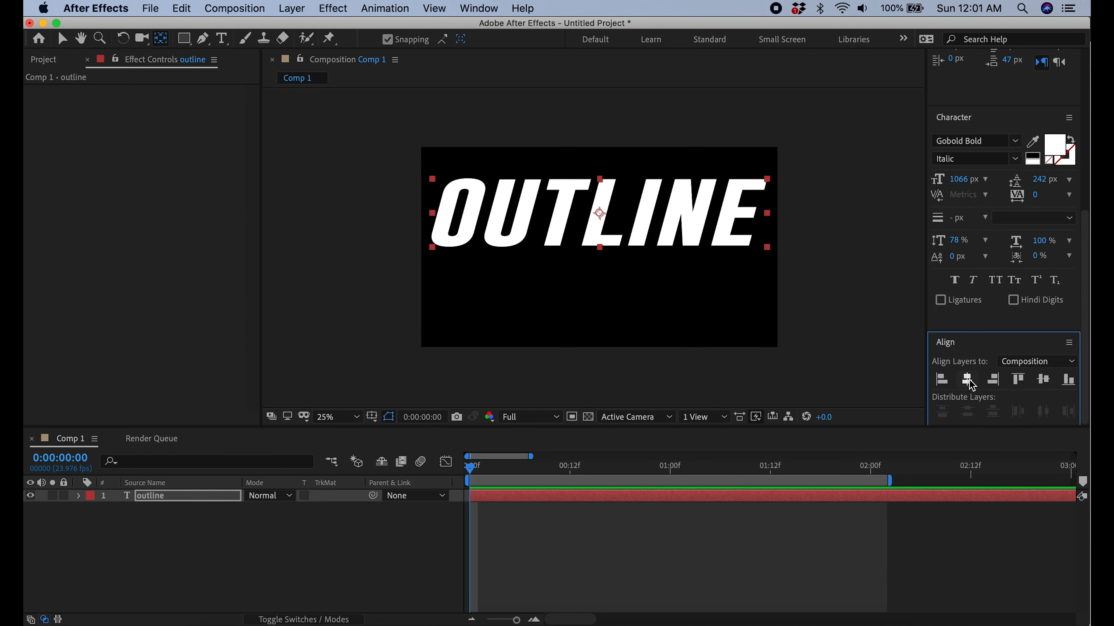
pyautogui.click(1043, 381)
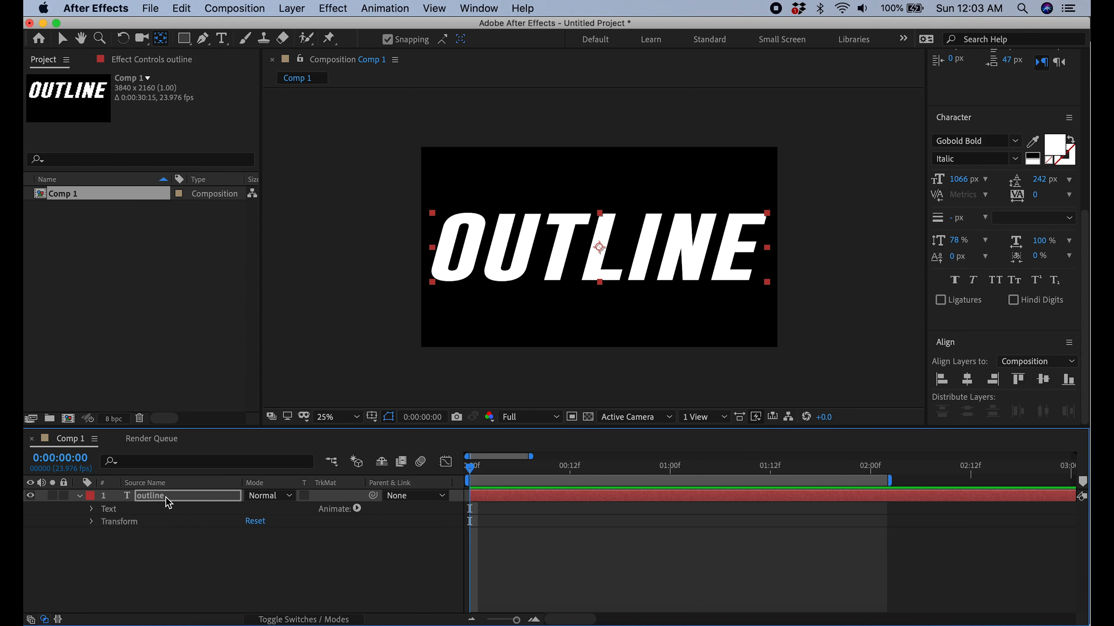
# Create shapes from the outline text layer
pyautogui.rightClick(169, 500)
pyautogui.moveTo(170, 499)
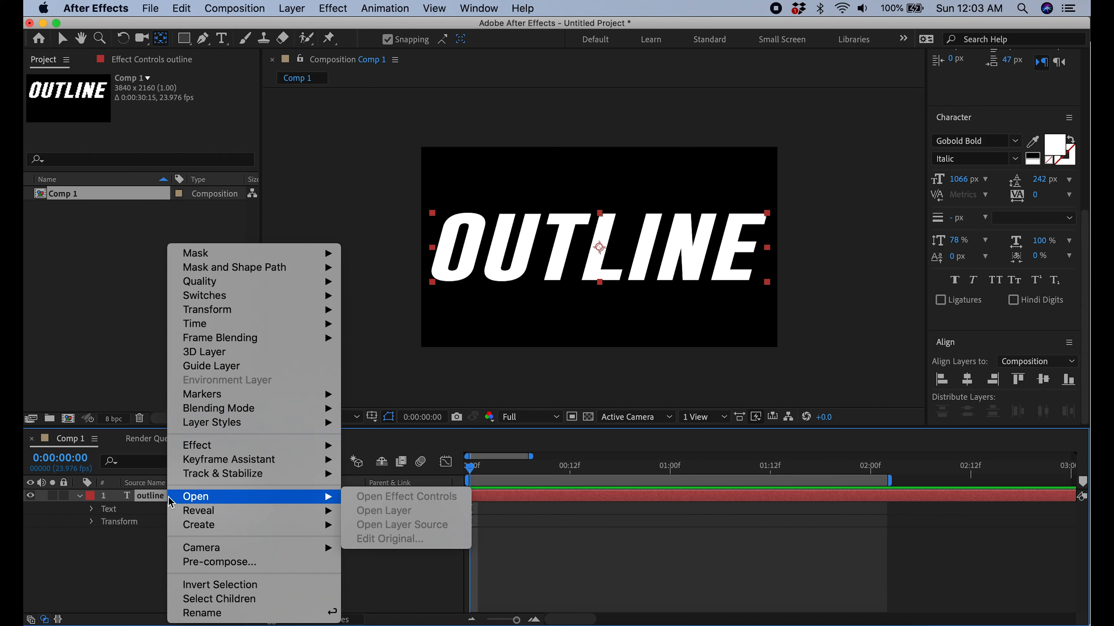
pyautogui.moveTo(195, 552)
pyautogui.moveTo(200, 525)
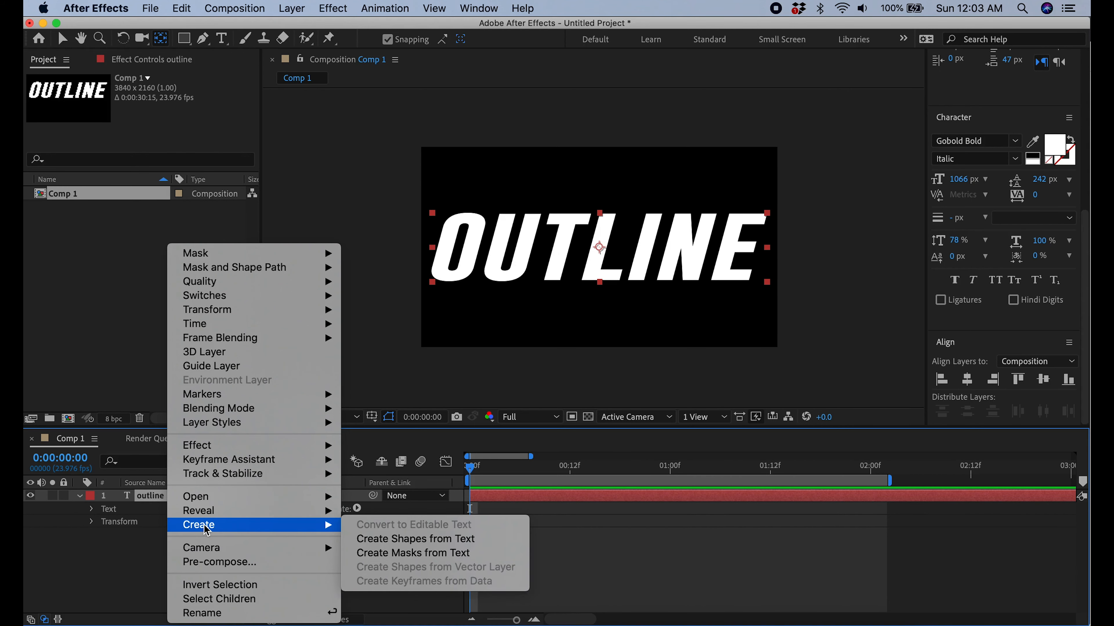
pyautogui.click(410, 539)
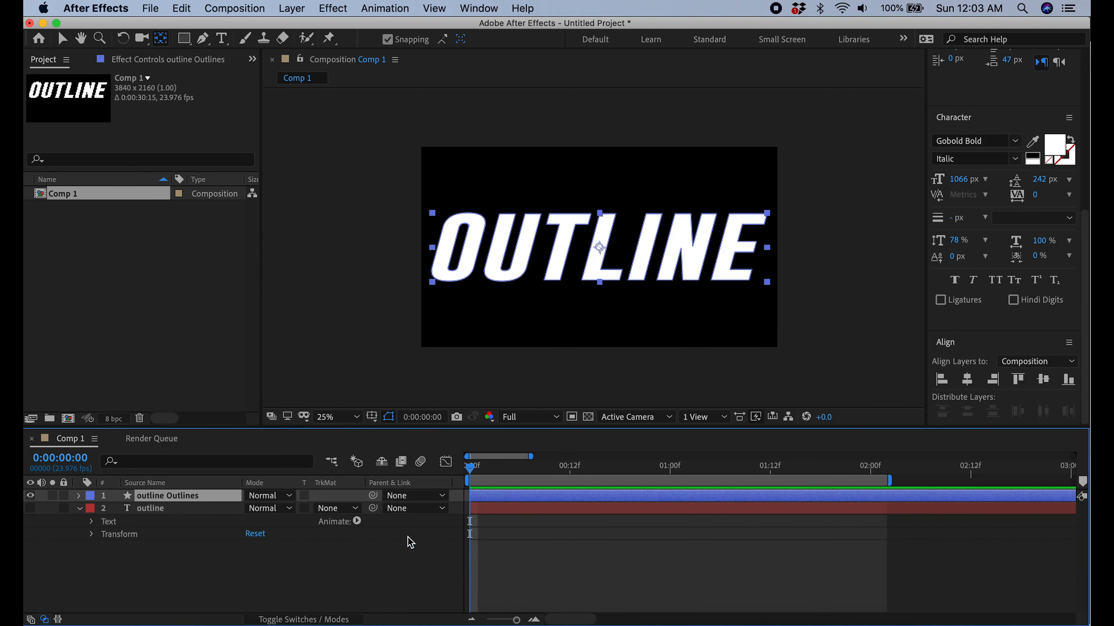
# Add Trim Paths to the outline Outlines shape layer
pyautogui.click(79, 497)
pyautogui.click(357, 508)
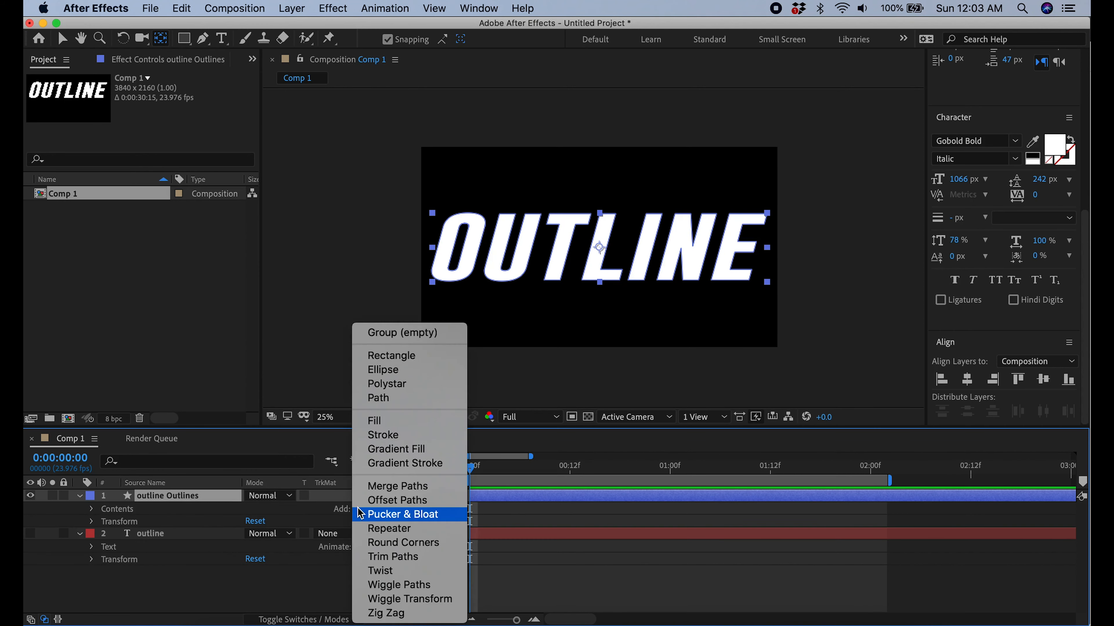
pyautogui.click(410, 557)
pyautogui.scroll(-3, 181, 566)
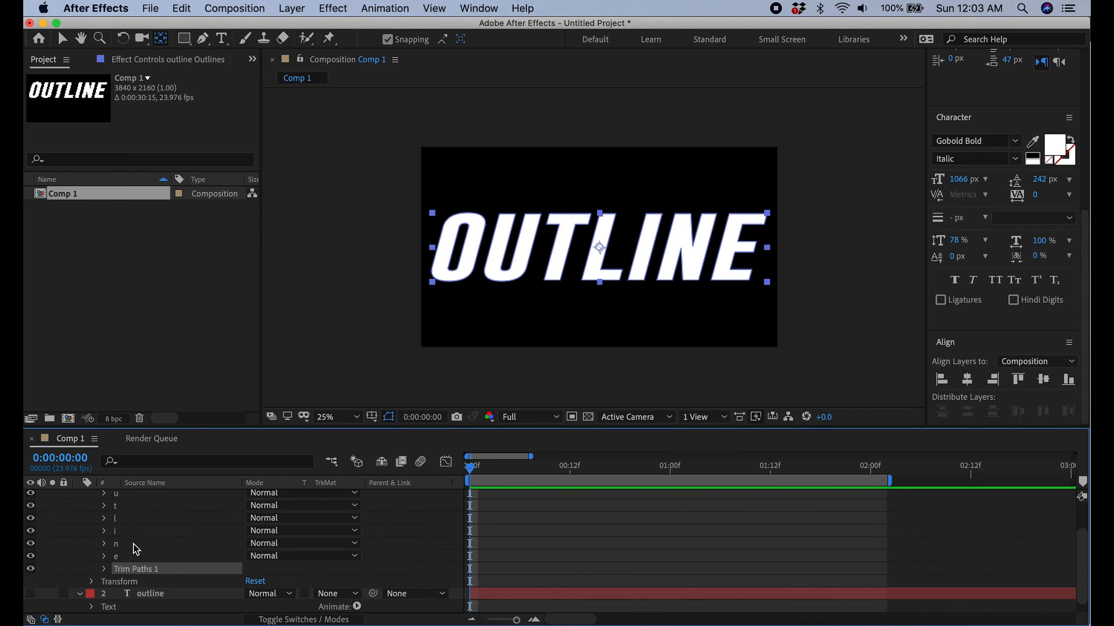
# Set the fill of the outline Outlines letter shapes to None
pyautogui.click(64, 41)
pyautogui.click(558, 41)
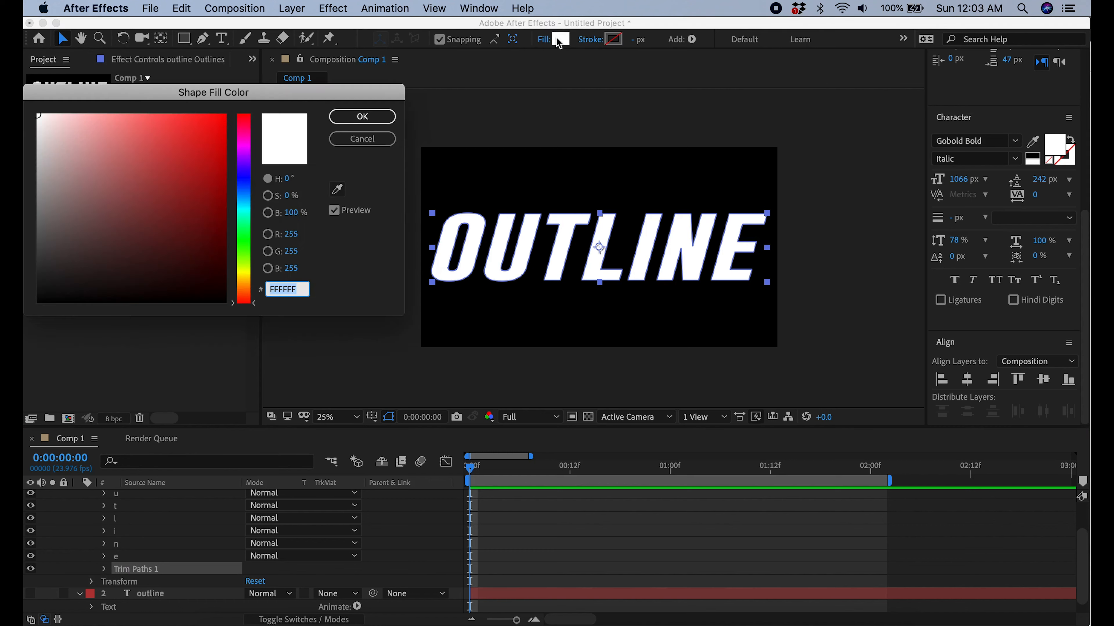
pyautogui.click(363, 138)
pyautogui.click(544, 39)
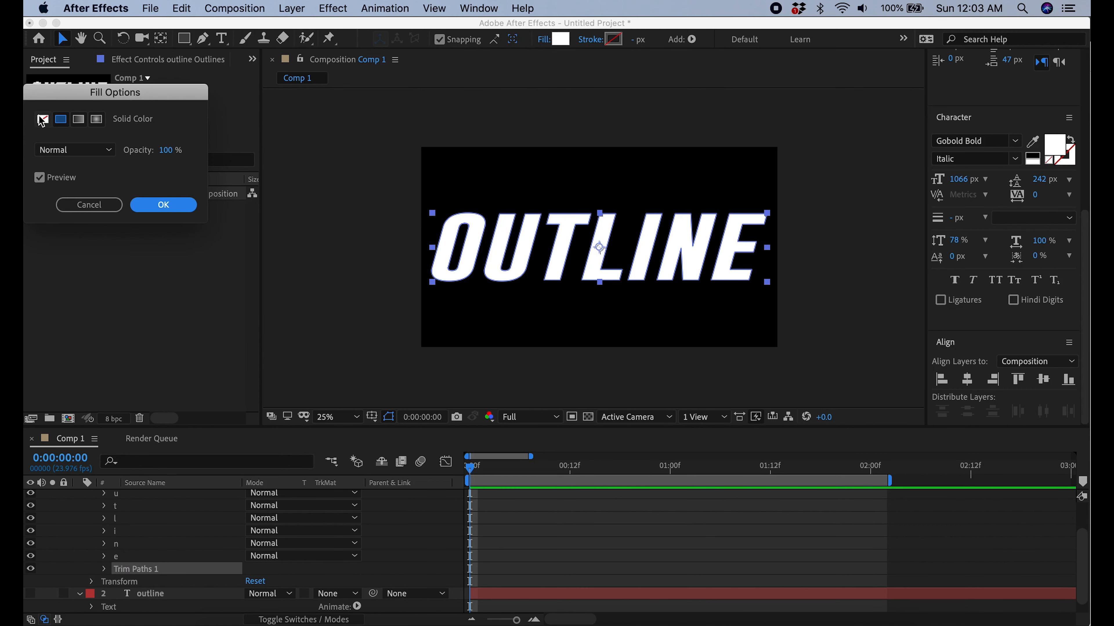
pyautogui.click(43, 119)
pyautogui.click(172, 204)
# Give the letter shapes a solid colour stroke with a width of 5 px
pyautogui.click(594, 44)
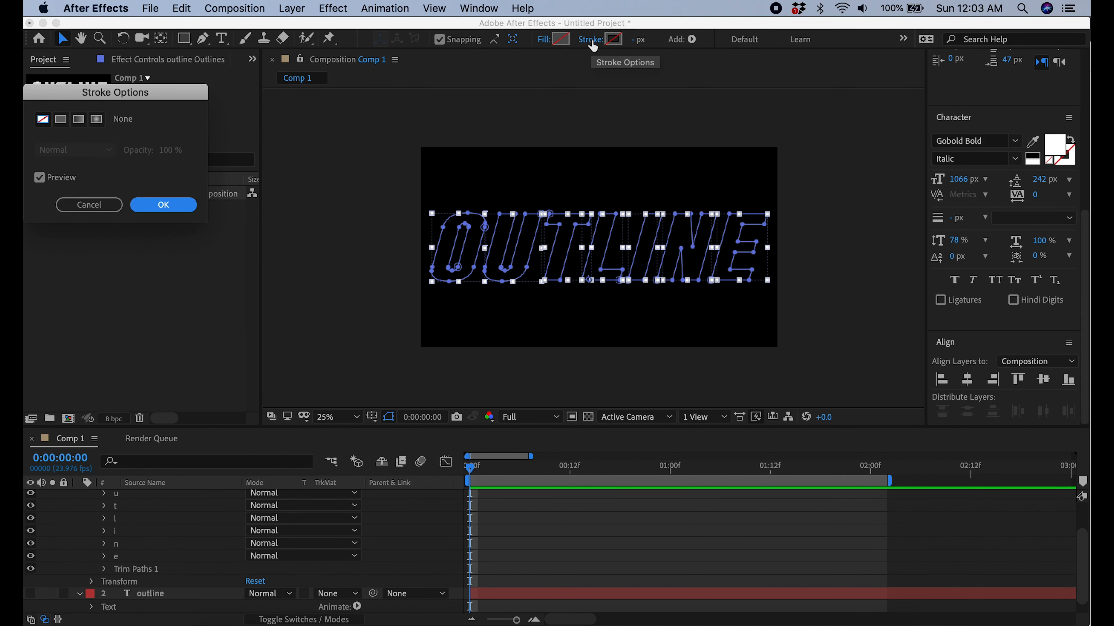
pyautogui.click(61, 119)
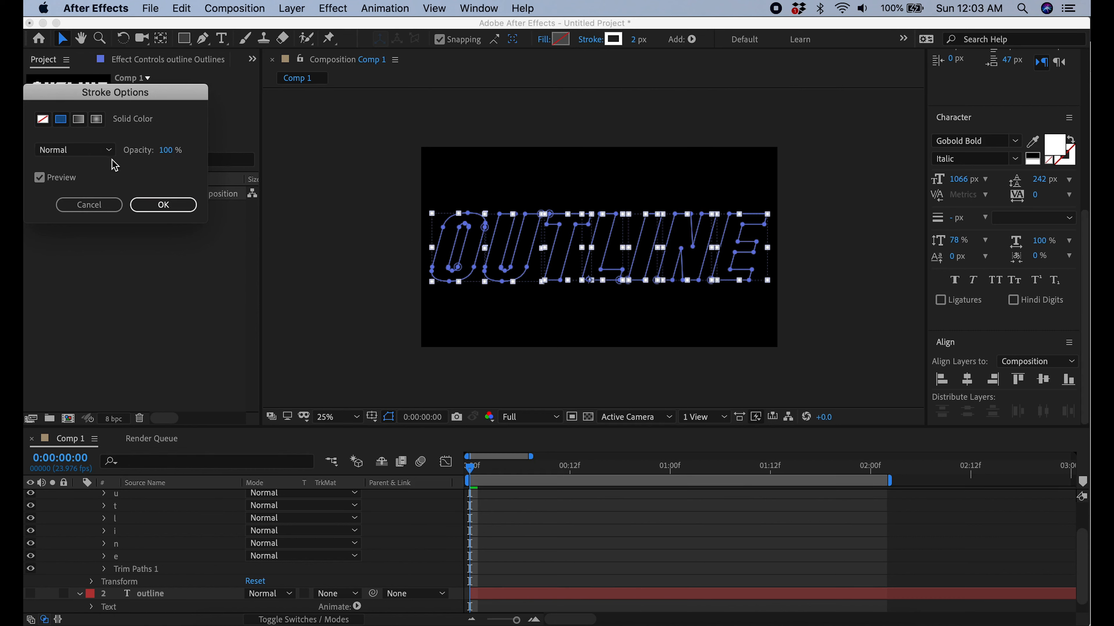
pyautogui.click(166, 205)
pyautogui.moveTo(641, 45); pyautogui.dragTo(644, 43)
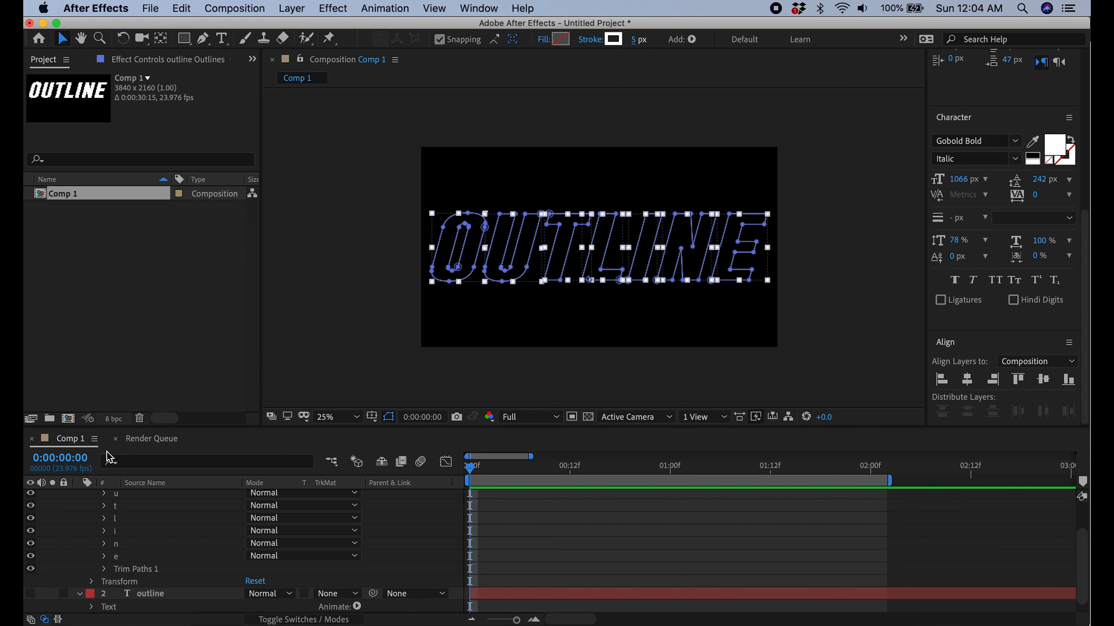
# Set Trim Multiple Shapes to Individually for Trim Paths 1
pyautogui.click(103, 569)
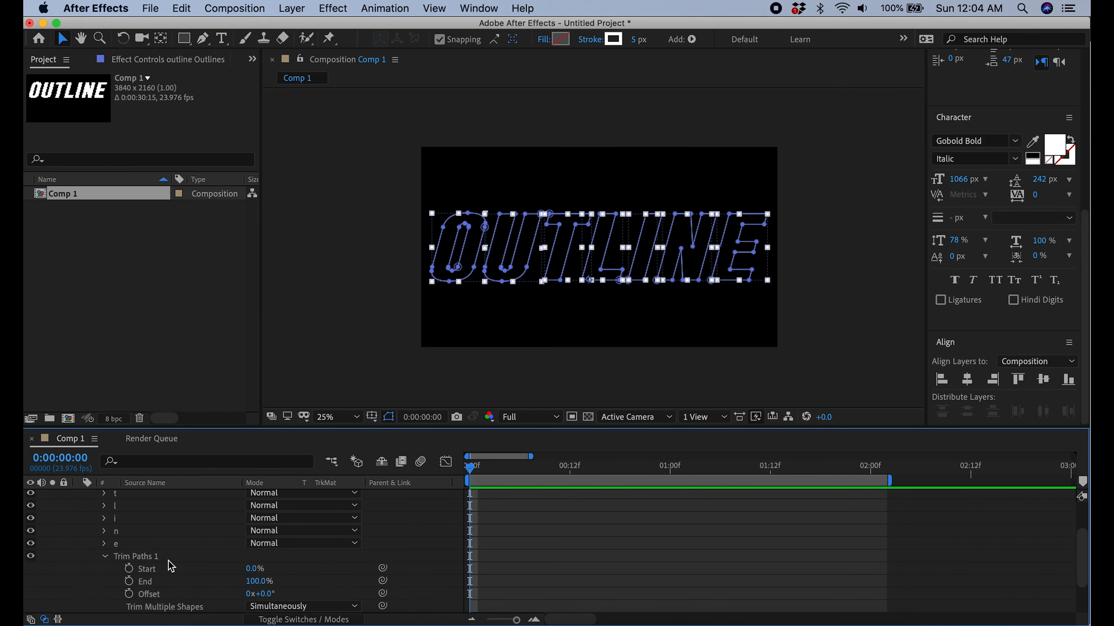
pyautogui.scroll(-3, 173, 569)
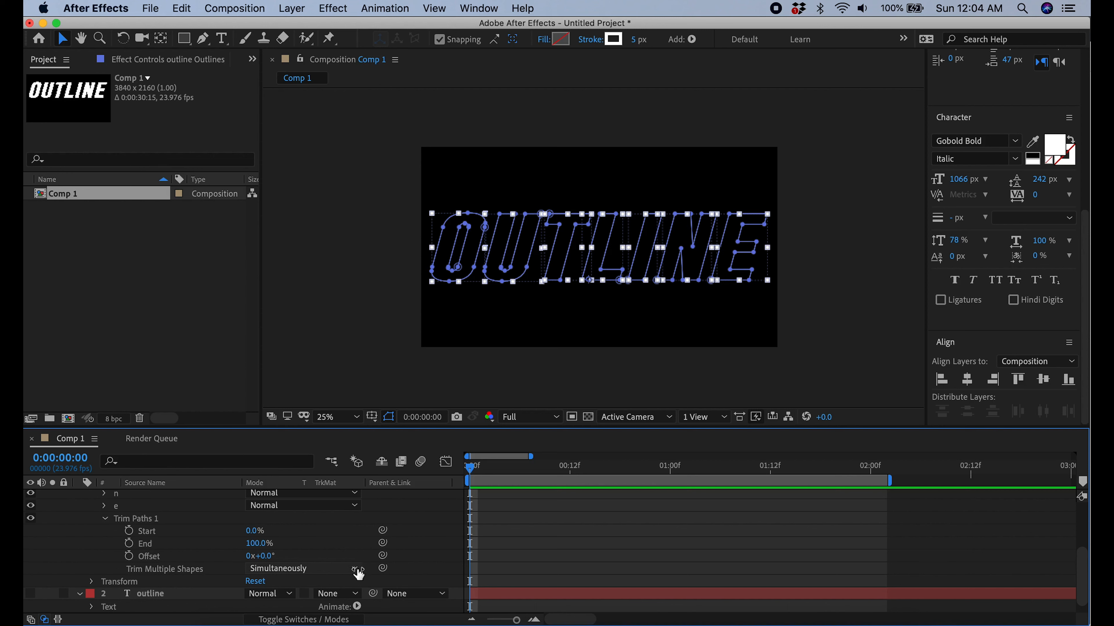
pyautogui.click(357, 570)
pyautogui.click(315, 604)
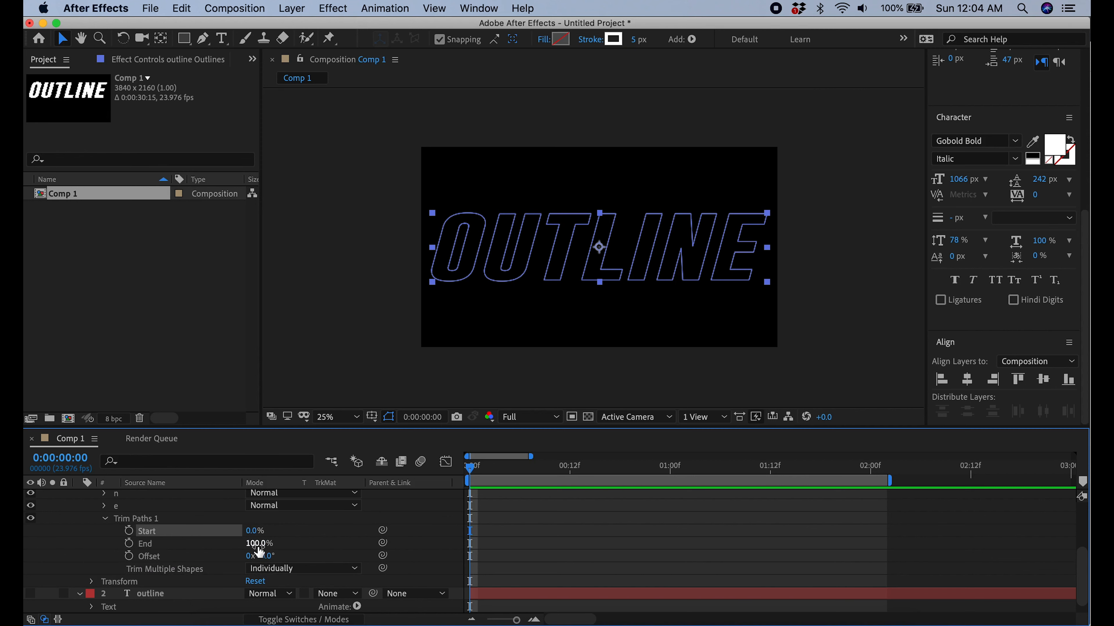
# Keyframe the Trim Paths End value at 100% at 0:00:02:00 and at 0% at 0:00:00:00
pyautogui.moveTo(468, 474); pyautogui.dragTo(873, 531)
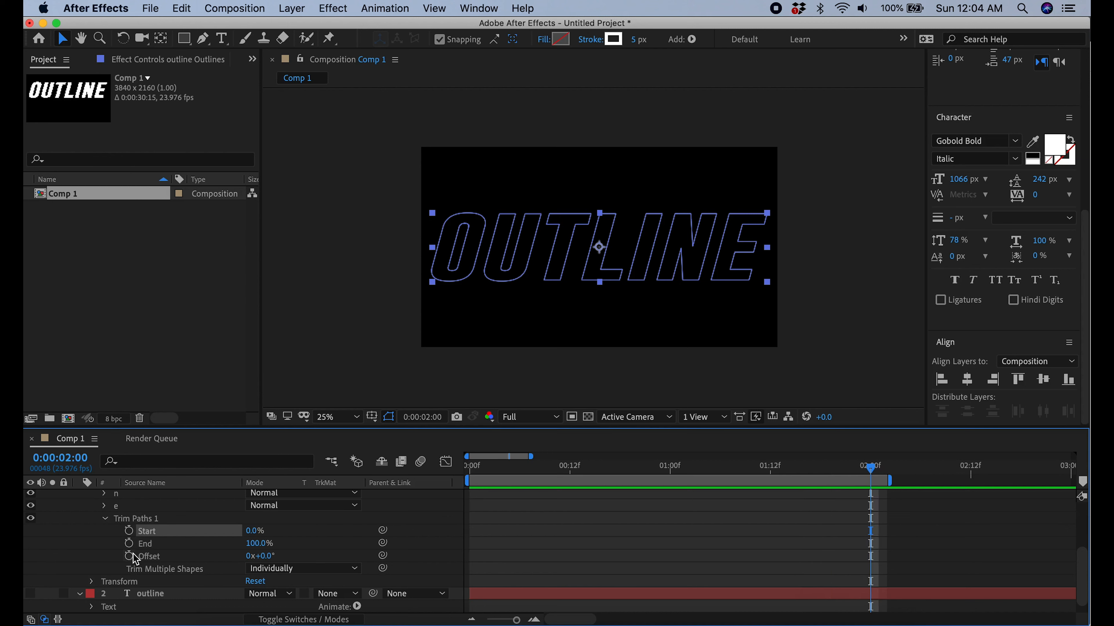
pyautogui.click(129, 543)
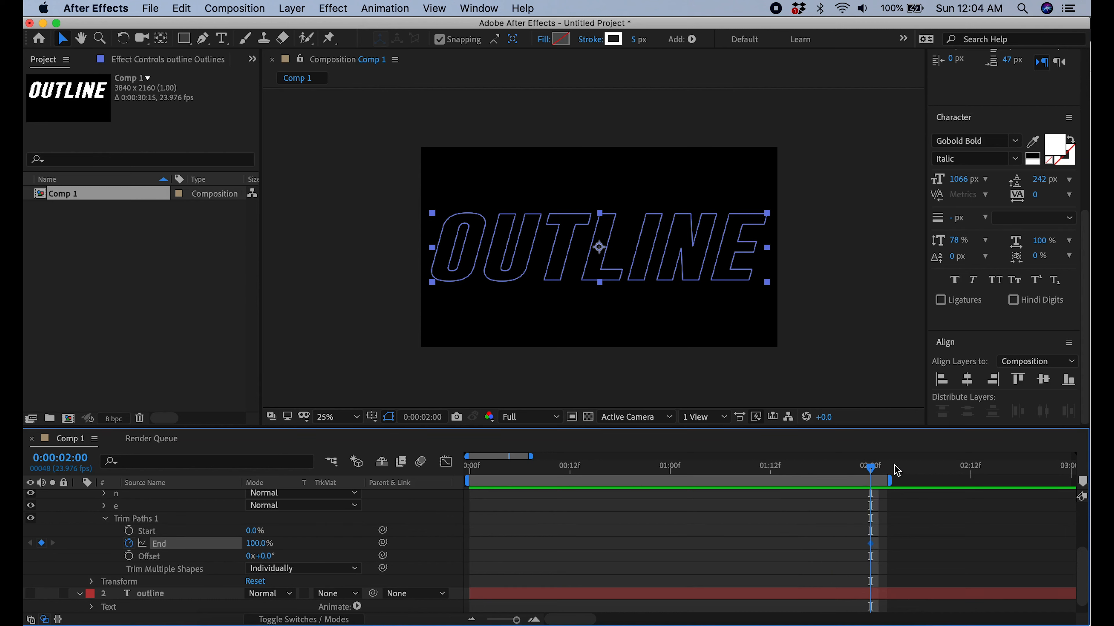
pyautogui.moveTo(872, 471); pyautogui.dragTo(463, 468)
pyautogui.click(260, 544)
pyautogui.write('0')
pyautogui.press('Return')
# Preview the outline drawing animation with the layer deselected
pyautogui.click(308, 371)
pyautogui.scroll(10, 1010, 186)
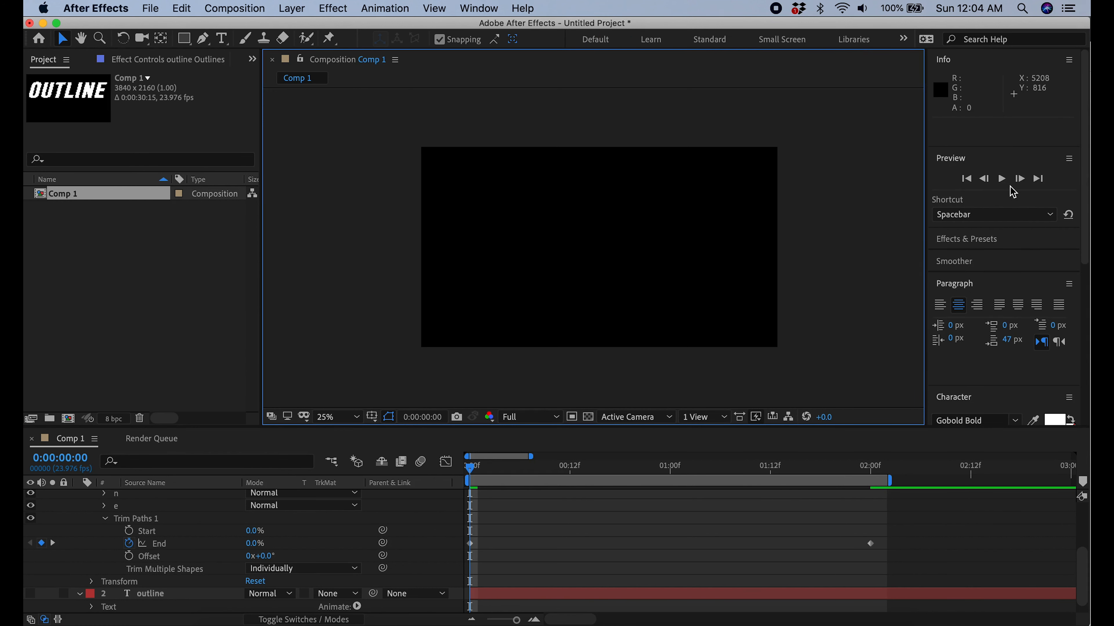
pyautogui.click(1003, 178)
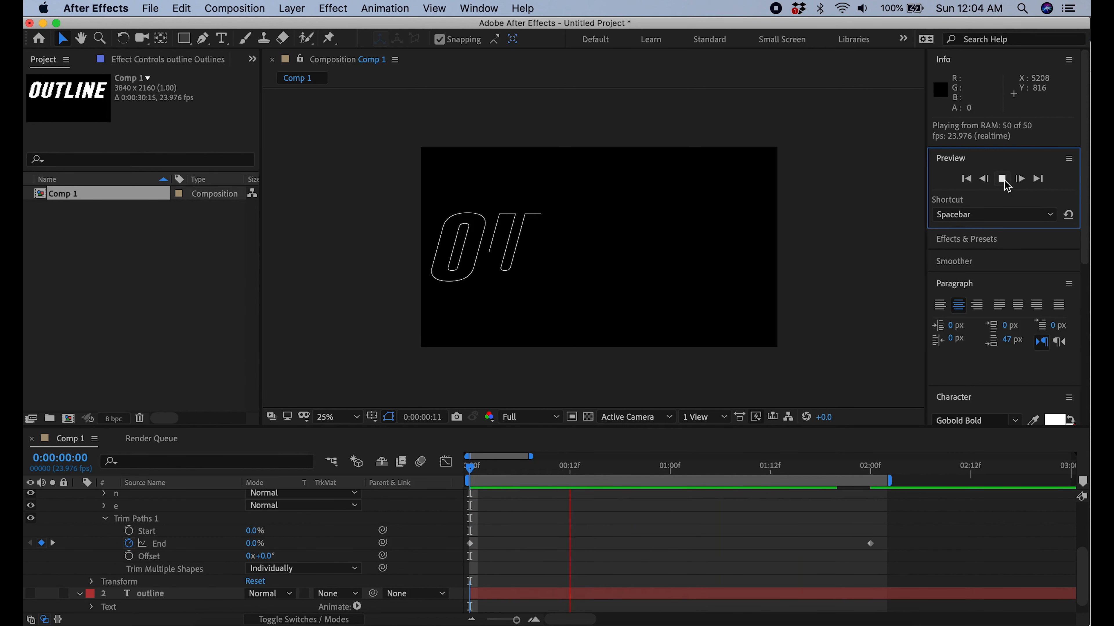
pyautogui.click(1002, 179)
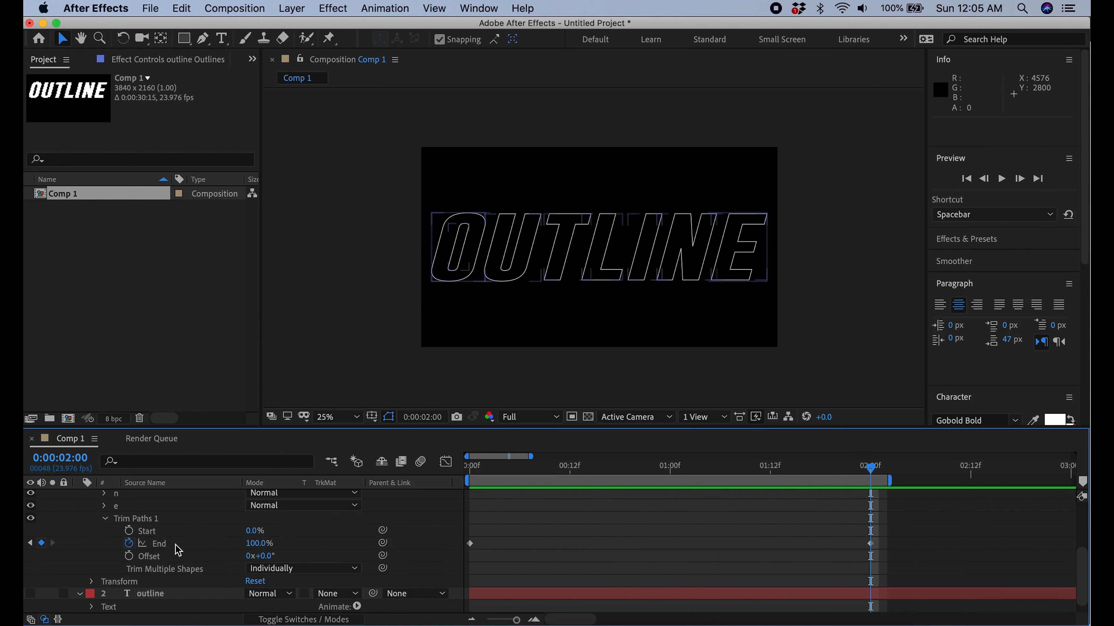
# Set Trim Multiple Shapes to Simultaneously and preview the resulting animation
pyautogui.click(358, 570)
pyautogui.click(298, 580)
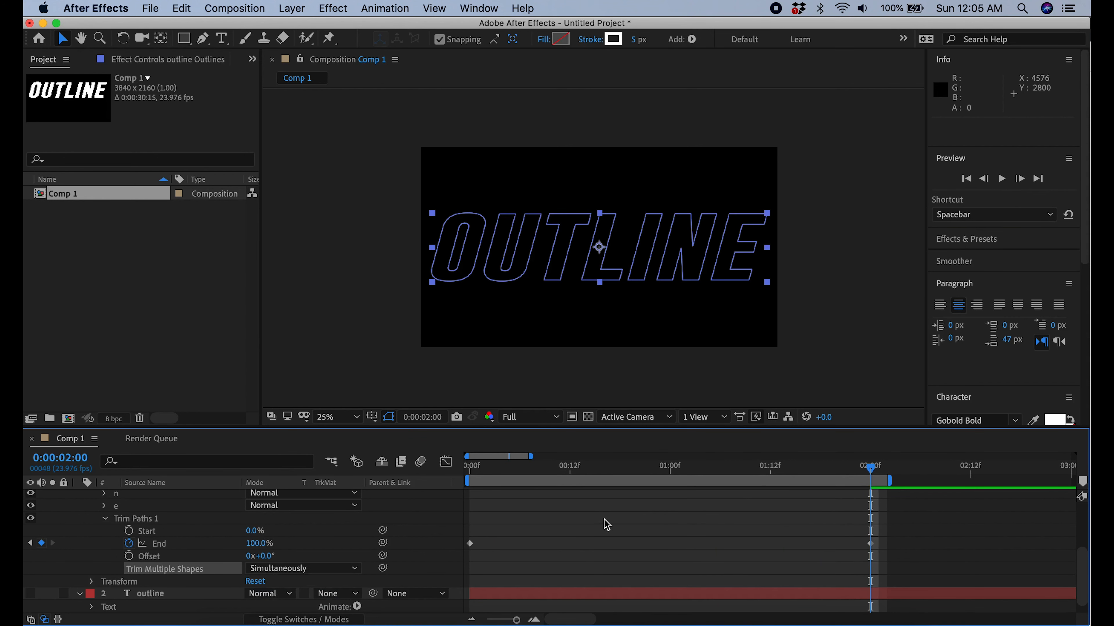
pyautogui.click(876, 320)
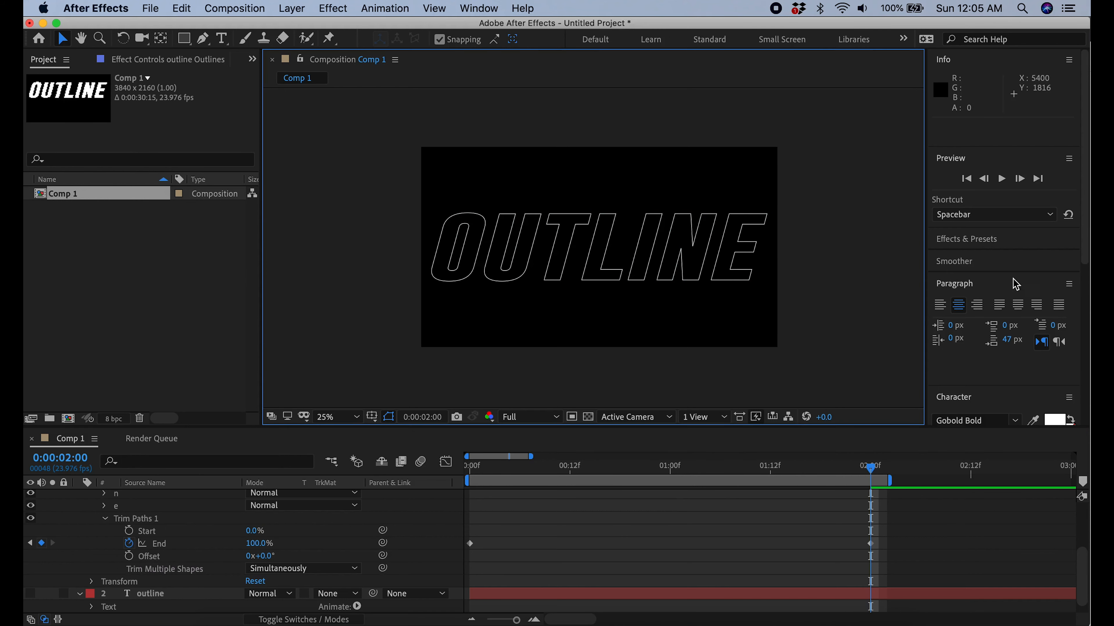
pyautogui.click(1003, 180)
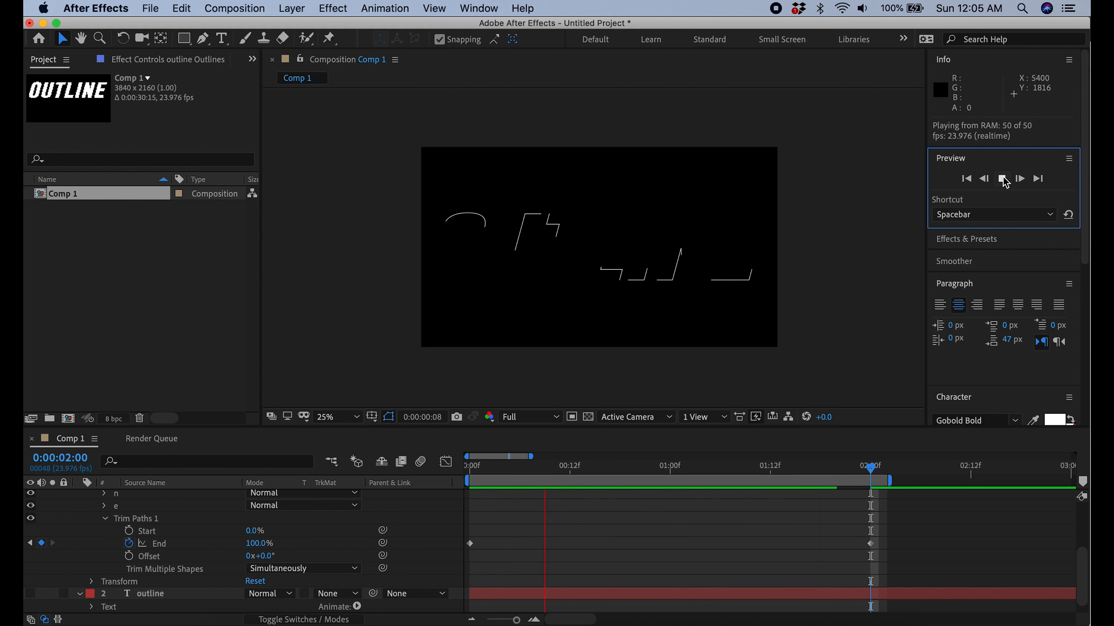
# Try different Trim Paths Offset angles, such as 85°, while the animation preview plays
pyautogui.moveTo(264, 556); pyautogui.dragTo(284, 569)
pyautogui.press('space')
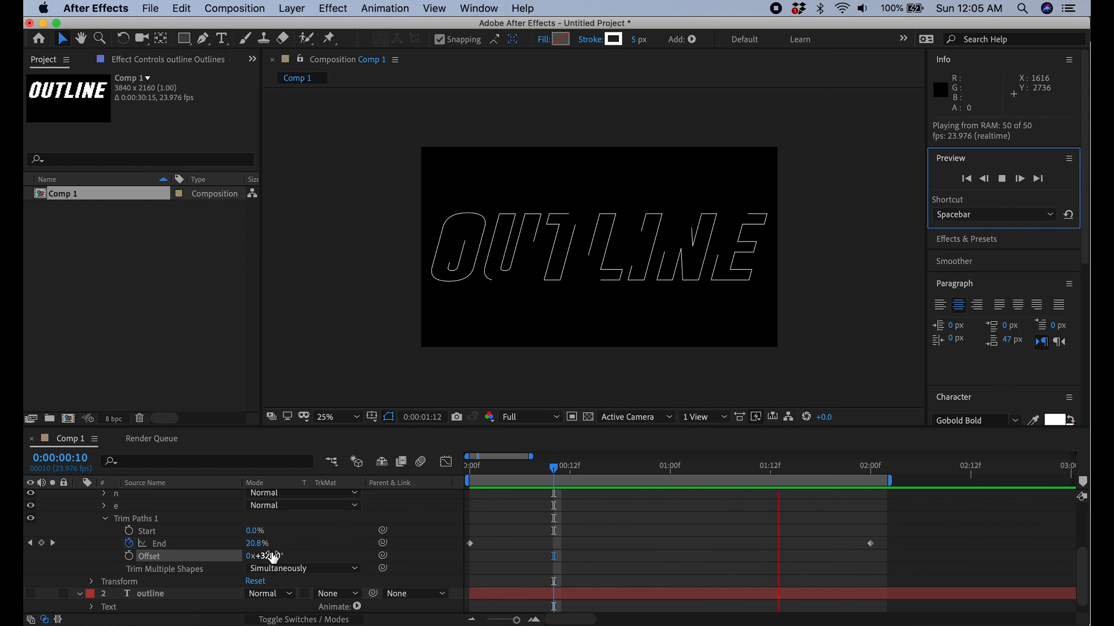
pyautogui.moveTo(272, 557); pyautogui.dragTo(100, 563)
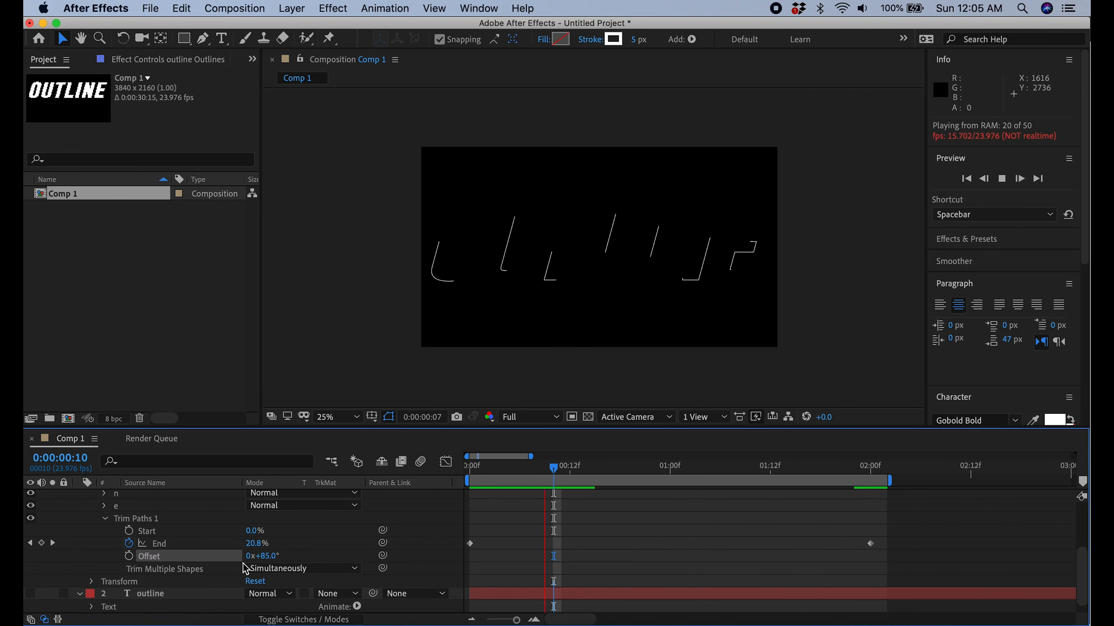
pyautogui.moveTo(265, 558); pyautogui.dragTo(142, 560)
pyautogui.moveTo(256, 561); pyautogui.dragTo(175, 562)
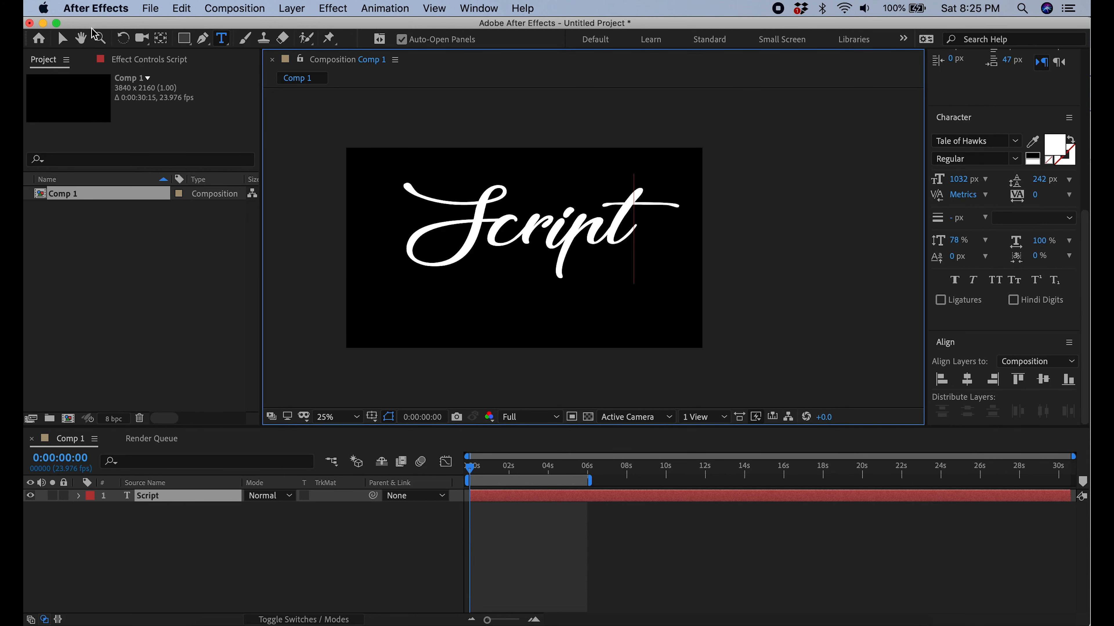
# Centre the Script text and its anchor point in the composition, and set its font size to 1245 px
pyautogui.click(62, 39)
pyautogui.press('y')
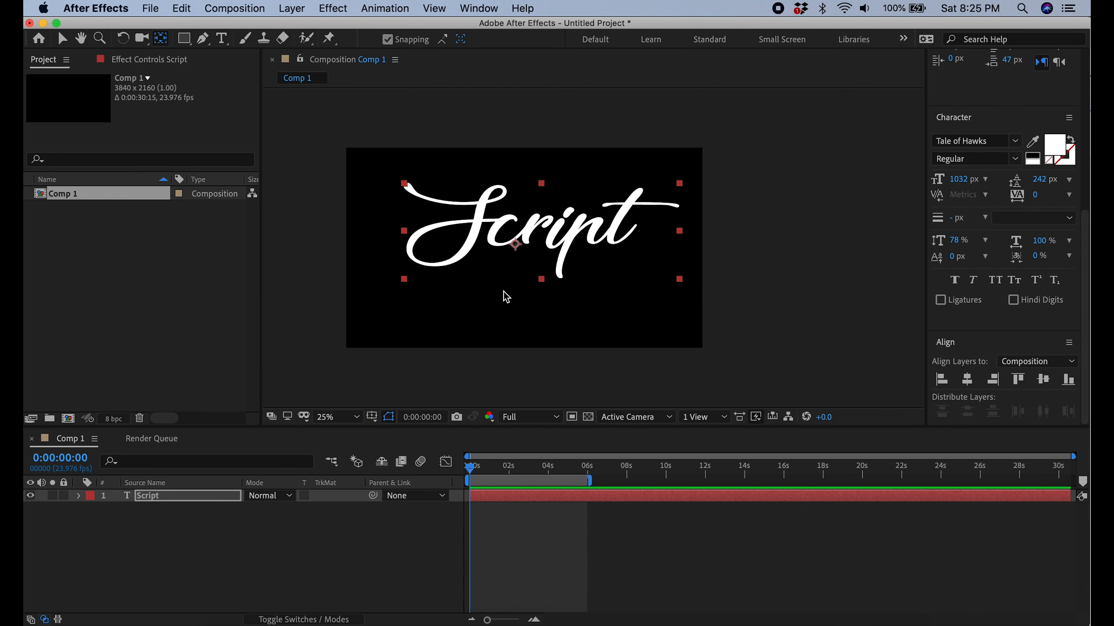
pyautogui.press('super+alt+Home')
pyautogui.click(967, 379)
pyautogui.click(1047, 382)
pyautogui.moveTo(966, 187); pyautogui.dragTo(1077, 204)
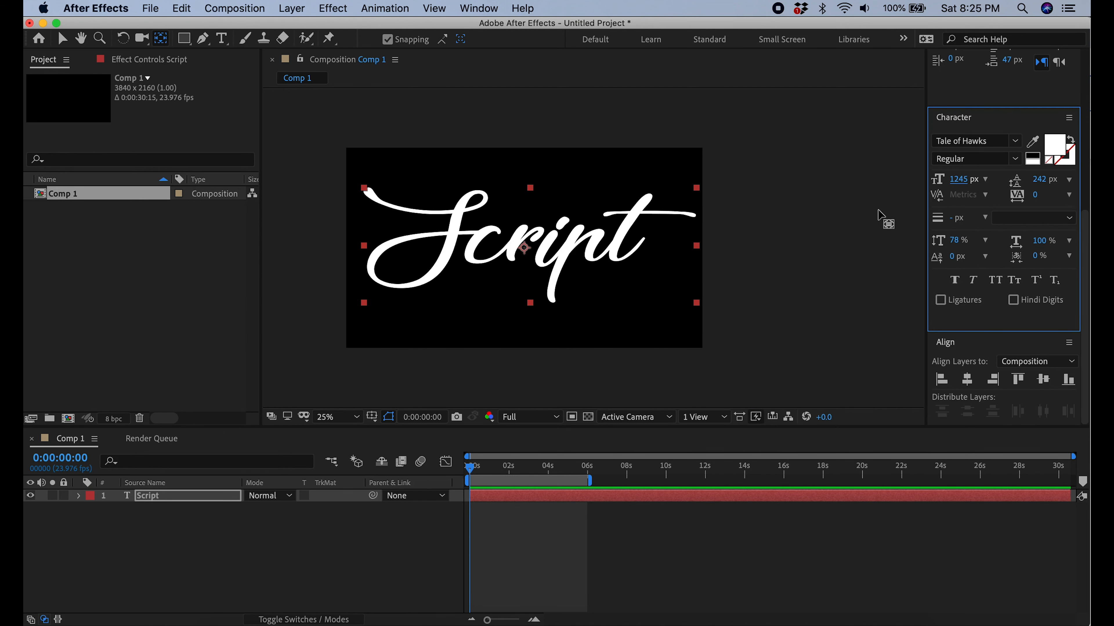
# With no layer selected, start a Pen tool path on a new shape layer along the S's upper swash
pyautogui.click(63, 39)
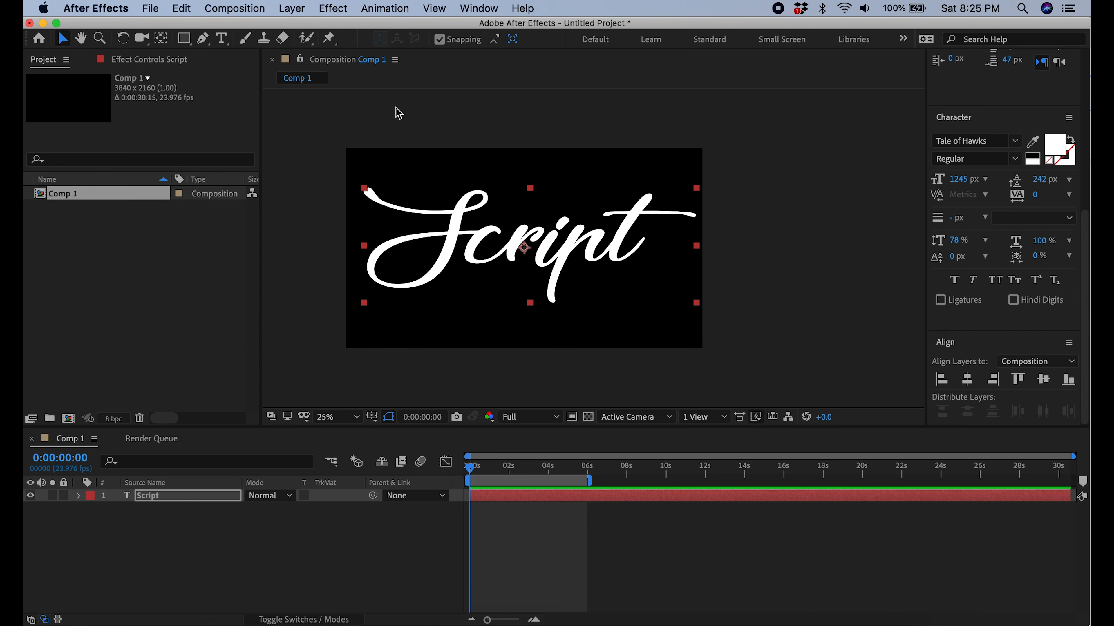
pyautogui.click(398, 113)
pyautogui.click(169, 496)
pyautogui.click(105, 522)
pyautogui.click(203, 39)
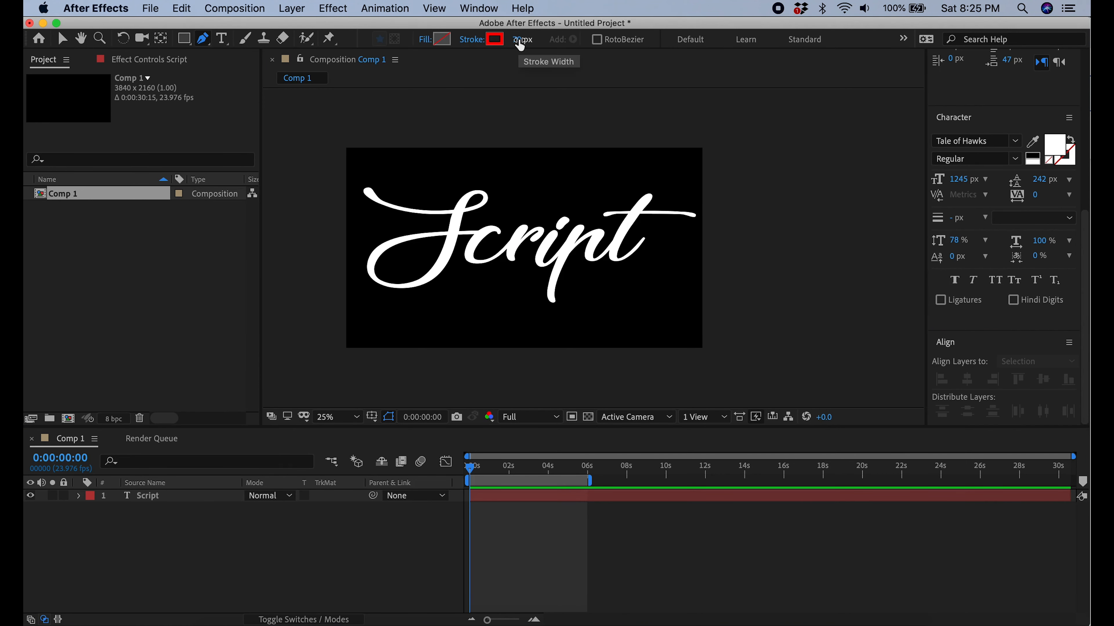
pyautogui.press('.')
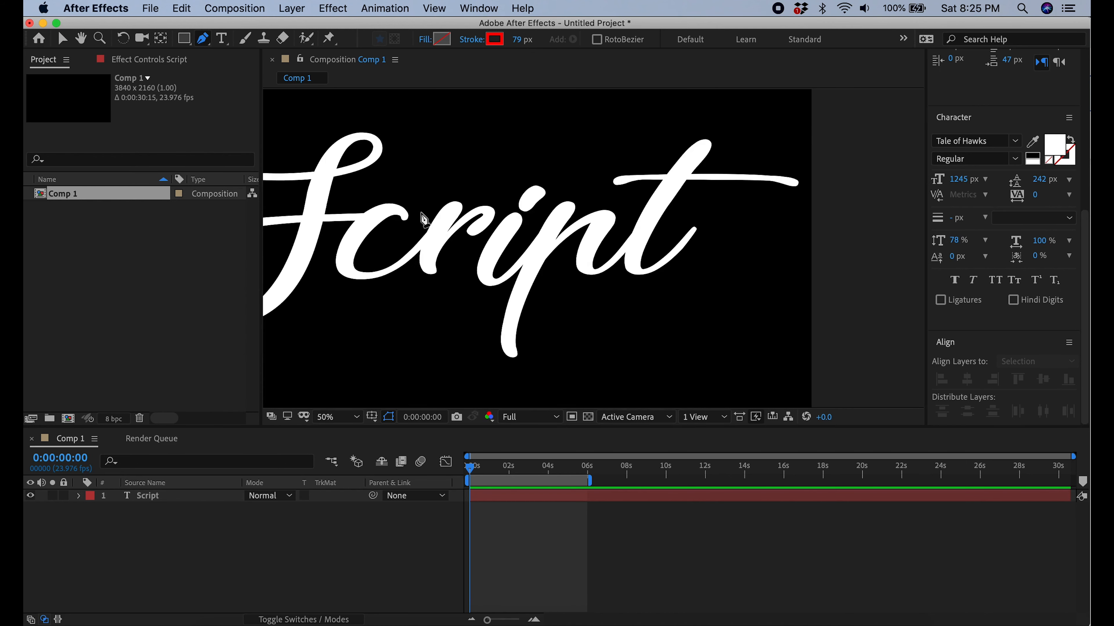
pyautogui.press('space')
pyautogui.moveTo(424, 220); pyautogui.dragTo(589, 283)
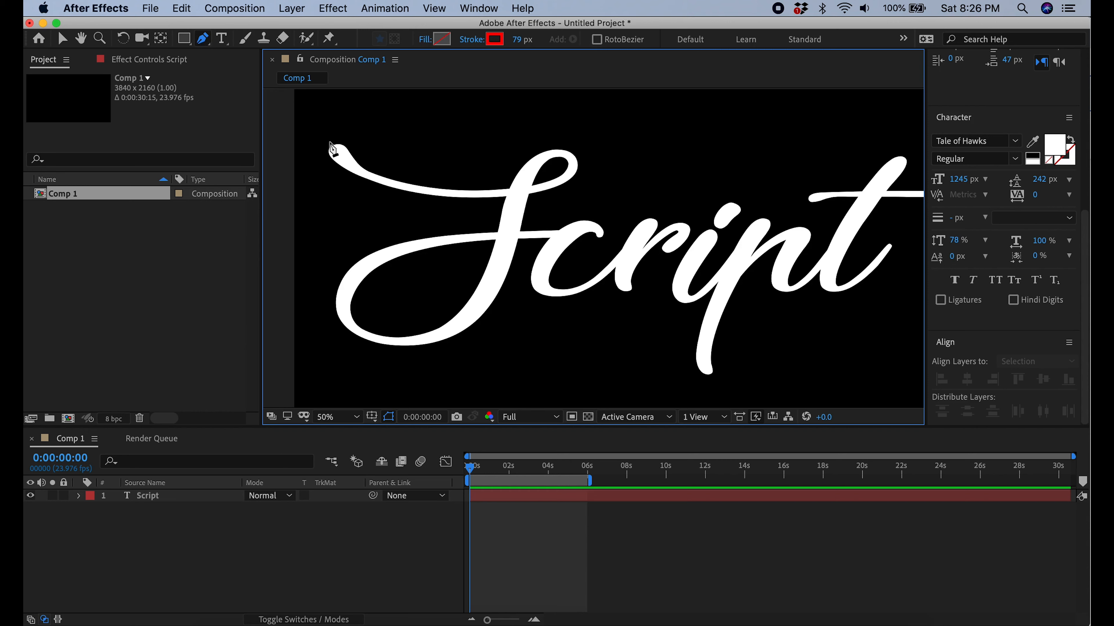
pyautogui.moveTo(329, 142); pyautogui.dragTo(337, 159)
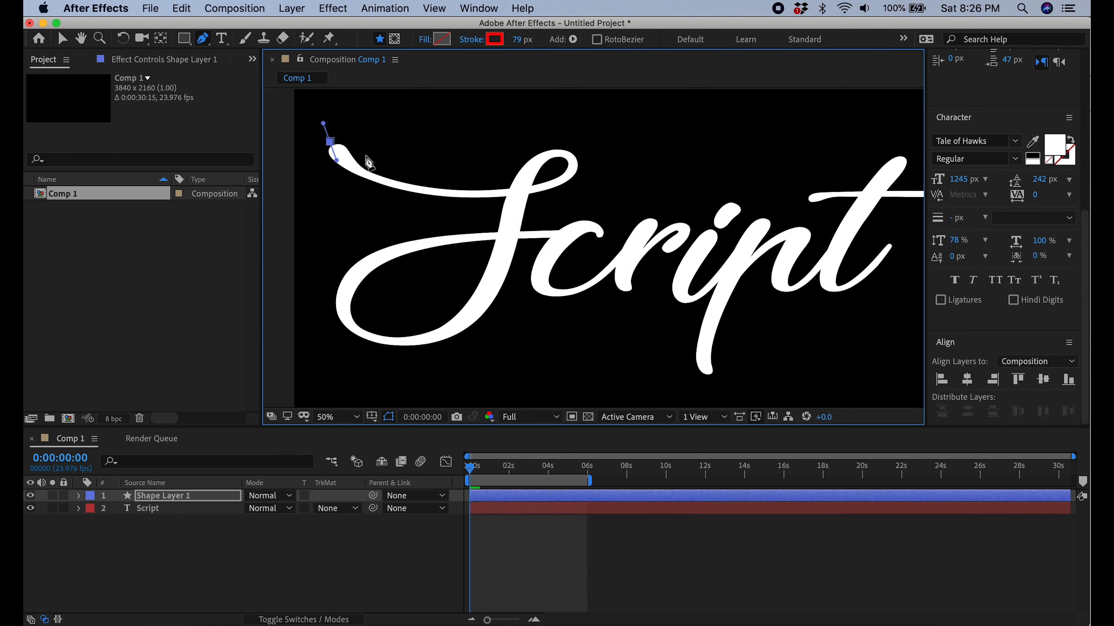
pyautogui.moveTo(576, 163); pyautogui.dragTo(570, 103)
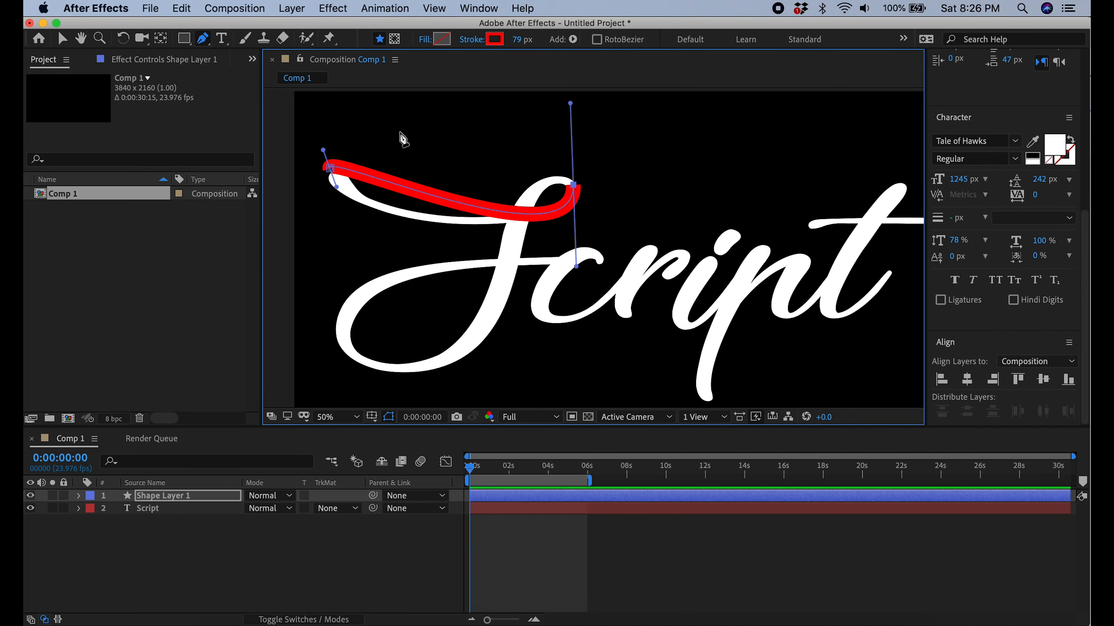
# Fit the path's handles to the S's upper swash, widen the stroke to 121 px, and continue down its stem
pyautogui.moveTo(336, 186); pyautogui.dragTo(329, 208)
pyautogui.moveTo(576, 267); pyautogui.dragTo(574, 255)
pyautogui.moveTo(635, 39); pyautogui.dragTo(649, 40)
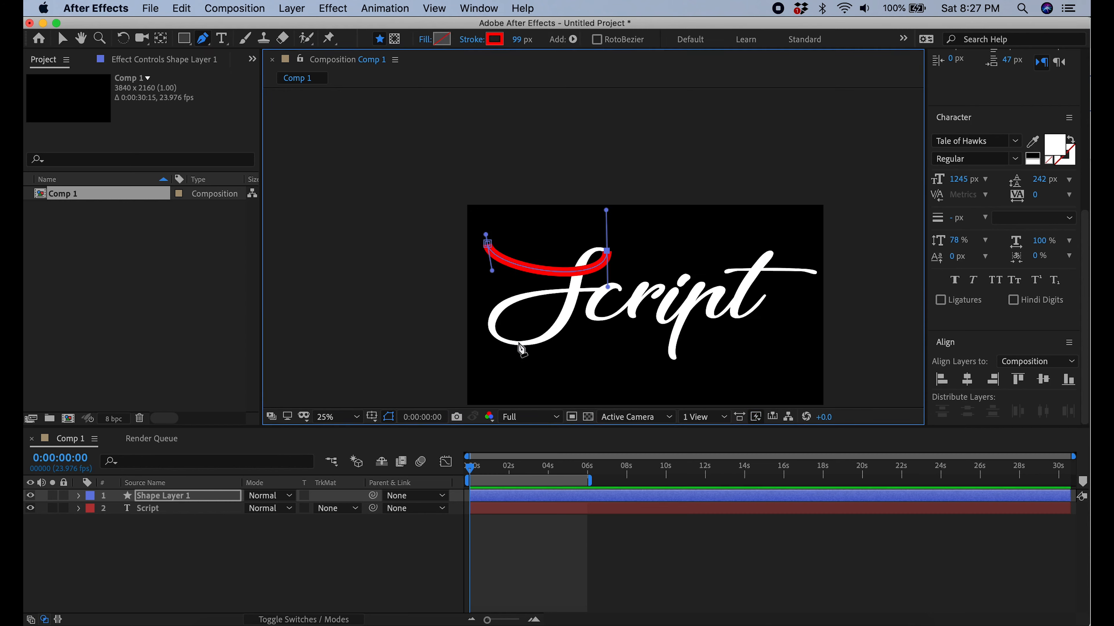
pyautogui.moveTo(449, 321); pyautogui.dragTo(510, 341)
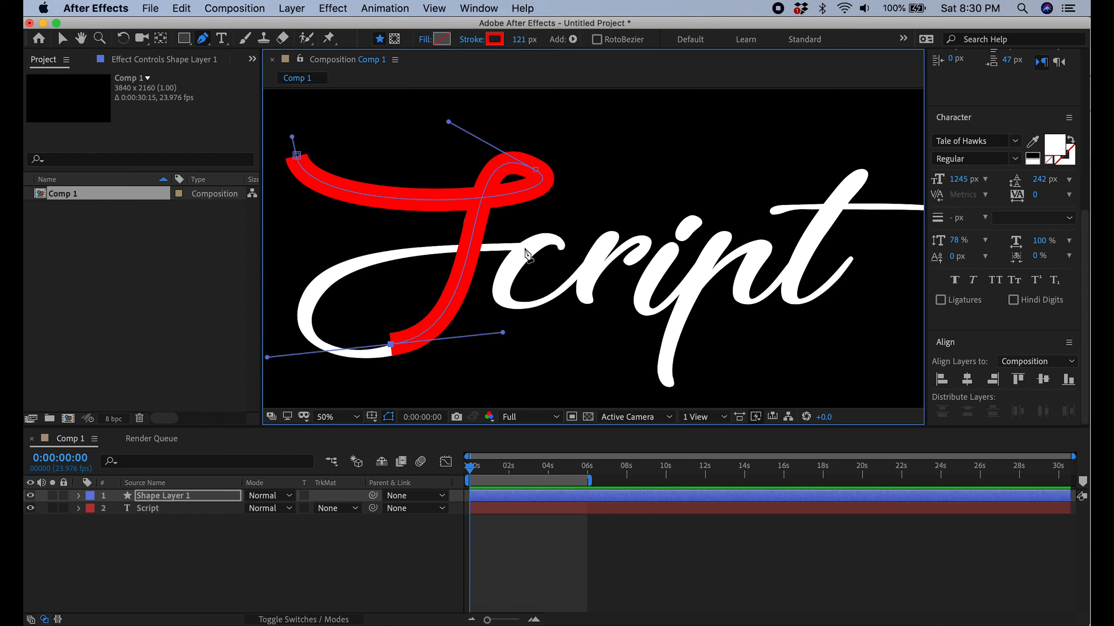
# Continue the path around the S's lower loop and across towards the top of the c
pyautogui.moveTo(520, 248); pyautogui.dragTo(785, 245)
pyautogui.scroll(1, 551, 250)
pyautogui.click(551, 250)
pyautogui.press('super+z')
pyautogui.moveTo(549, 247); pyautogui.dragTo(563, 311)
pyautogui.scroll(-3, 607, 264)
pyautogui.moveTo(694, 240); pyautogui.dragTo(572, 223)
pyautogui.scroll(2, 604, 266)
pyautogui.moveTo(424, 308); pyautogui.dragTo(524, 332)
# Undo the last misplaced path edits around the c
pyautogui.moveTo(571, 223); pyautogui.dragTo(510, 189)
pyautogui.scroll(1, 511, 192)
pyautogui.press('super+z')
pyautogui.scroll(-1, 517, 219)
pyautogui.press('super+z')
pyautogui.press('super+z')
pyautogui.press('super+z')
pyautogui.scroll(-1, 527, 264)
pyautogui.press('super+z')
pyautogui.press('super+z')
pyautogui.scroll(1, 528, 265)
# Trace the c with the Pen tool and carry the path up to the top of the r
pyautogui.rightClick(601, 192)
pyautogui.click(637, 32)
pyautogui.moveTo(689, 191); pyautogui.dragTo(734, 286)
pyautogui.press('super+z')
pyautogui.moveTo(534, 272); pyautogui.dragTo(683, 231)
pyautogui.moveTo(570, 342); pyautogui.dragTo(654, 412)
pyautogui.click(676, 208)
pyautogui.moveTo(686, 215); pyautogui.dragTo(682, 211)
pyautogui.moveTo(594, 170)
pyautogui.mouseDown()
pyautogui.moveTo(676, 200)
pyautogui.moveTo(653, 181)
pyautogui.mouseUp()
pyautogui.click(572, 328)
pyautogui.click(779, 171)
pyautogui.moveTo(779, 171); pyautogui.dragTo(604, 197)
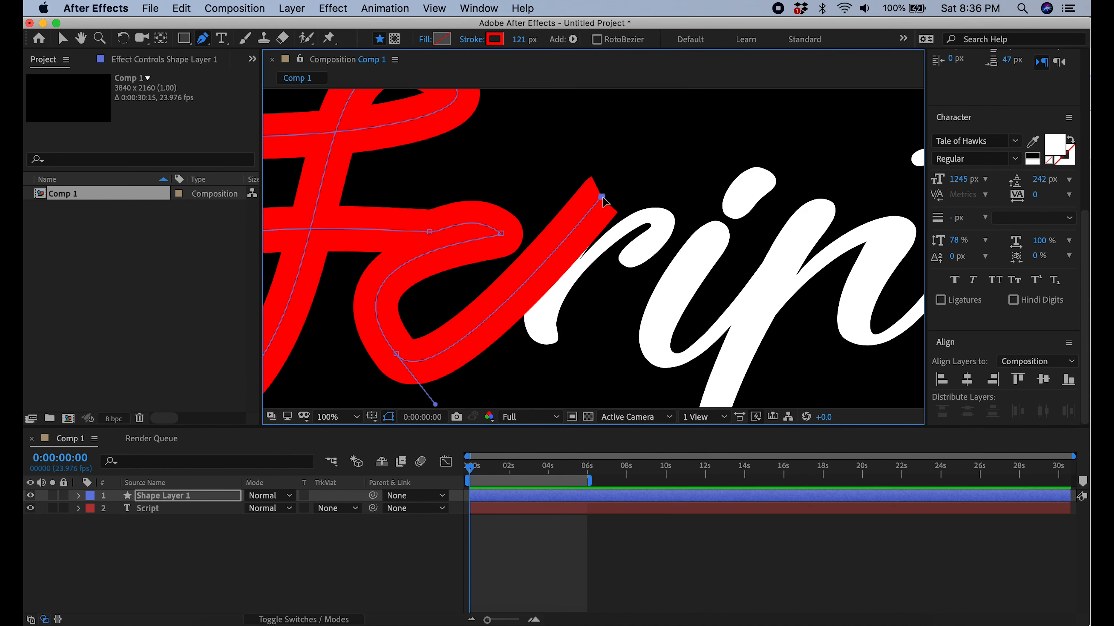
# Trace the r down its stem and around its shoulder, adjusting the curve handles to cover the letter
pyautogui.moveTo(559, 350); pyautogui.dragTo(629, 403)
pyautogui.moveTo(629, 404); pyautogui.dragTo(560, 352)
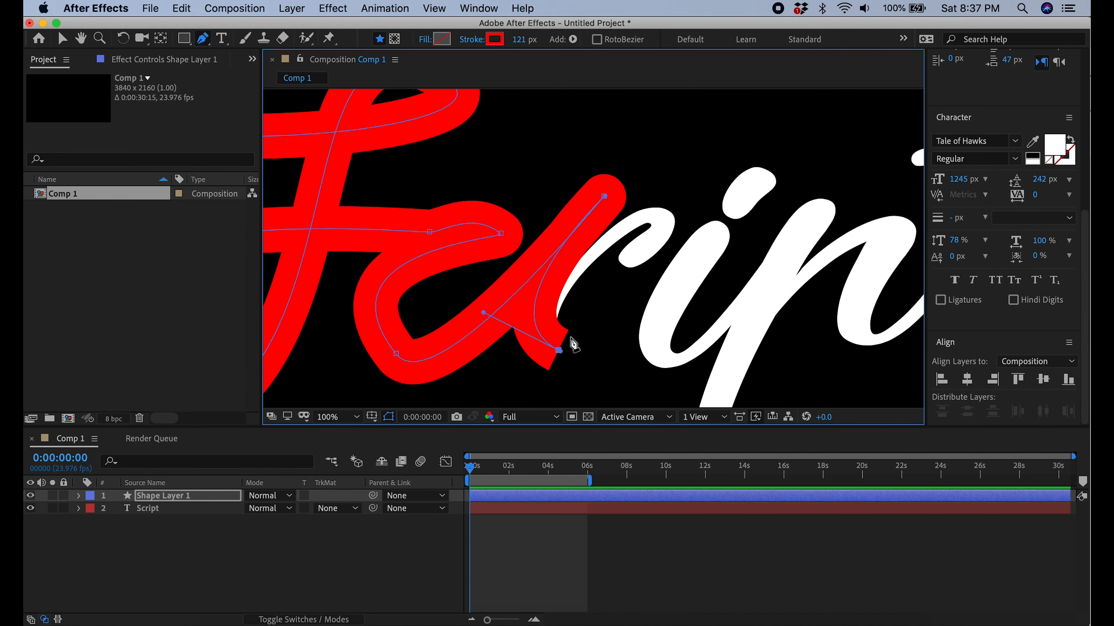
pyautogui.moveTo(659, 216); pyautogui.dragTo(725, 263)
pyautogui.moveTo(621, 259); pyautogui.dragTo(589, 266)
pyautogui.click(181, 9)
pyautogui.click(223, 25)
pyautogui.moveTo(724, 264); pyautogui.dragTo(709, 246)
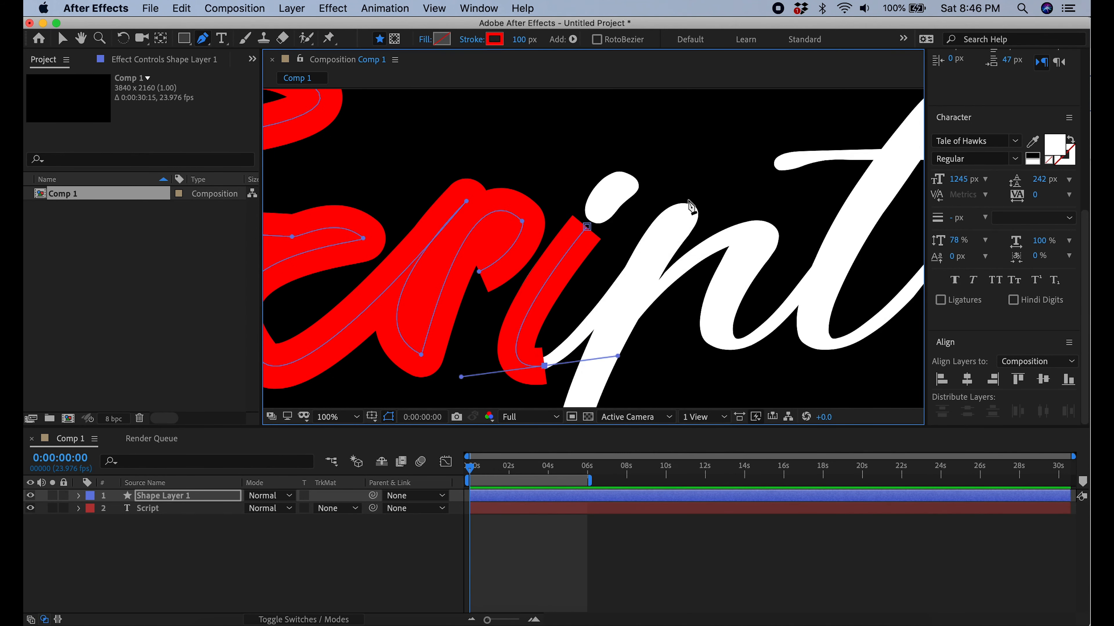
# Trace the i and the p's descender as a separate path with a 100 px stroke
pyautogui.click(585, 381)
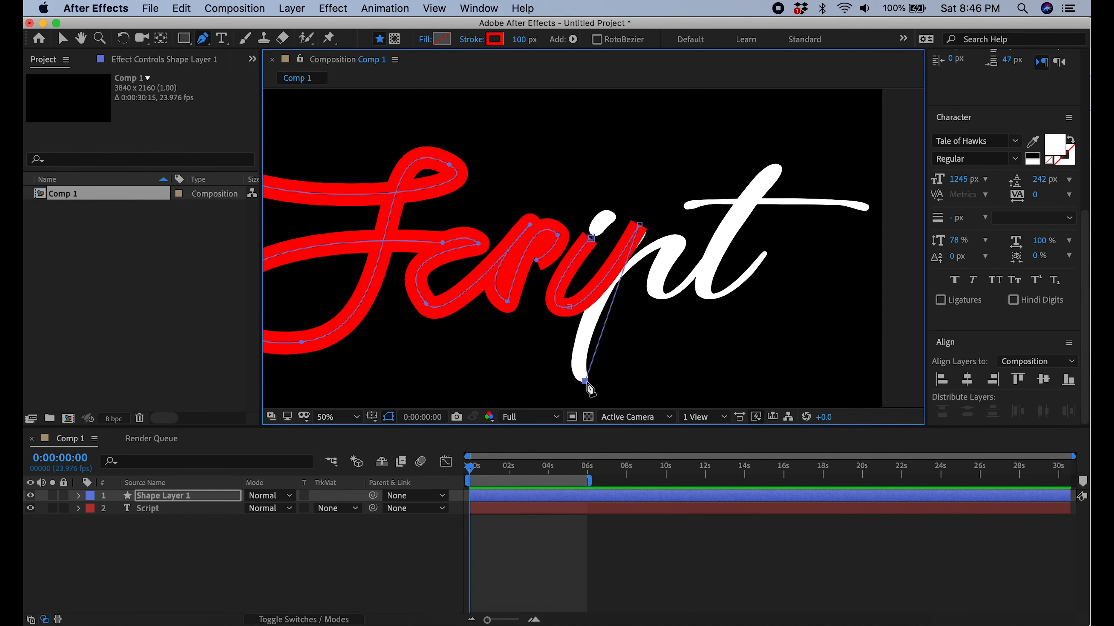
pyautogui.click(184, 9)
pyautogui.click(210, 26)
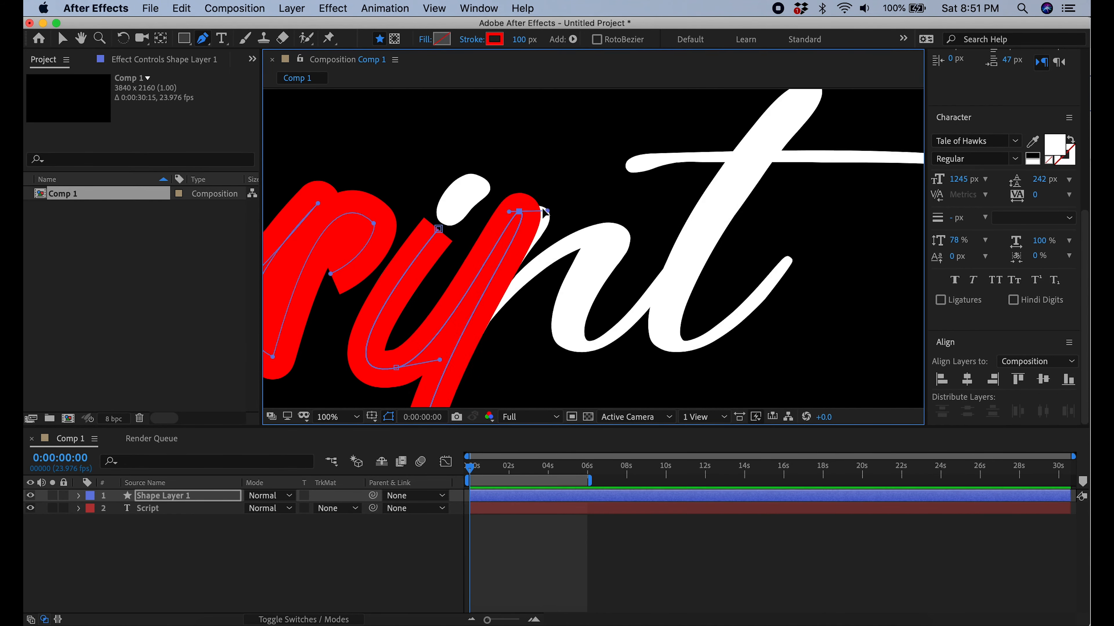
pyautogui.click(416, 378)
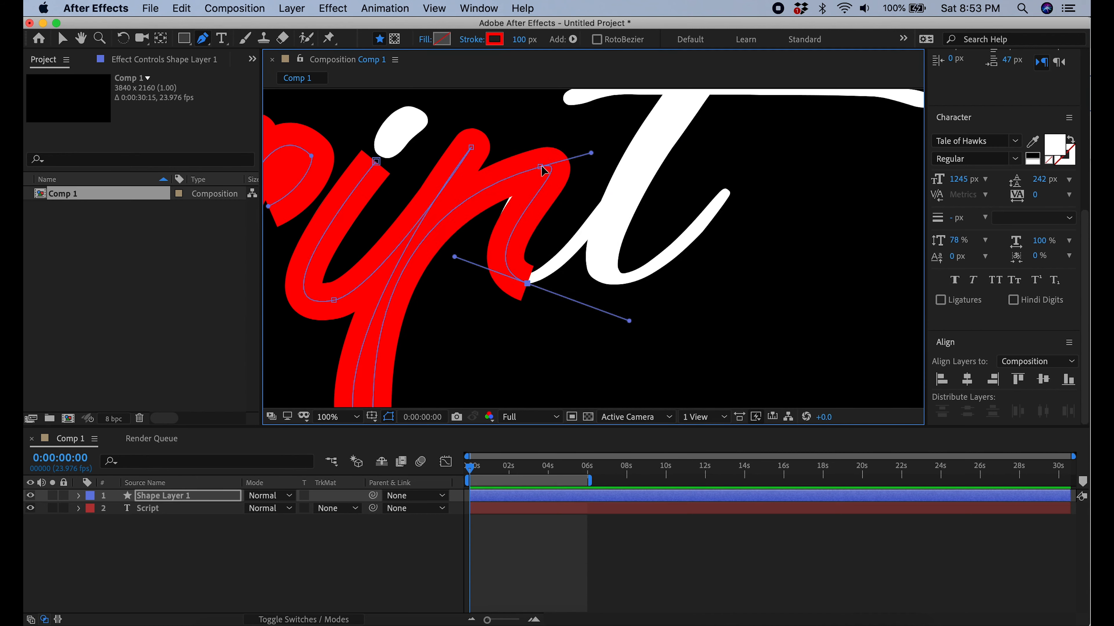
# Trace the p's arch down to its baseline curve and adjust the handles to follow the letter
pyautogui.moveTo(544, 168); pyautogui.dragTo(419, 173)
pyautogui.moveTo(583, 169); pyautogui.dragTo(575, 174)
pyautogui.moveTo(535, 286); pyautogui.dragTo(624, 331)
pyautogui.moveTo(557, 270); pyautogui.dragTo(666, 259)
pyautogui.moveTo(544, 167); pyautogui.dragTo(535, 171)
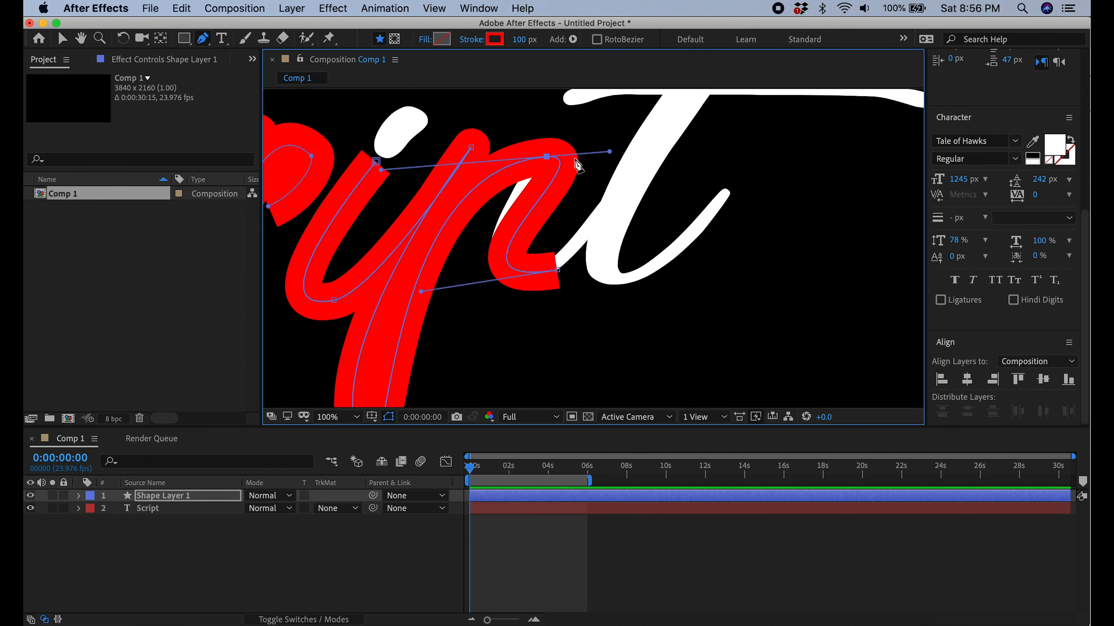
# Extend the path up to the top of the t, back down its stem and around its hooked tail
pyautogui.moveTo(701, 156); pyautogui.dragTo(689, 94)
pyautogui.scroll(-1, 592, 248)
pyautogui.scroll(1, 592, 248)
pyautogui.moveTo(515, 41); pyautogui.dragTo(519, 42)
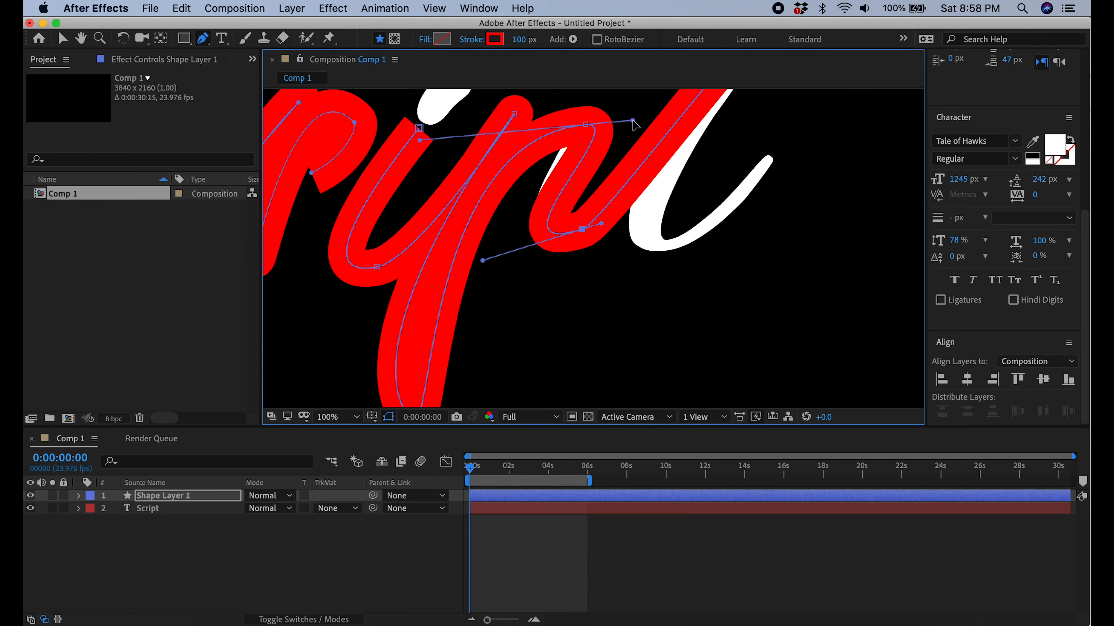
pyautogui.rightClick(703, 108)
pyautogui.click(562, 383)
pyautogui.moveTo(473, 330); pyautogui.dragTo(562, 331)
pyautogui.moveTo(585, 235); pyautogui.dragTo(601, 226)
pyautogui.moveTo(482, 263); pyautogui.dragTo(728, 285)
# Trace the dot of the i as a separate Pen tool path
pyautogui.press('v')
pyautogui.click(202, 39)
pyautogui.click(481, 227)
pyautogui.moveTo(521, 183)
pyautogui.mouseDown()
pyautogui.moveTo(529, 172)
pyautogui.moveTo(523, 179)
pyautogui.mouseUp()
# Draw a separate path along the crossbar of the t from one end to the other
pyautogui.scroll(1, 523, 179)
pyautogui.moveTo(370, 208); pyautogui.dragTo(572, 212)
pyautogui.scroll(-1, 571, 212)
pyautogui.moveTo(771, 198); pyautogui.dragTo(428, 242)
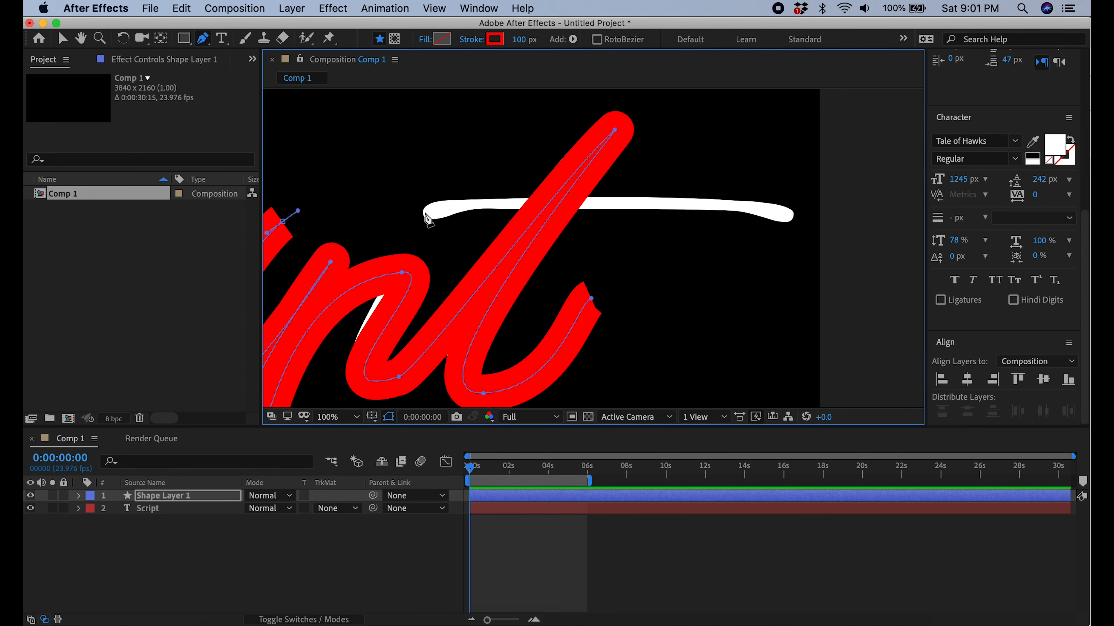
pyautogui.click(425, 211)
pyautogui.moveTo(792, 216); pyautogui.dragTo(811, 218)
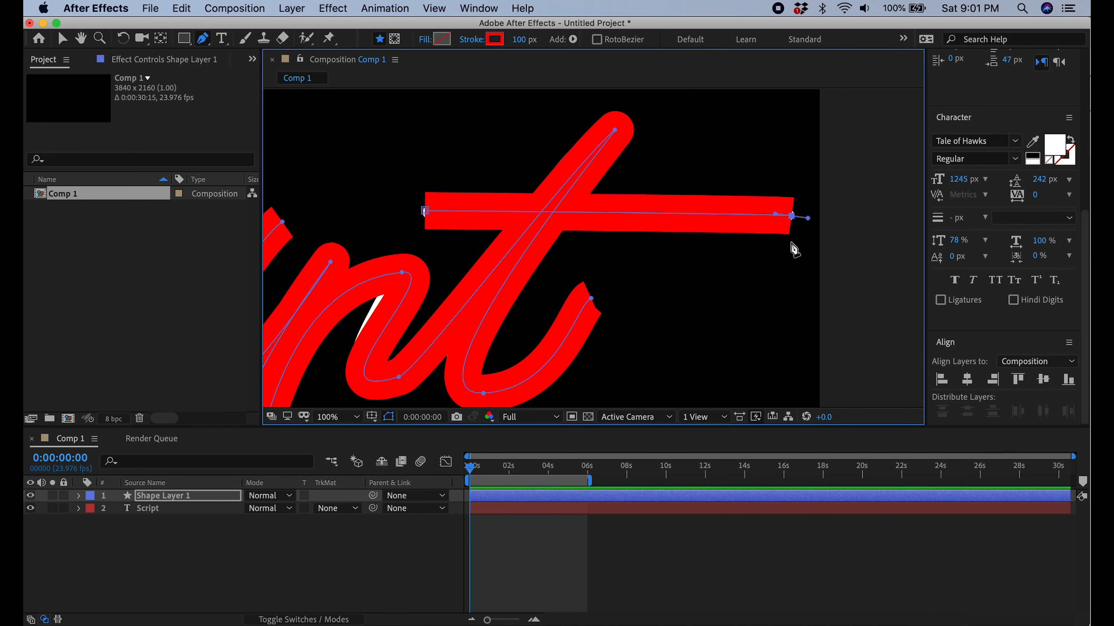
pyautogui.scroll(1, 791, 238)
pyautogui.moveTo(597, 205); pyautogui.dragTo(602, 205)
pyautogui.moveTo(373, 213); pyautogui.dragTo(857, 242)
# Adjust the path's points and handles at the p's arch and descender to cover the letter better
pyautogui.press(',')
pyautogui.moveTo(394, 232); pyautogui.dragTo(577, 111)
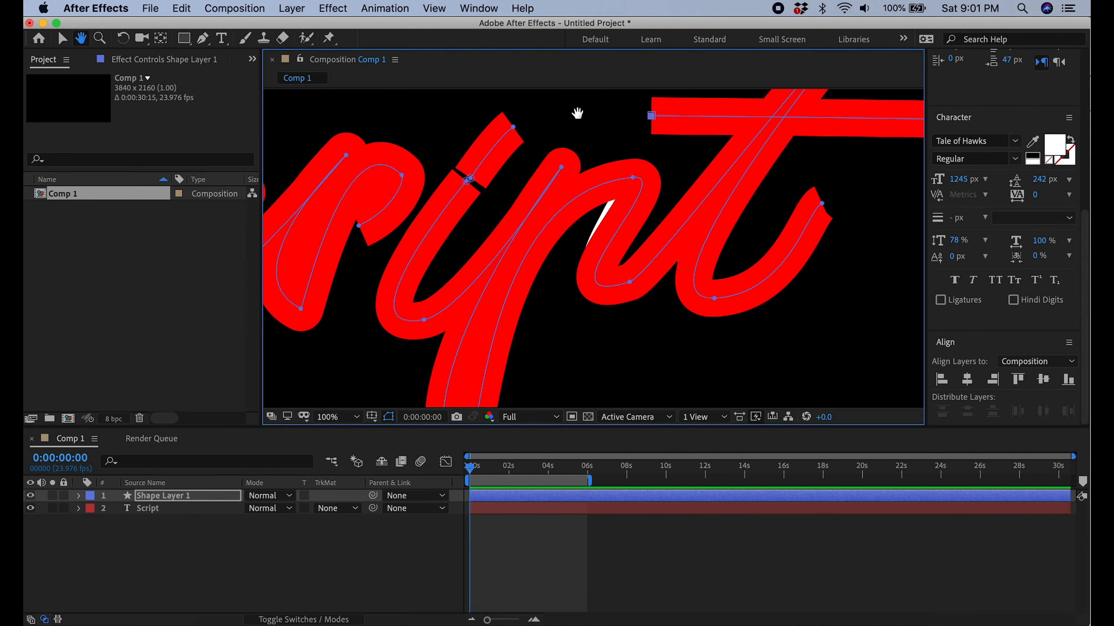
pyautogui.rightClick(630, 180)
pyautogui.click(635, 97)
pyautogui.press('v')
pyautogui.moveTo(632, 178); pyautogui.dragTo(629, 178)
pyautogui.moveTo(461, 193); pyautogui.dragTo(559, 110)
pyautogui.press(',')
pyautogui.moveTo(537, 376); pyautogui.dragTo(530, 367)
pyautogui.moveTo(617, 170); pyautogui.dragTo(517, 158)
# Refine the curve handles around the p's bowl and widen that path's stroke to 108 px
pyautogui.press('.')
pyautogui.moveTo(657, 194); pyautogui.dragTo(687, 200)
pyautogui.moveTo(631, 282); pyautogui.dragTo(612, 297)
pyautogui.moveTo(684, 199)
pyautogui.mouseDown()
pyautogui.moveTo(675, 195)
pyautogui.moveTo(686, 194)
pyautogui.mouseUp()
pyautogui.moveTo(556, 234)
pyautogui.mouseDown()
pyautogui.moveTo(568, 257)
pyautogui.moveTo(556, 264)
pyautogui.mouseUp()
pyautogui.rightClick(623, 183)
pyautogui.moveTo(510, 170)
pyautogui.mouseDown()
pyautogui.moveTo(537, 172)
pyautogui.moveTo(529, 170)
pyautogui.mouseUp()
pyautogui.moveTo(643, 39); pyautogui.dragTo(650, 39)
pyautogui.moveTo(625, 183)
pyautogui.mouseDown()
pyautogui.moveTo(621, 198)
pyautogui.moveTo(630, 182)
pyautogui.mouseUp()
pyautogui.moveTo(534, 167); pyautogui.dragTo(545, 135)
pyautogui.moveTo(612, 296); pyautogui.dragTo(608, 337)
# Set the Script text layer's track matte to Alpha Matte "Shape Layer 1" and inspect the lettering
pyautogui.press(',')
pyautogui.press(',')
pyautogui.press(',')
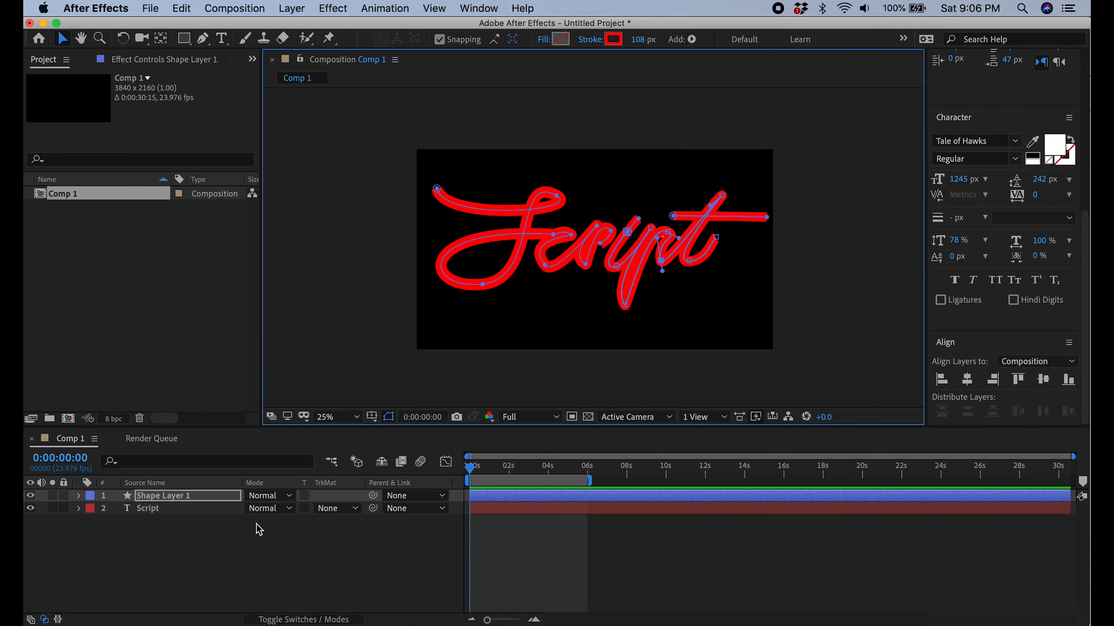
pyautogui.click(280, 545)
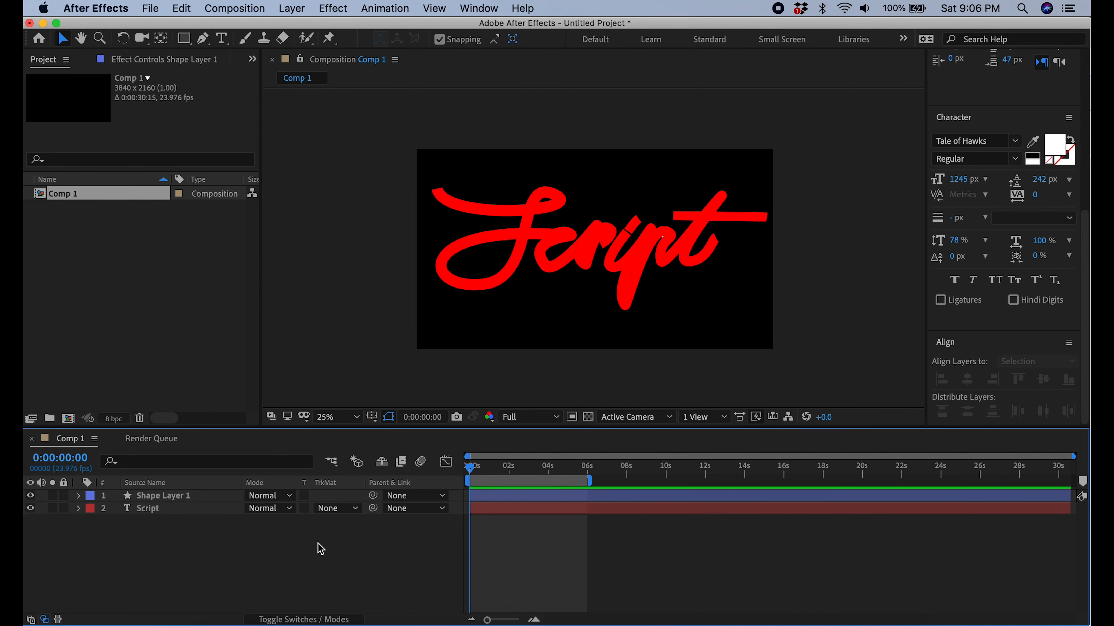
pyautogui.click(355, 509)
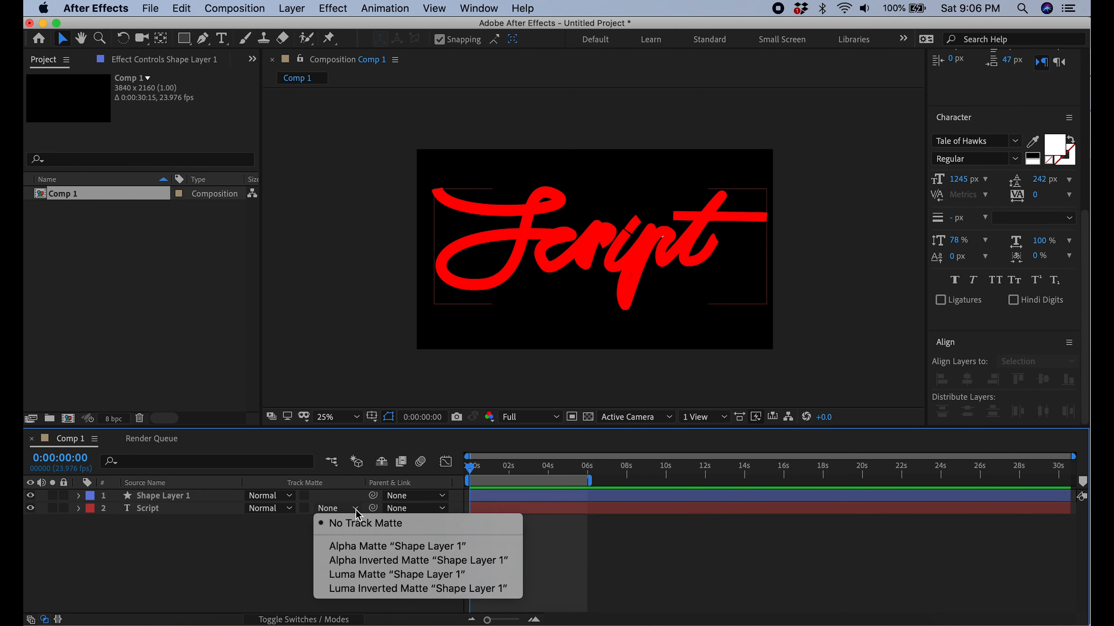
pyautogui.click(368, 546)
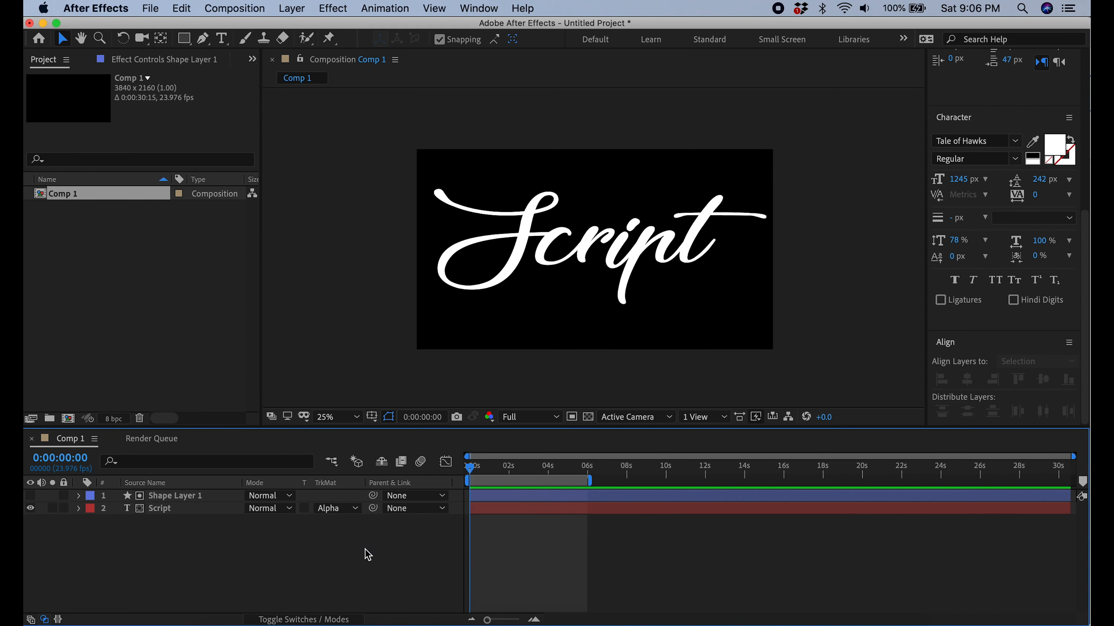
pyautogui.scroll(2, 584, 266)
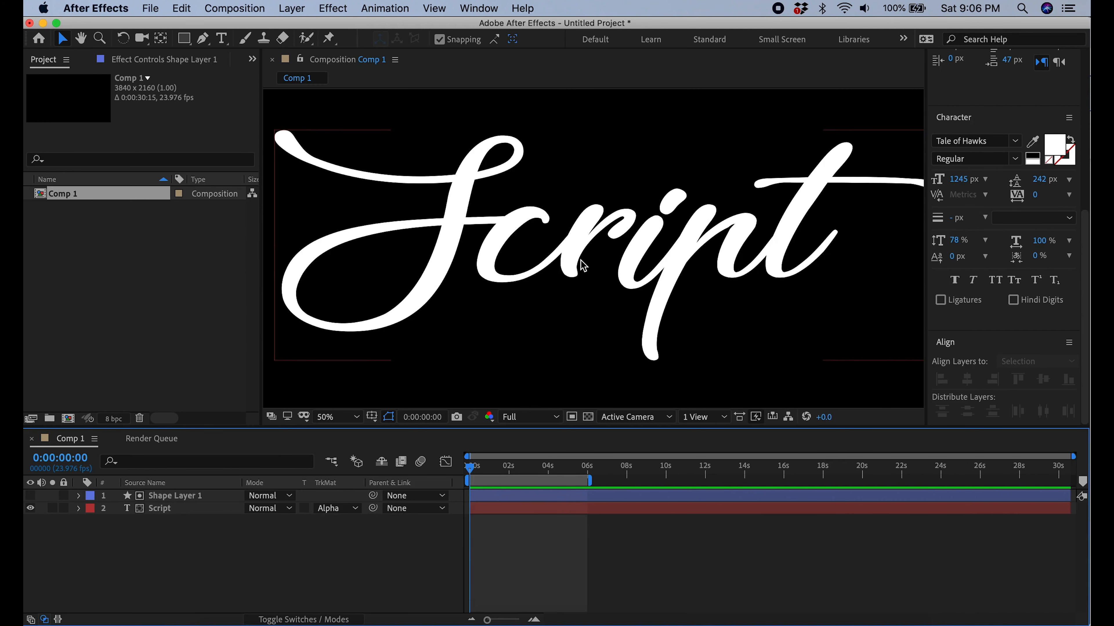
pyautogui.scroll(-2, 583, 265)
# Add Trim Paths to Shape 1 in the contents of Shape Layer 1
pyautogui.click(78, 496)
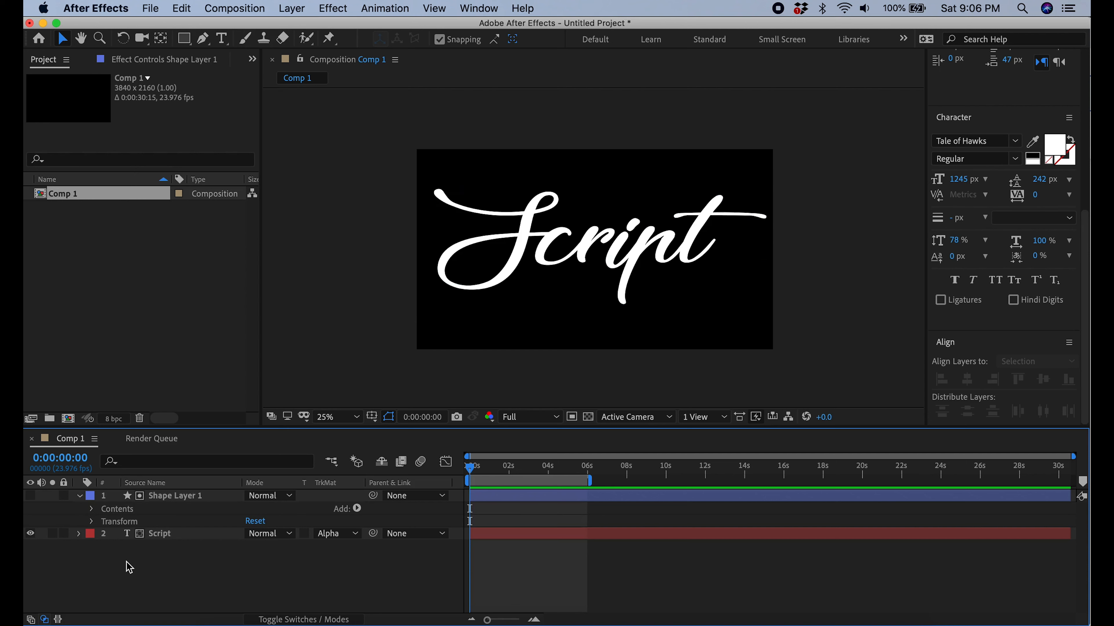
pyautogui.click(91, 510)
pyautogui.click(132, 561)
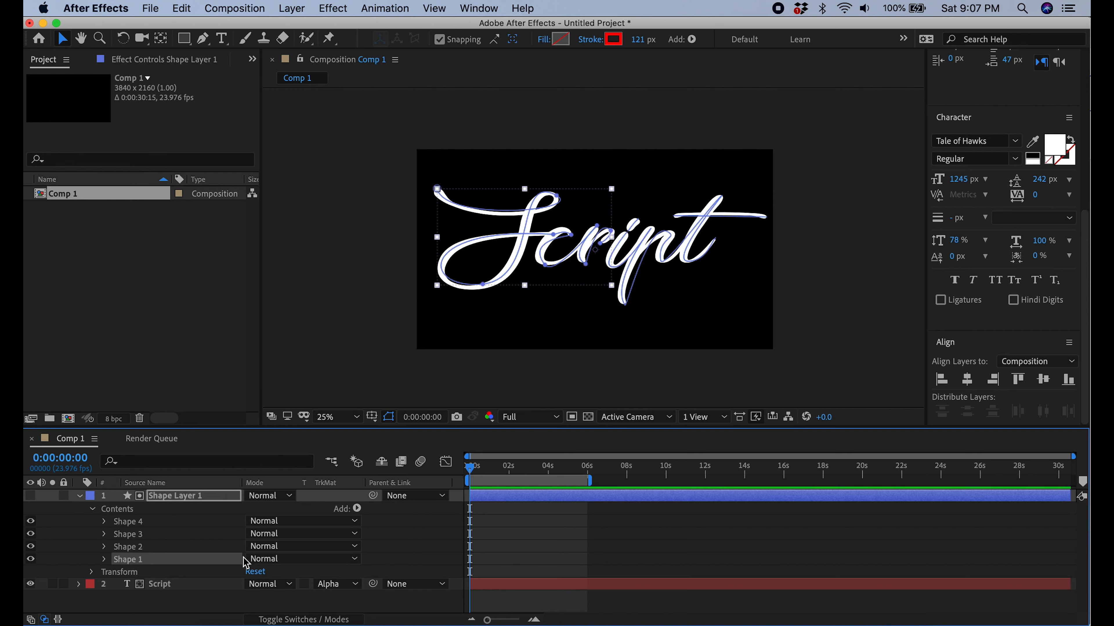
pyautogui.click(357, 509)
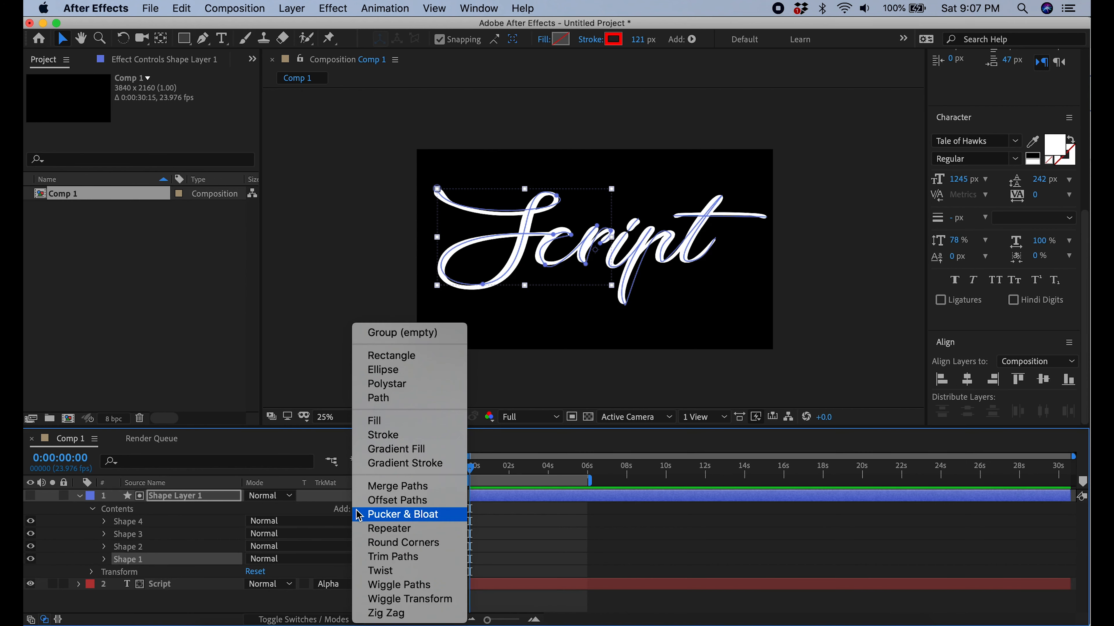
pyautogui.click(386, 557)
# Keyframe Shape 1's Trim Paths End from 0% at 0:00:00:00 to 100% at 0:00:01:22
pyautogui.click(118, 563)
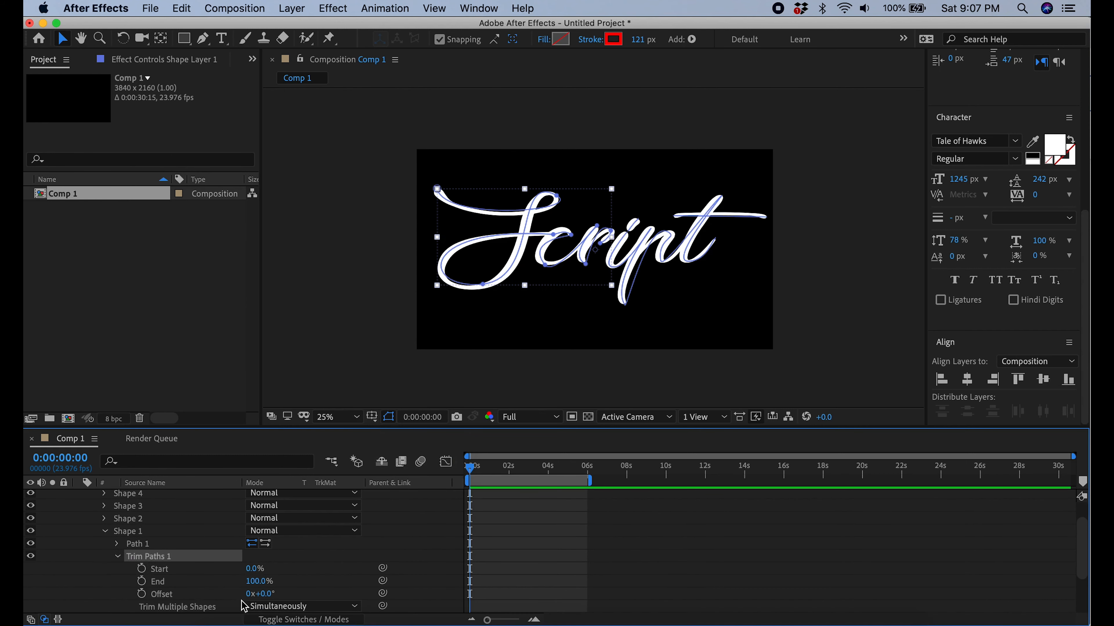
pyautogui.moveTo(256, 587); pyautogui.dragTo(151, 595)
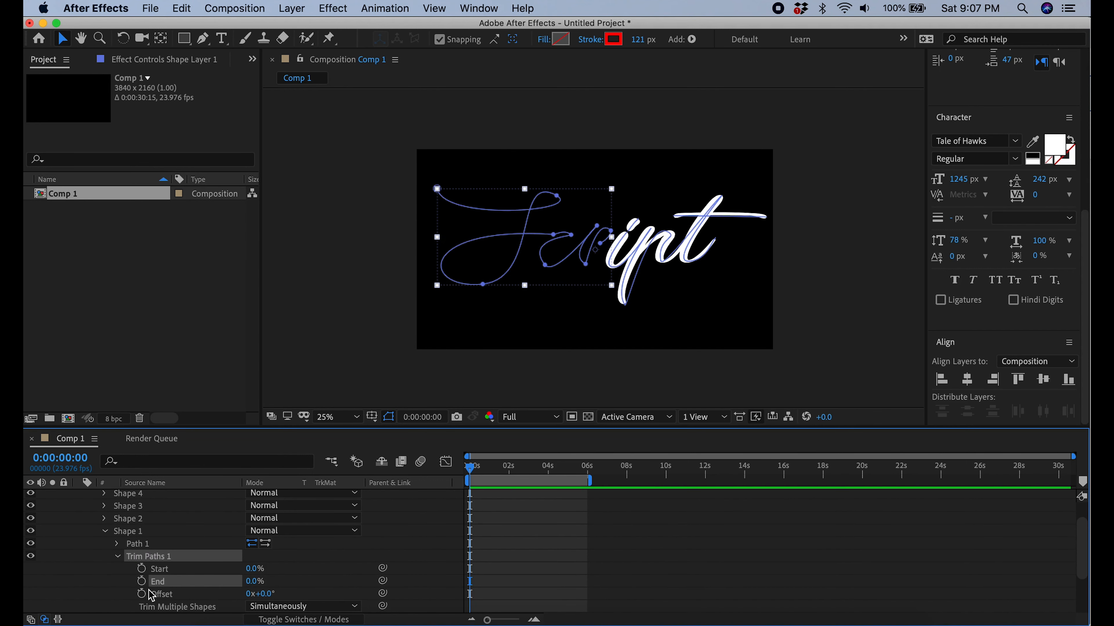
pyautogui.click(141, 581)
pyautogui.moveTo(473, 471); pyautogui.dragTo(510, 477)
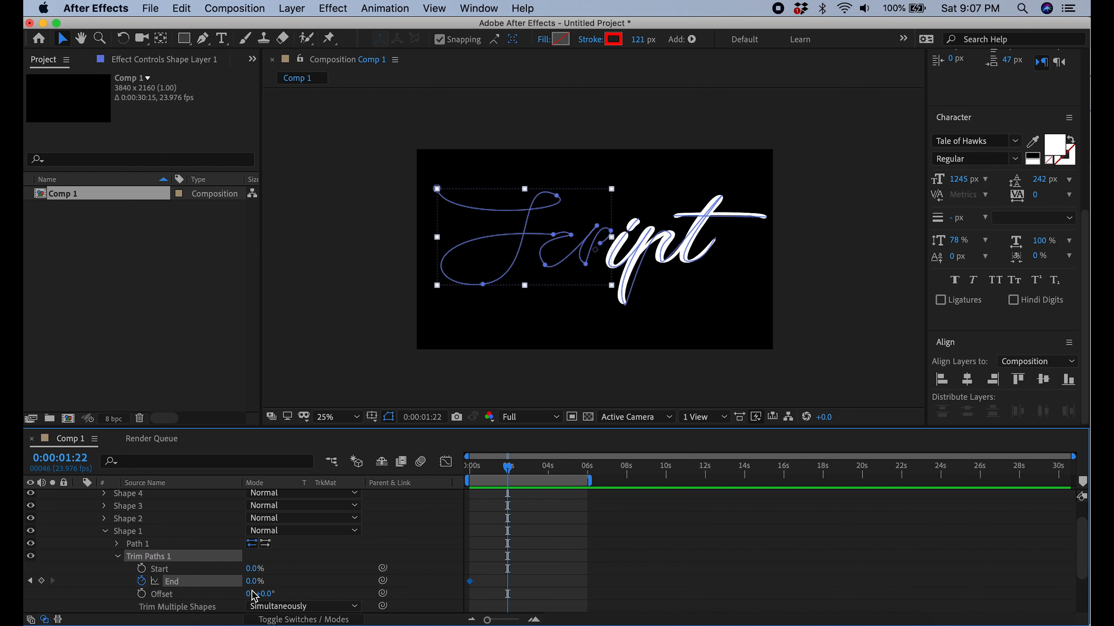
pyautogui.moveTo(252, 586); pyautogui.dragTo(364, 600)
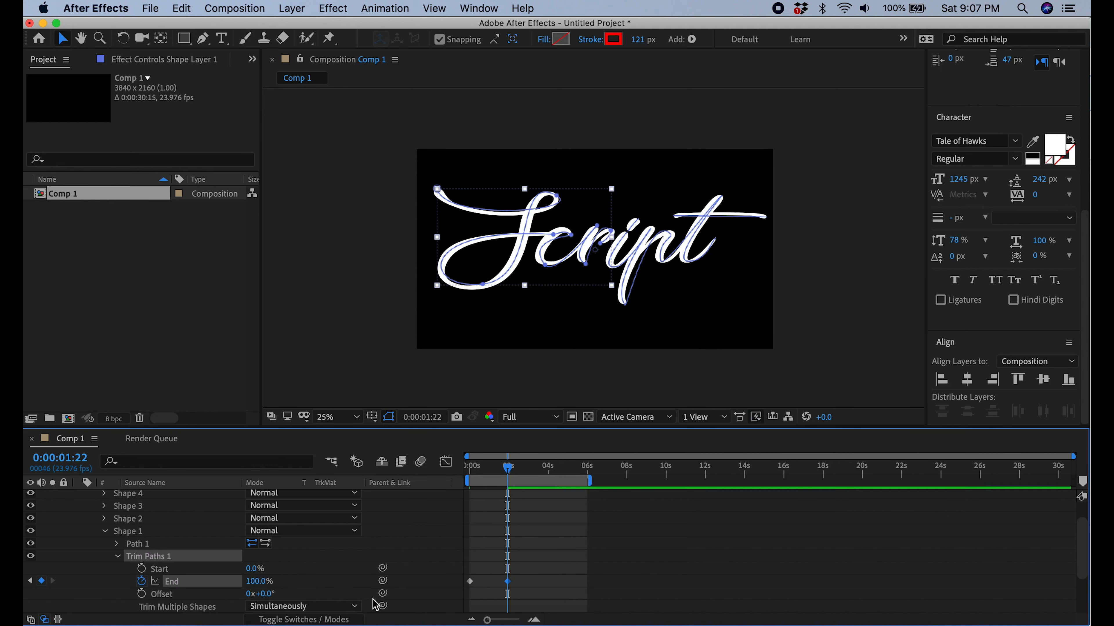
# Collapse Shape 1 and add Trim Paths to Shape 2
pyautogui.scroll(5, 951, 344)
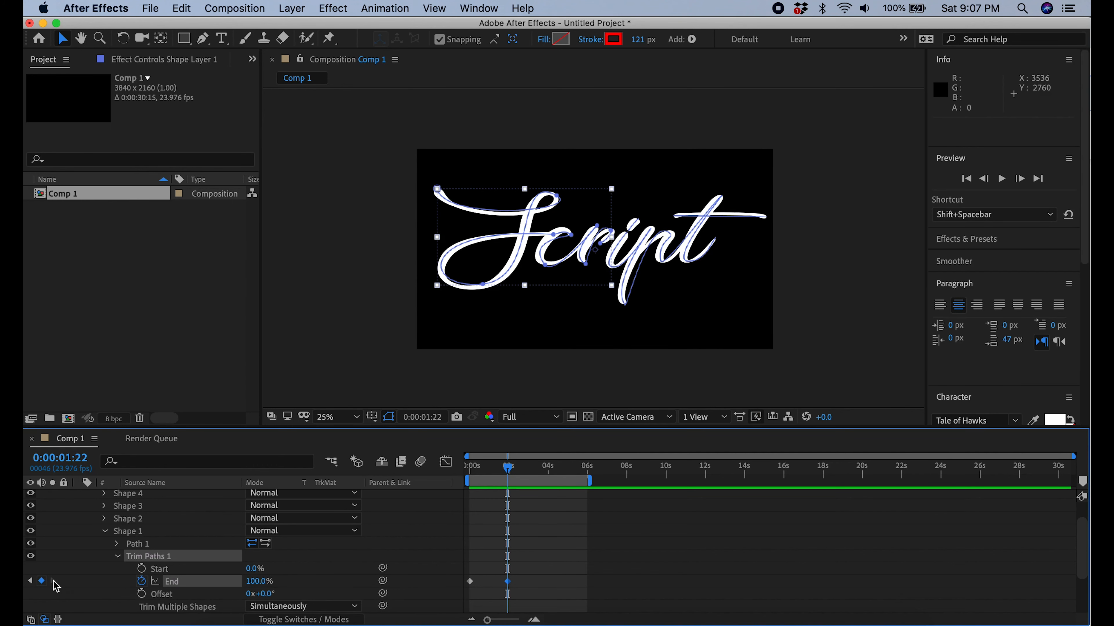
pyautogui.click(105, 531)
pyautogui.click(120, 548)
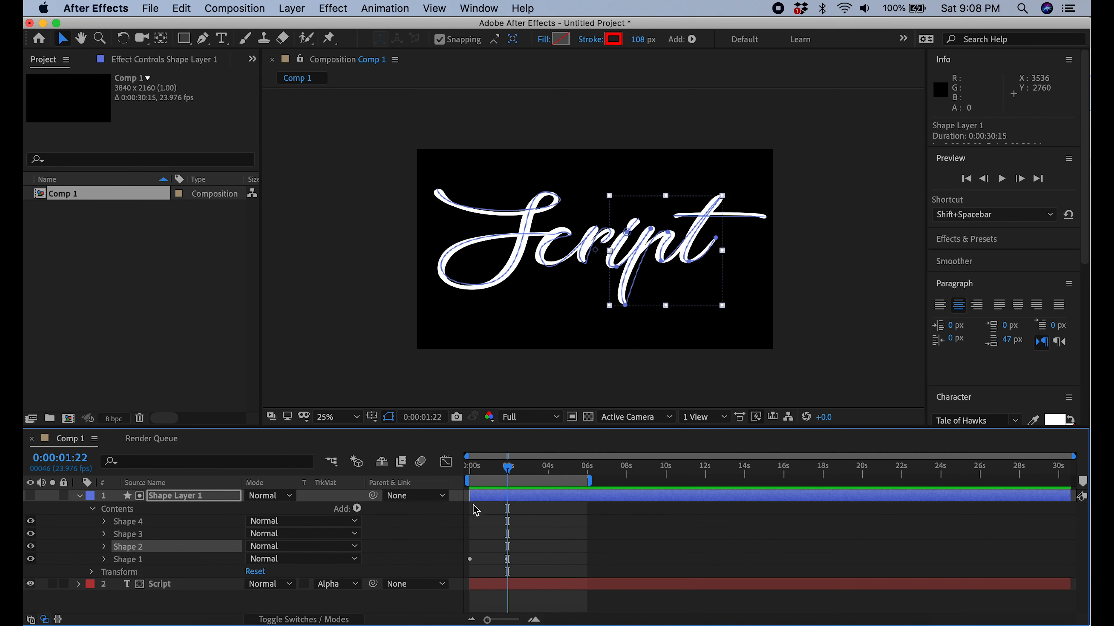
pyautogui.click(357, 509)
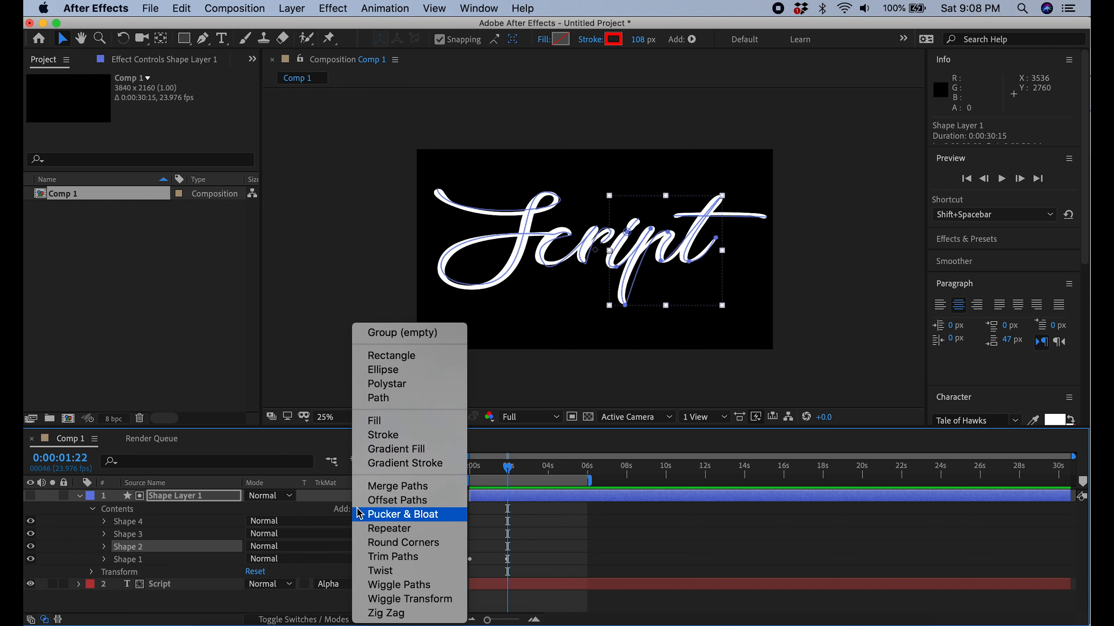
pyautogui.click(414, 560)
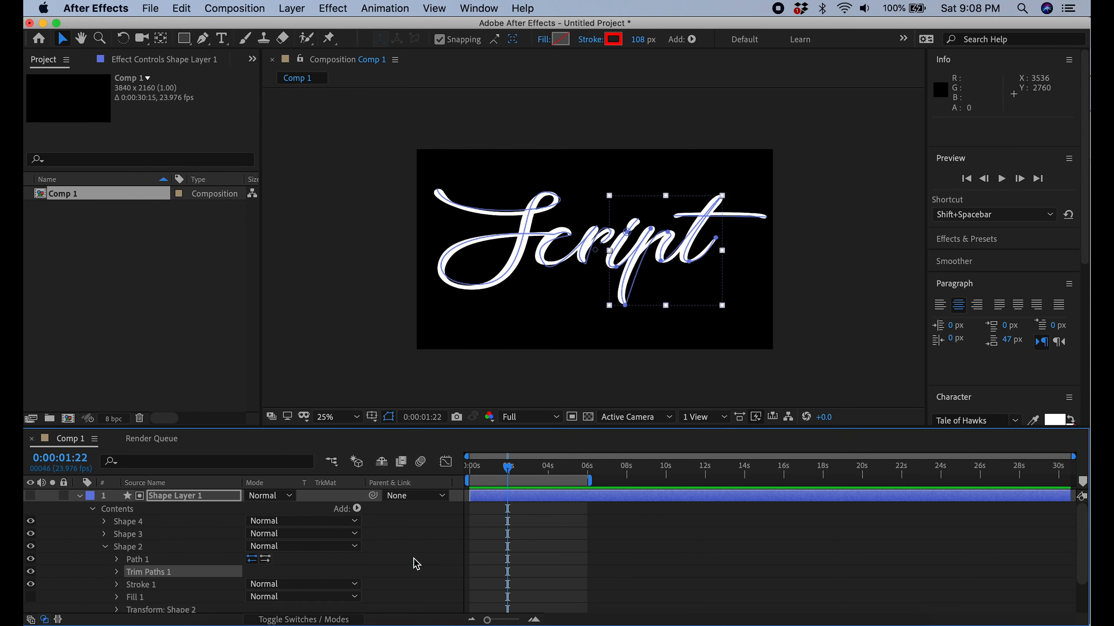
pyautogui.scroll(-1, 226, 530)
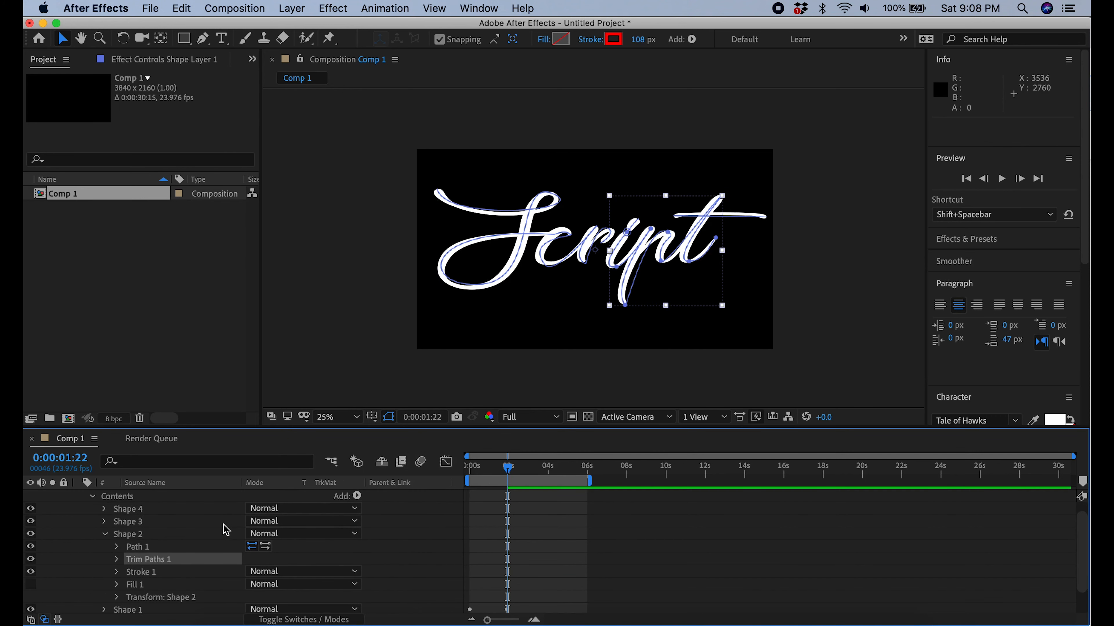
# Keyframe Shape 2's Trim Paths End from 0% at 0:00:01:22 to 100% at 0:00:03:22 and preview the animation
pyautogui.click(118, 560)
pyautogui.scroll(-2, 212, 542)
pyautogui.moveTo(259, 558); pyautogui.dragTo(47, 548)
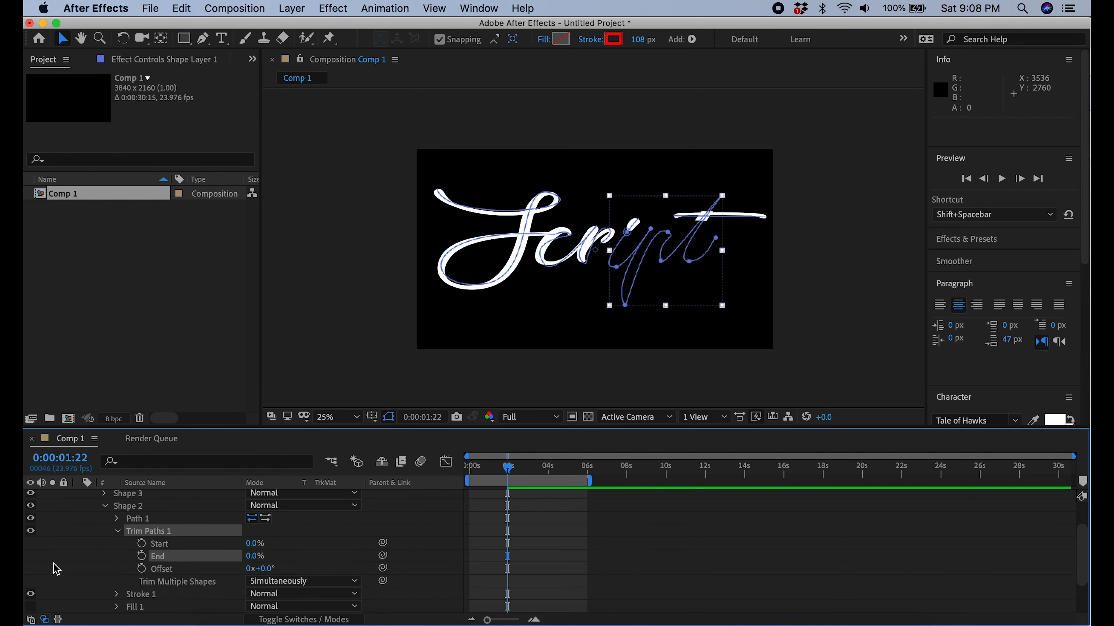
pyautogui.click(141, 556)
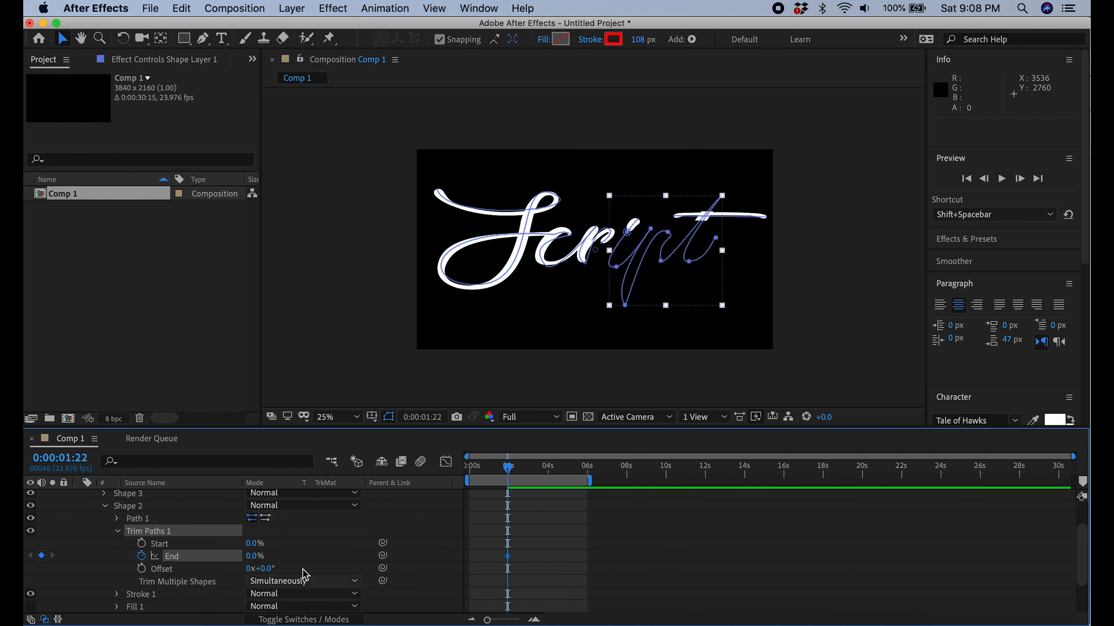
pyautogui.moveTo(510, 470); pyautogui.dragTo(545, 477)
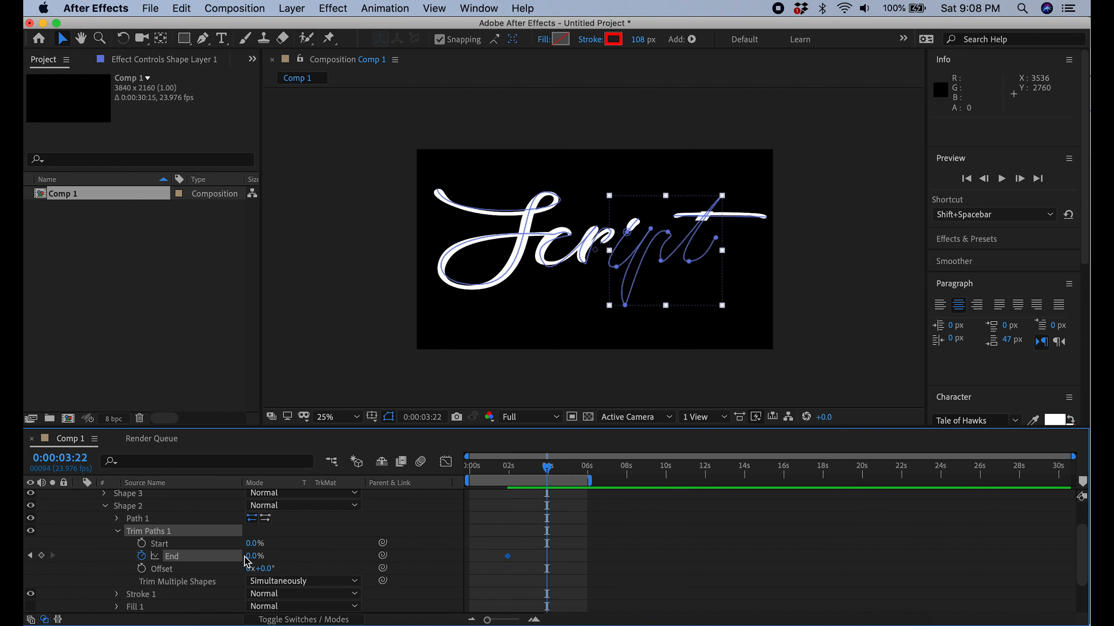
pyautogui.moveTo(251, 561); pyautogui.dragTo(334, 561)
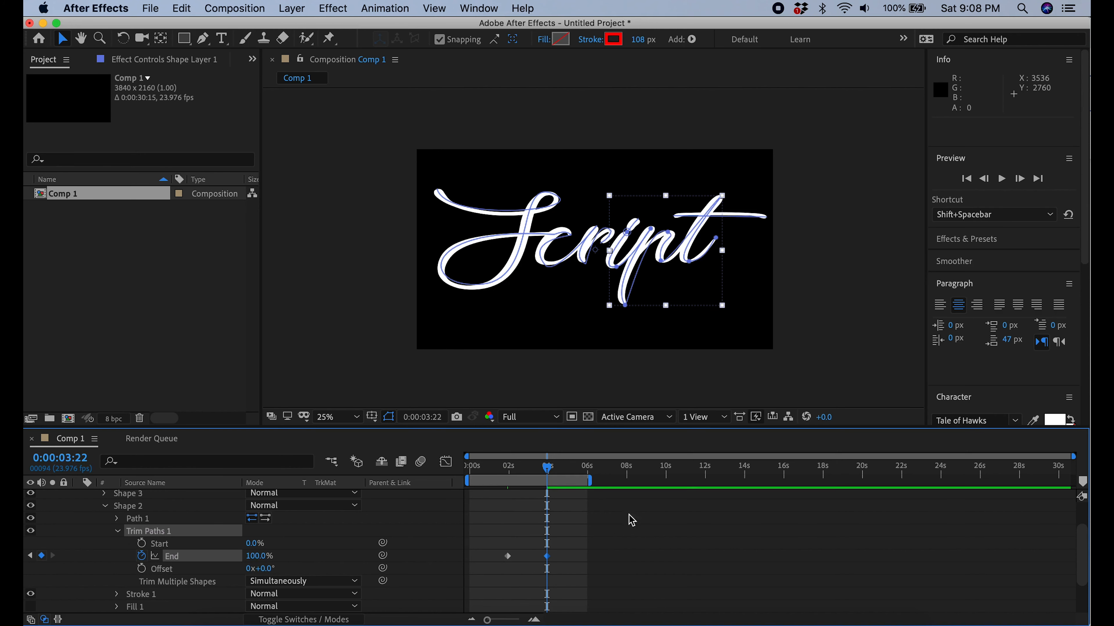
pyautogui.click(1000, 179)
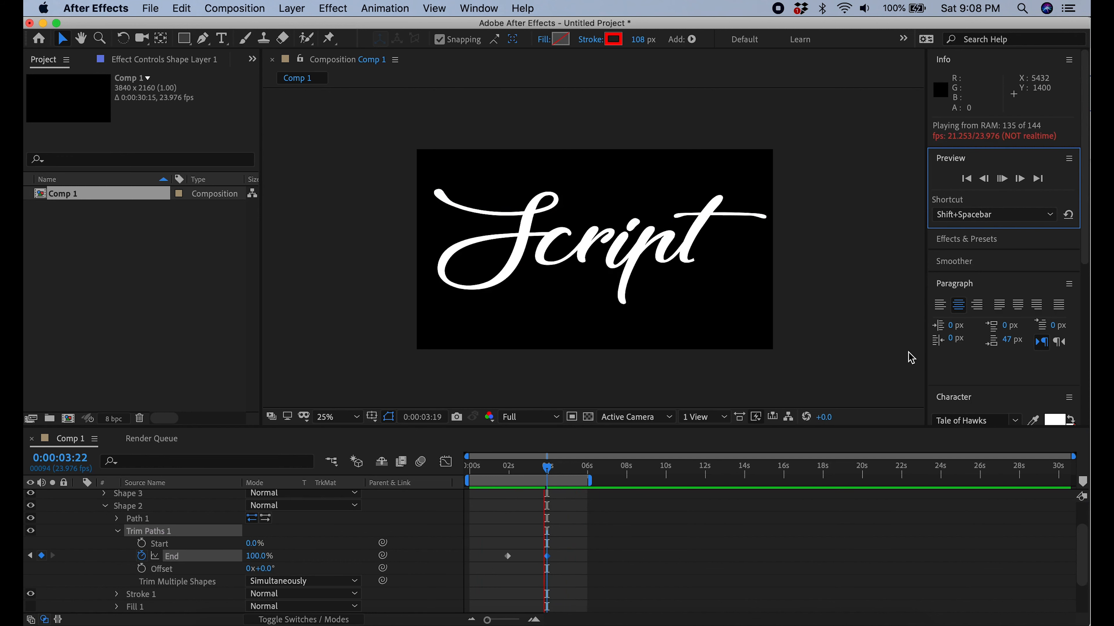
# Collapse Shape 2 and add Trim Paths to Shape 3 in Shape Layer 1
pyautogui.click(121, 536)
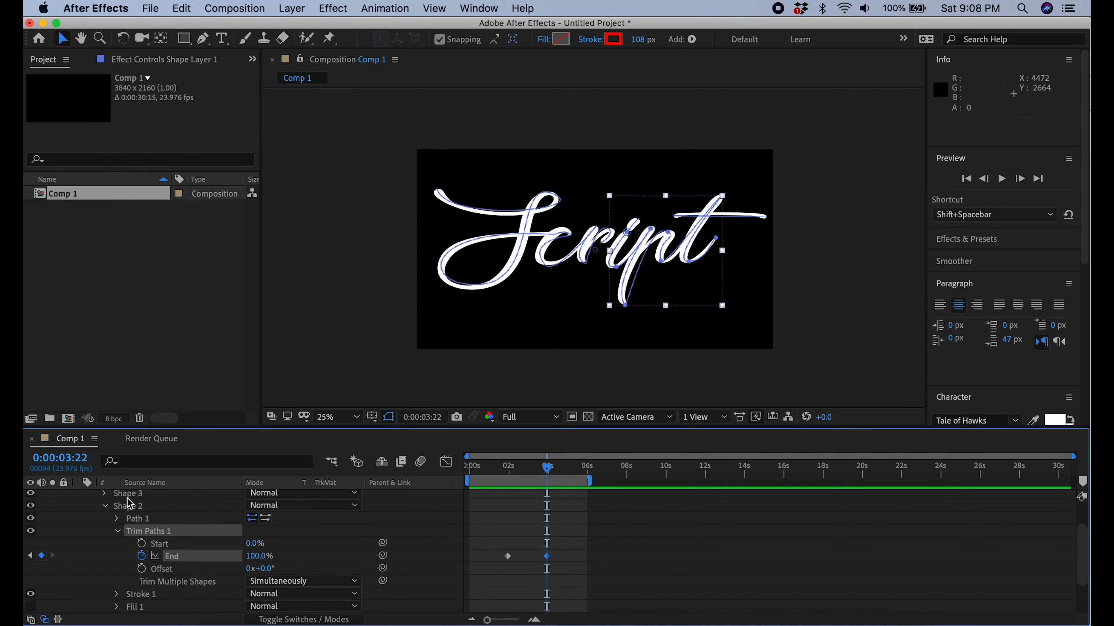
pyautogui.click(106, 508)
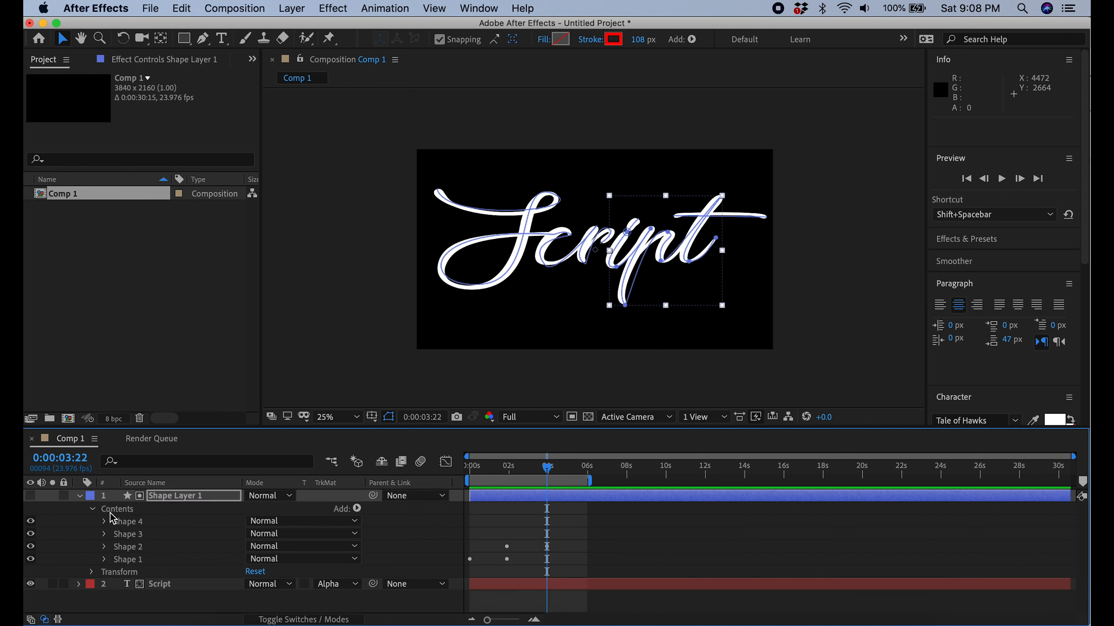
pyautogui.click(135, 535)
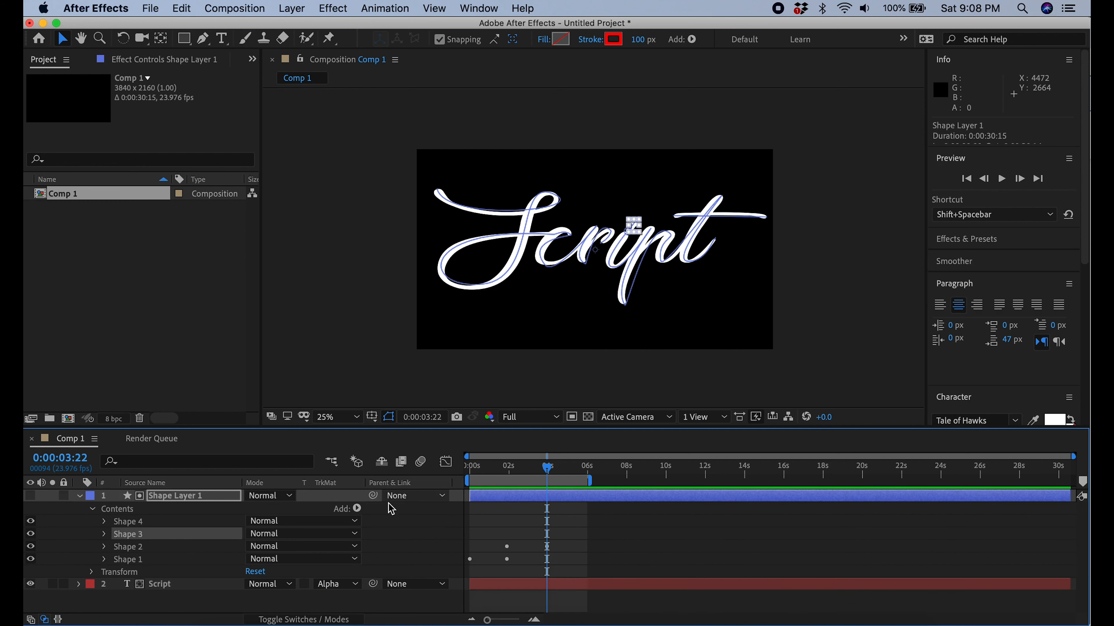
pyautogui.click(357, 509)
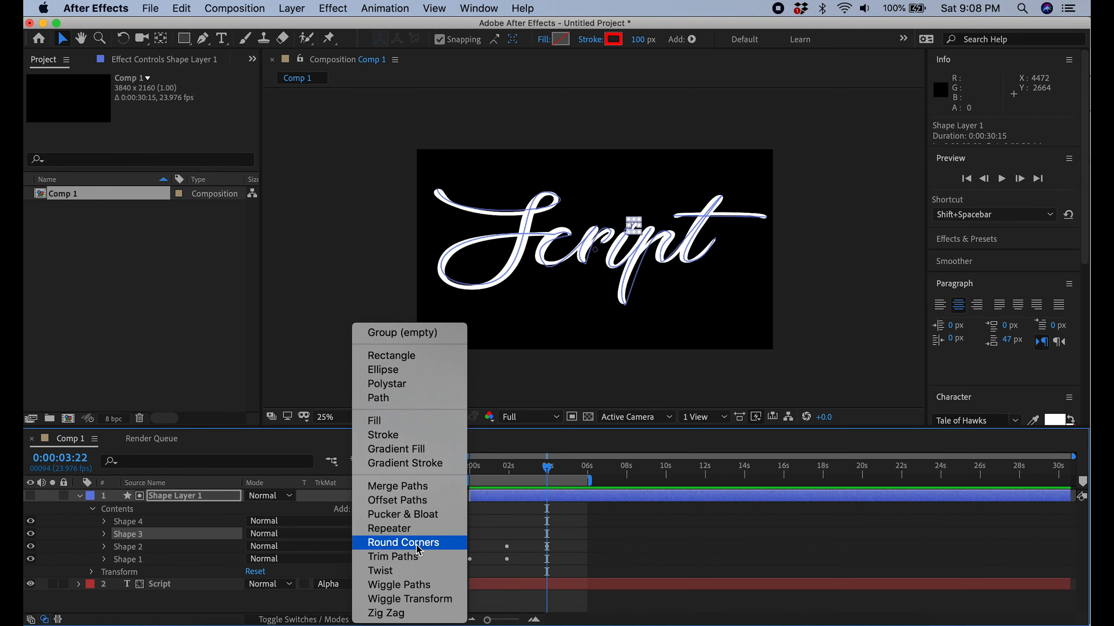
pyautogui.click(411, 557)
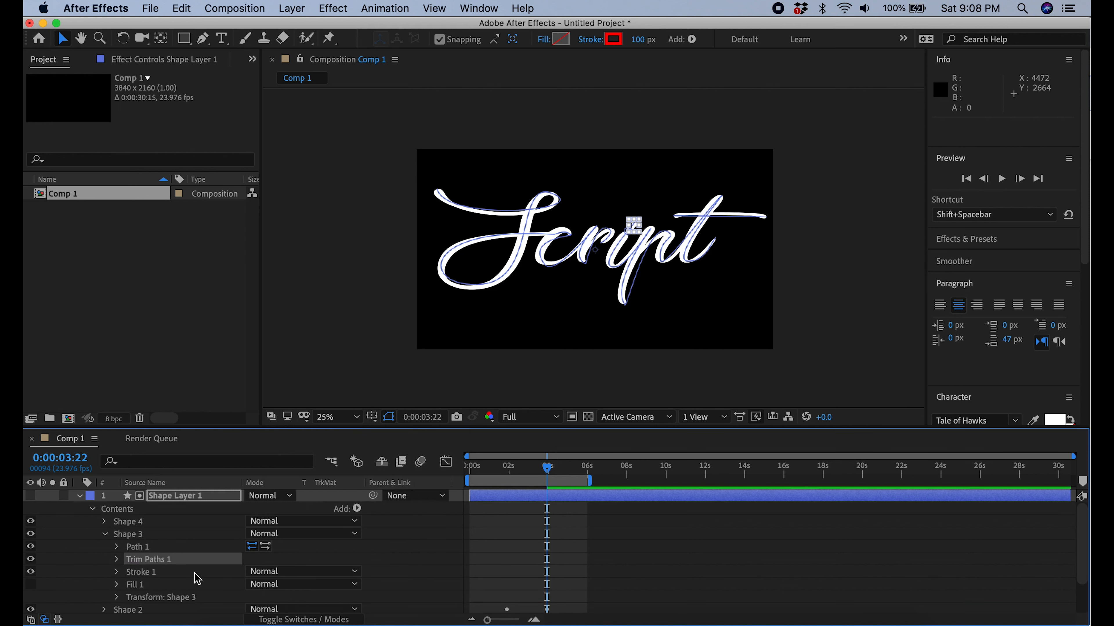
# Keyframe Shape 3's Trim Paths End from 0% at 0:00:03:22 to 100% at 0:00:04:00
pyautogui.click(117, 559)
pyautogui.scroll(-2, 132, 570)
pyautogui.moveTo(256, 557); pyautogui.dragTo(141, 557)
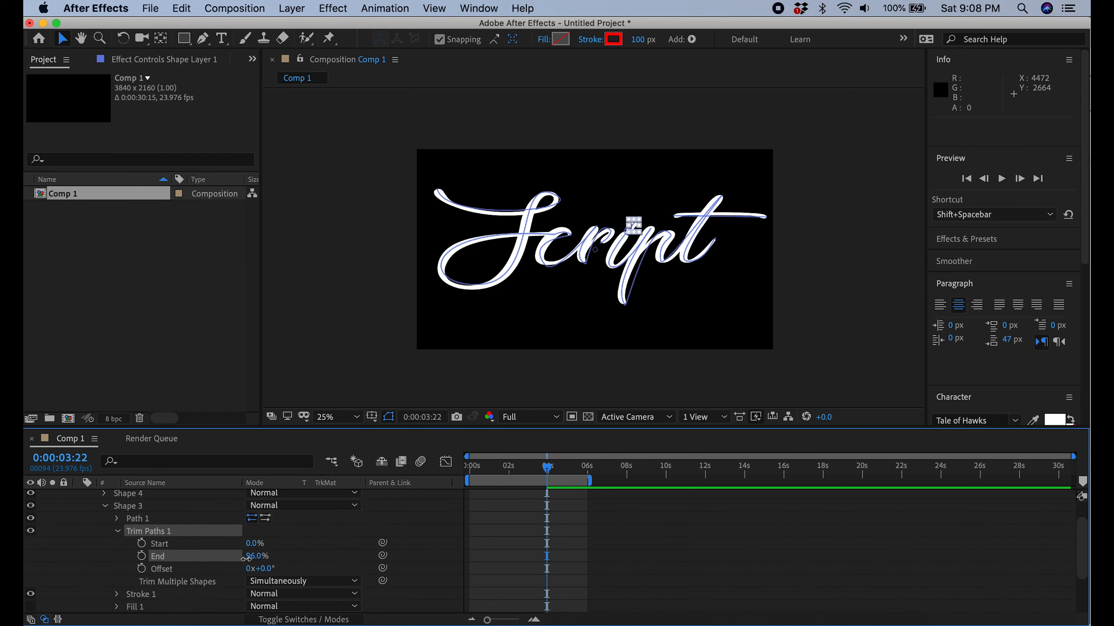
pyautogui.click(141, 556)
pyautogui.moveTo(1073, 457); pyautogui.dragTo(647, 456)
pyautogui.click(737, 468)
pyautogui.moveTo(737, 468); pyautogui.dragTo(739, 468)
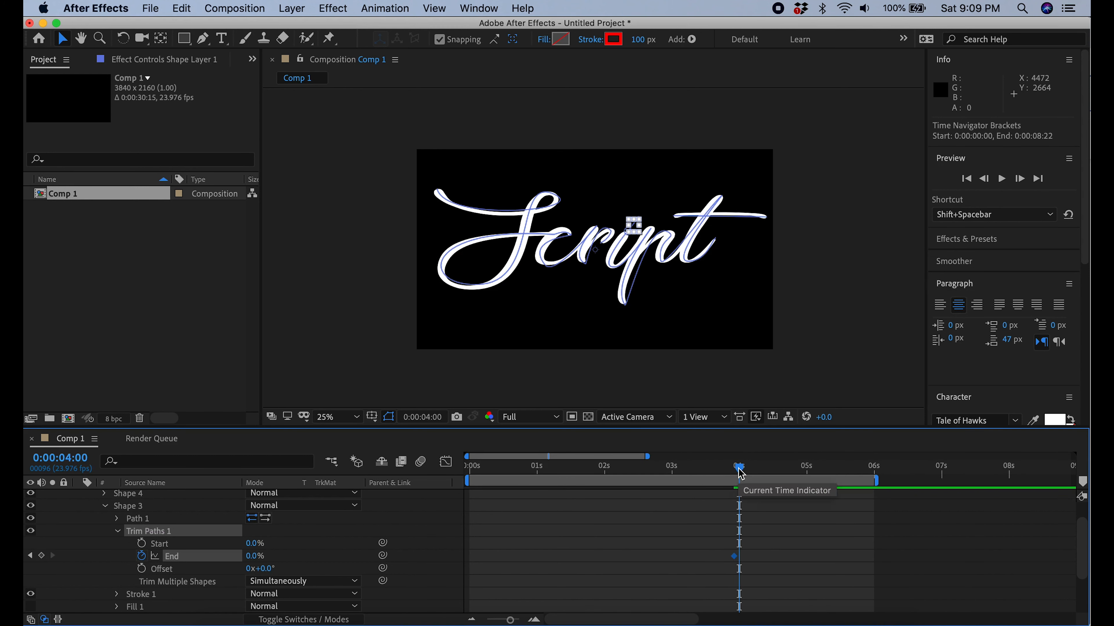
pyautogui.moveTo(250, 561); pyautogui.dragTo(407, 574)
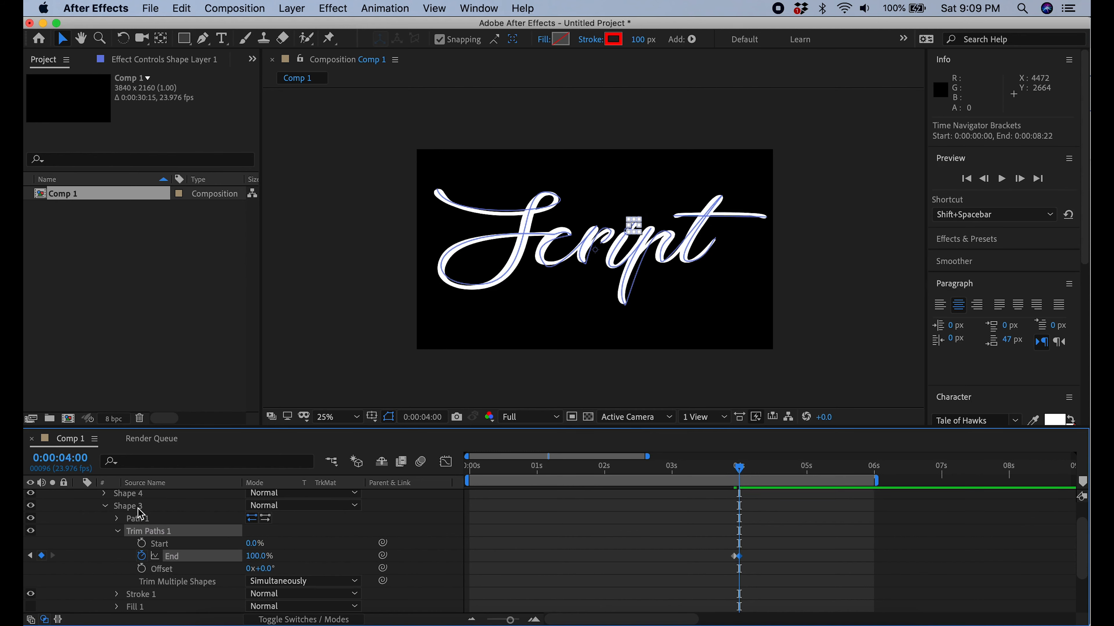
# Add Trim Paths to Shape 4, the crossbar stroke of the t
pyautogui.click(128, 496)
pyautogui.scroll(1, 236, 544)
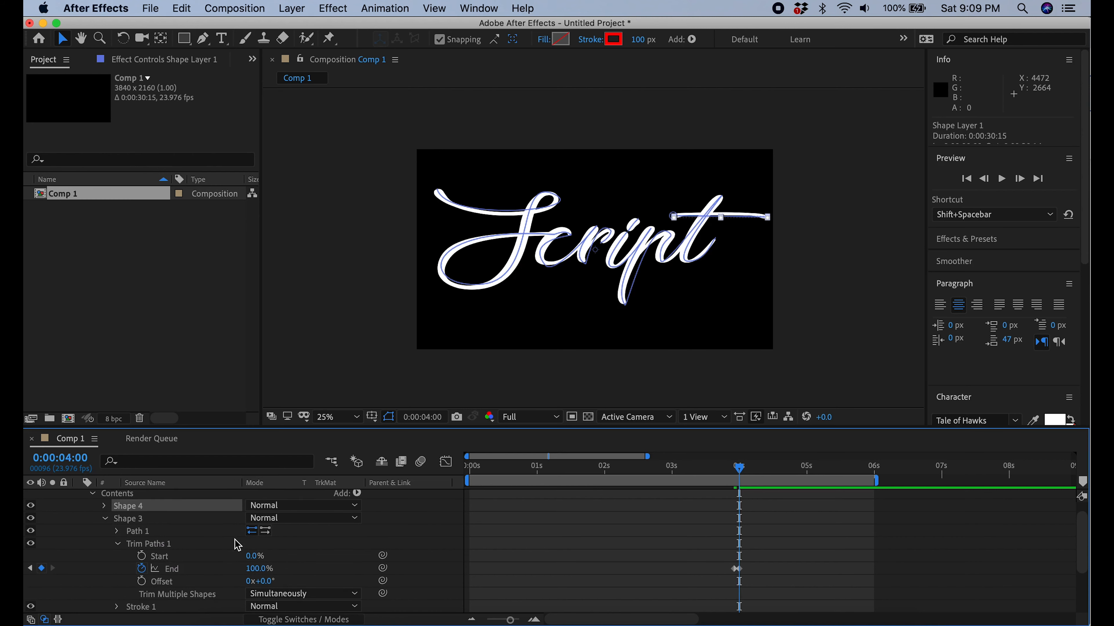
pyautogui.scroll(1, 238, 545)
pyautogui.click(357, 506)
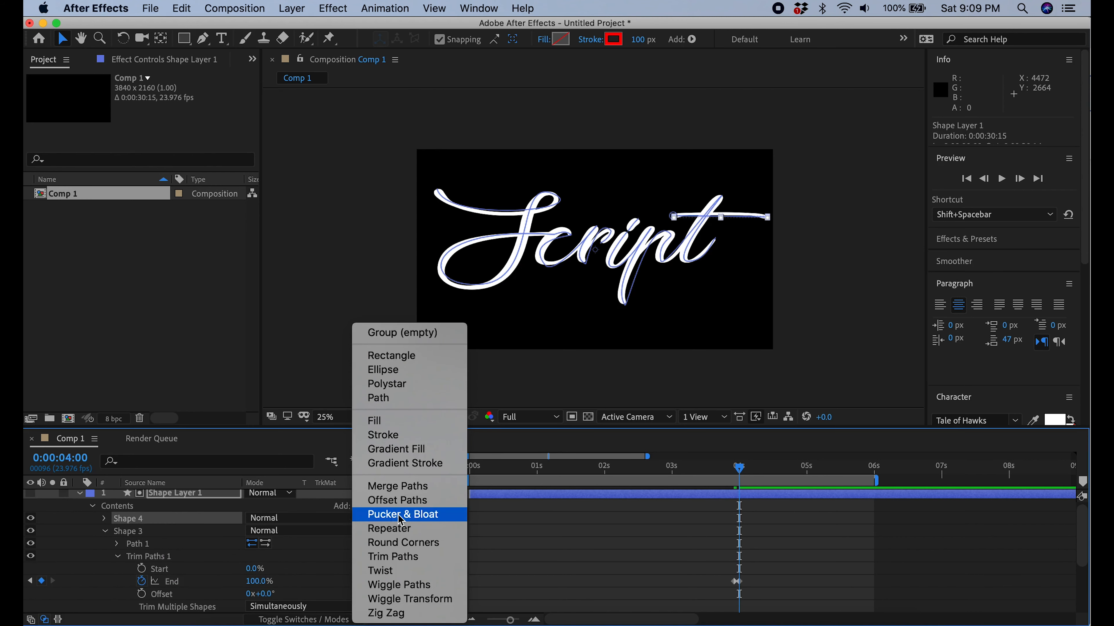
pyautogui.click(410, 557)
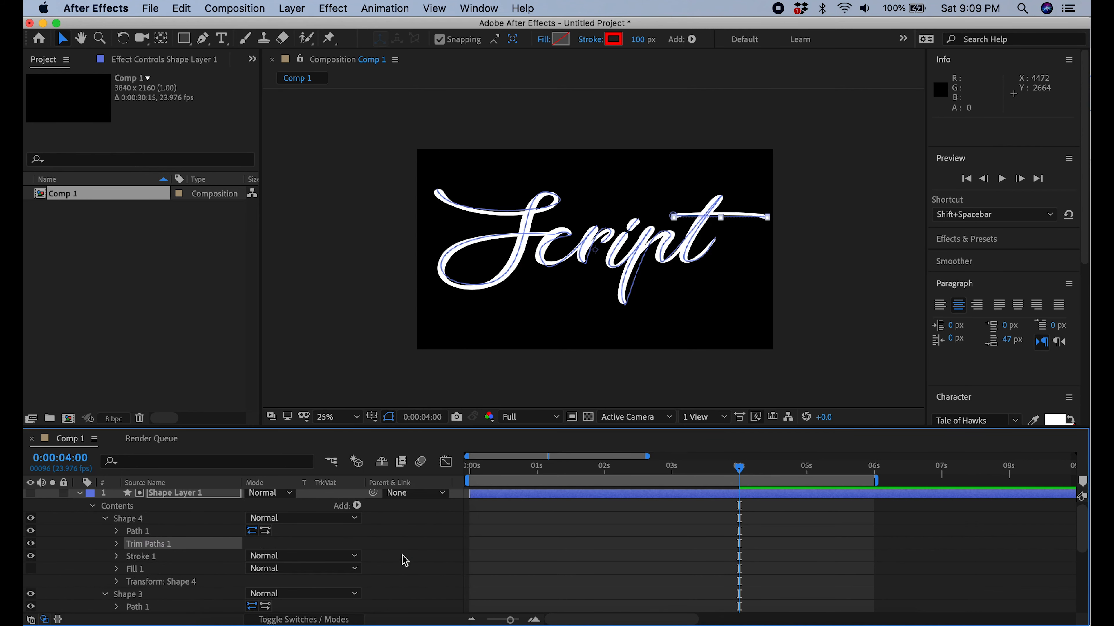
# Keyframe Shape 4's Trim Paths End from 0% at 0:00:04:00 to 100% at 0:00:04:04 and preview the lettering
pyautogui.click(117, 544)
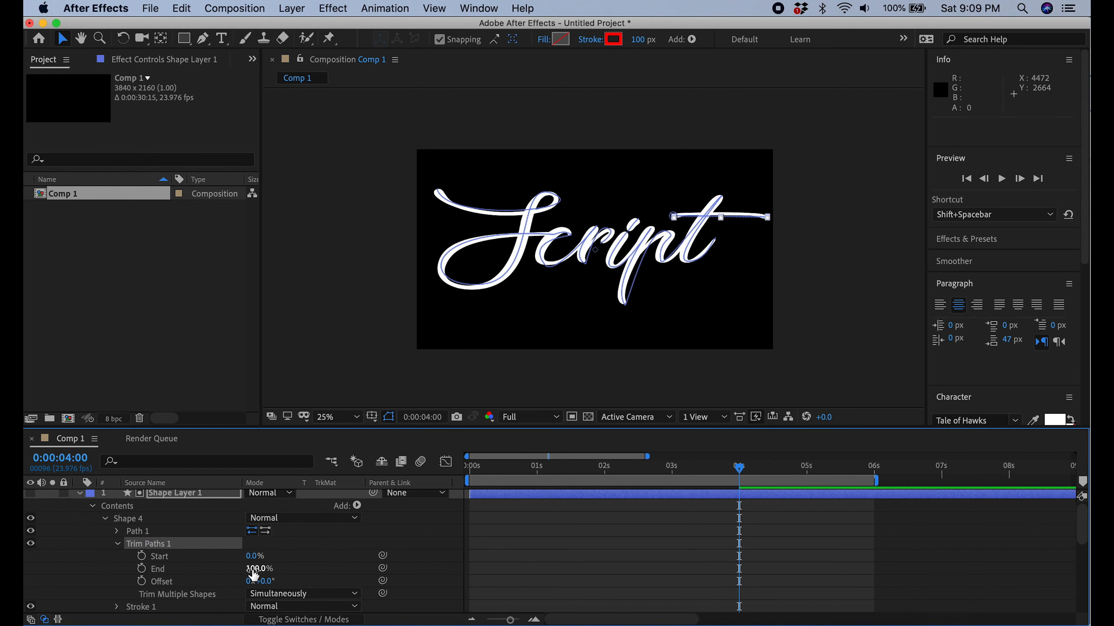
pyautogui.scroll(-3, 256, 572)
pyautogui.click(141, 531)
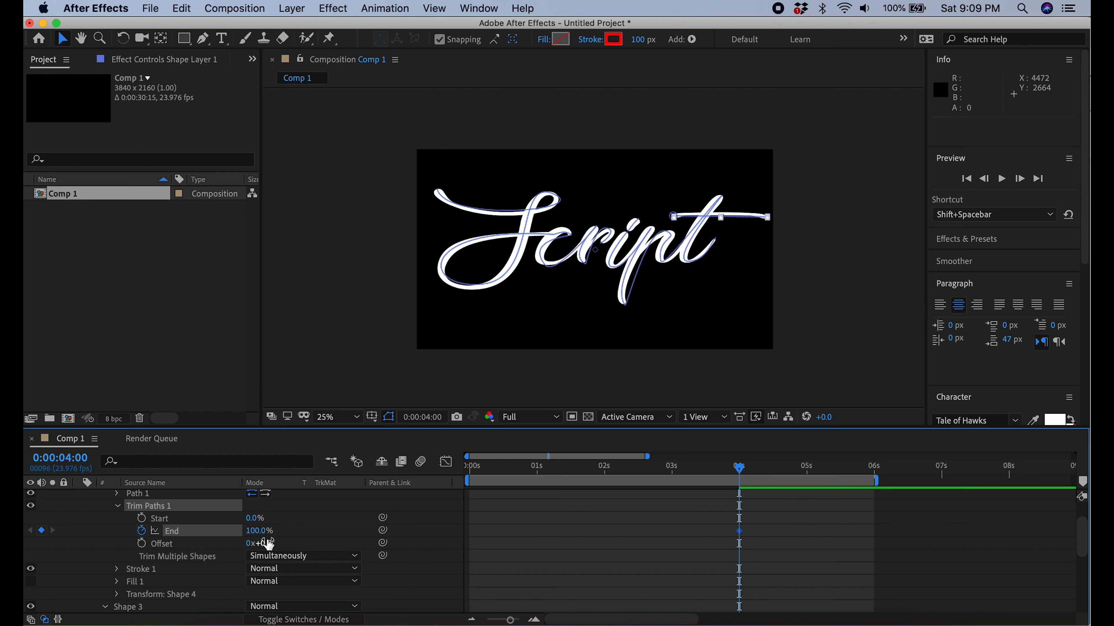
pyautogui.moveTo(261, 533); pyautogui.dragTo(172, 534)
pyautogui.moveTo(739, 470); pyautogui.dragTo(751, 471)
pyautogui.moveTo(253, 535); pyautogui.dragTo(520, 572)
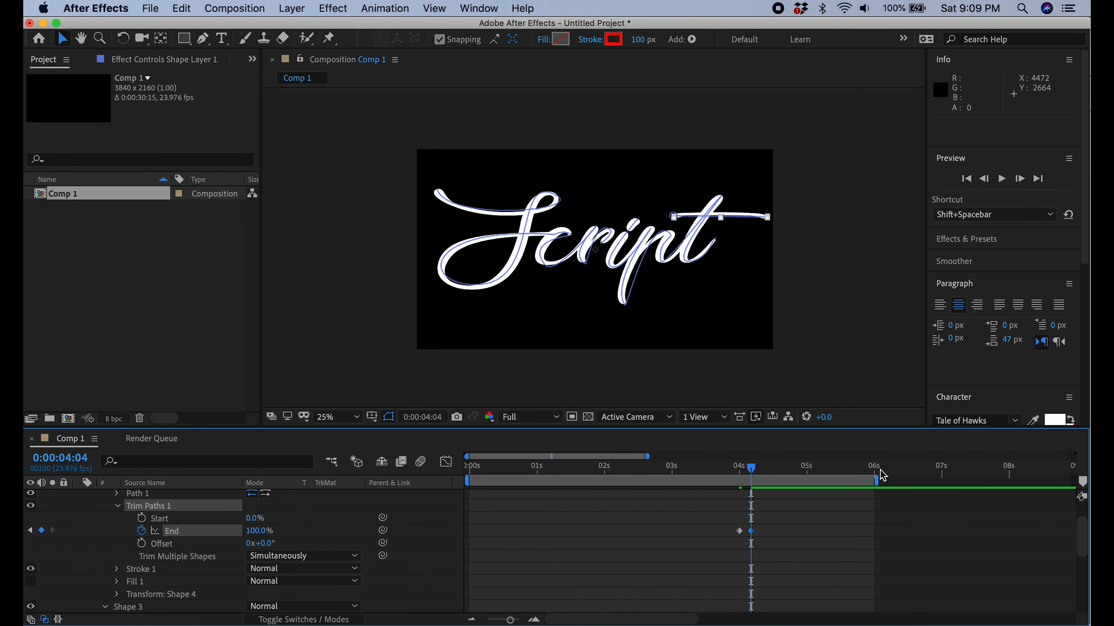
pyautogui.click(1000, 179)
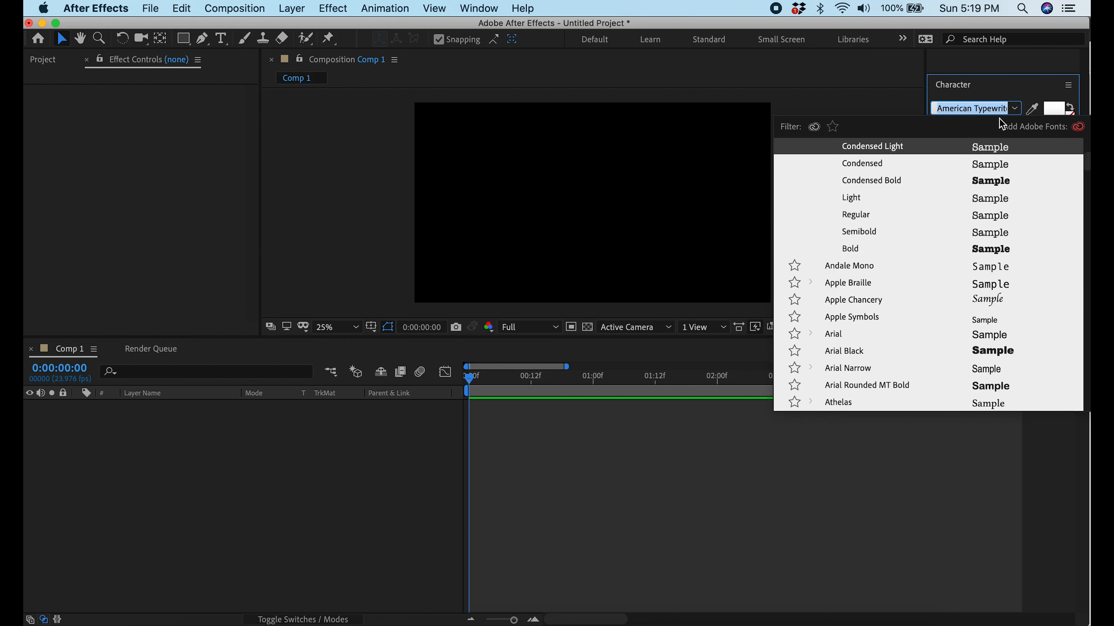
# Create a text layer reading GLITCH in BankGothic Bold in the upper half of the frame
pyautogui.click(846, 180)
pyautogui.press('super+t')
pyautogui.click(590, 193)
pyautogui.write('GLITCH')
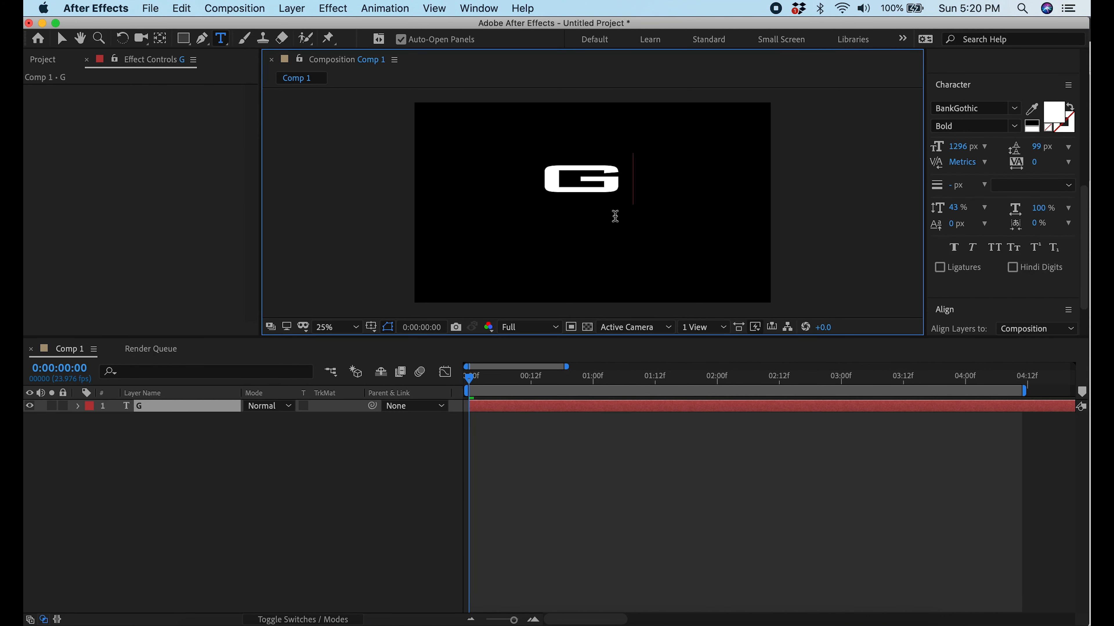
# Set the GLITCH text to 884 px size, 98 px leading, 71% vertical scale and 86% horizontal scale
pyautogui.press('super+a')
pyautogui.moveTo(961, 147); pyautogui.dragTo(658, 145)
pyautogui.moveTo(1039, 152); pyautogui.dragTo(1042, 152)
pyautogui.moveTo(959, 208); pyautogui.dragTo(981, 209)
pyautogui.moveTo(1046, 209); pyautogui.dragTo(1035, 209)
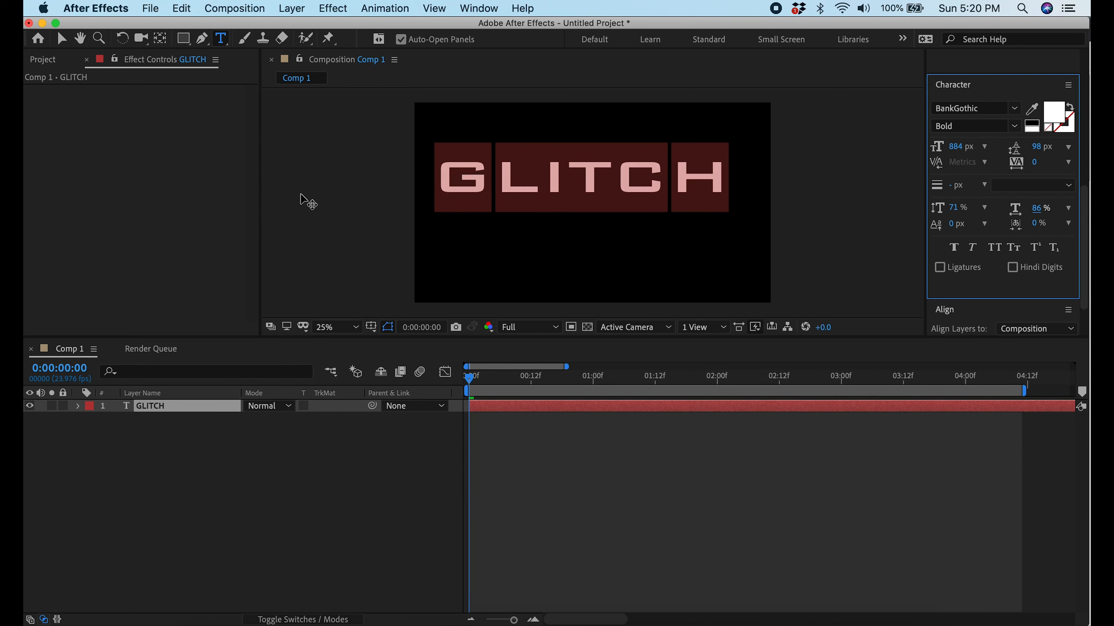
# Move the anchor point to the middle of the GLITCH text and center the layer horizontally in the composition
pyautogui.click(160, 39)
pyautogui.moveTo(581, 192); pyautogui.dragTo(581, 178)
pyautogui.scroll(-3, 1002, 215)
pyautogui.click(963, 289)
pyautogui.scroll(5, 1019, 171)
pyautogui.click(1014, 166)
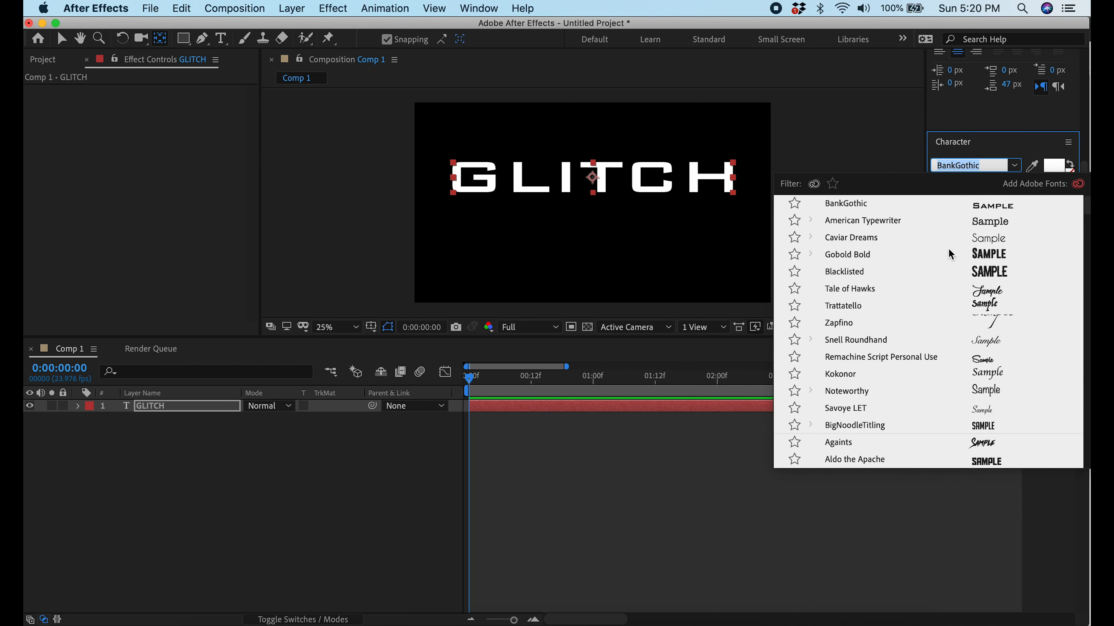
pyautogui.click(949, 220)
pyautogui.click(1014, 165)
pyautogui.scroll(10, 967, 203)
pyautogui.click(861, 222)
# Create a separate text layer reading Titling in American Typewriter Condensed Light below GLITCH
pyautogui.click(62, 39)
pyautogui.click(363, 174)
pyautogui.click(220, 38)
pyautogui.click(1015, 166)
pyautogui.click(942, 220)
pyautogui.click(600, 237)
pyautogui.write('Titling')
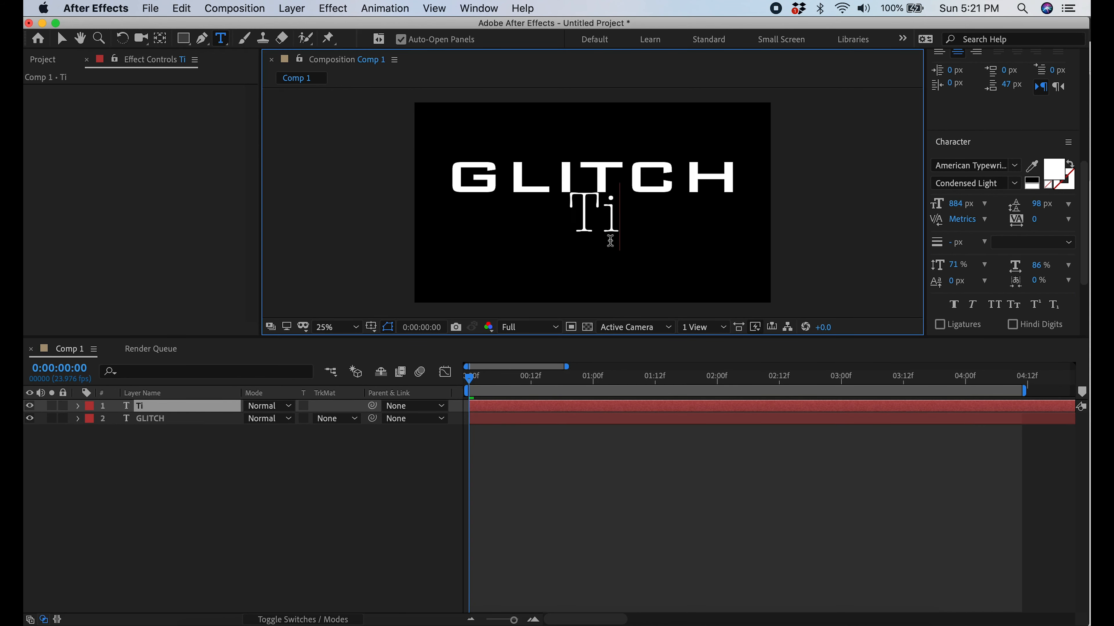
# Set the Titling text to 1296 px size, 35% vertical scale and 95% horizontal scale
pyautogui.moveTo(682, 227); pyautogui.dragTo(505, 222)
pyautogui.moveTo(955, 204); pyautogui.dragTo(1054, 249)
pyautogui.moveTo(953, 266); pyautogui.dragTo(926, 265)
pyautogui.moveTo(952, 207)
pyautogui.mouseDown()
pyautogui.moveTo(996, 208)
pyautogui.moveTo(958, 207)
pyautogui.mouseUp()
pyautogui.moveTo(1042, 266); pyautogui.dragTo(1047, 268)
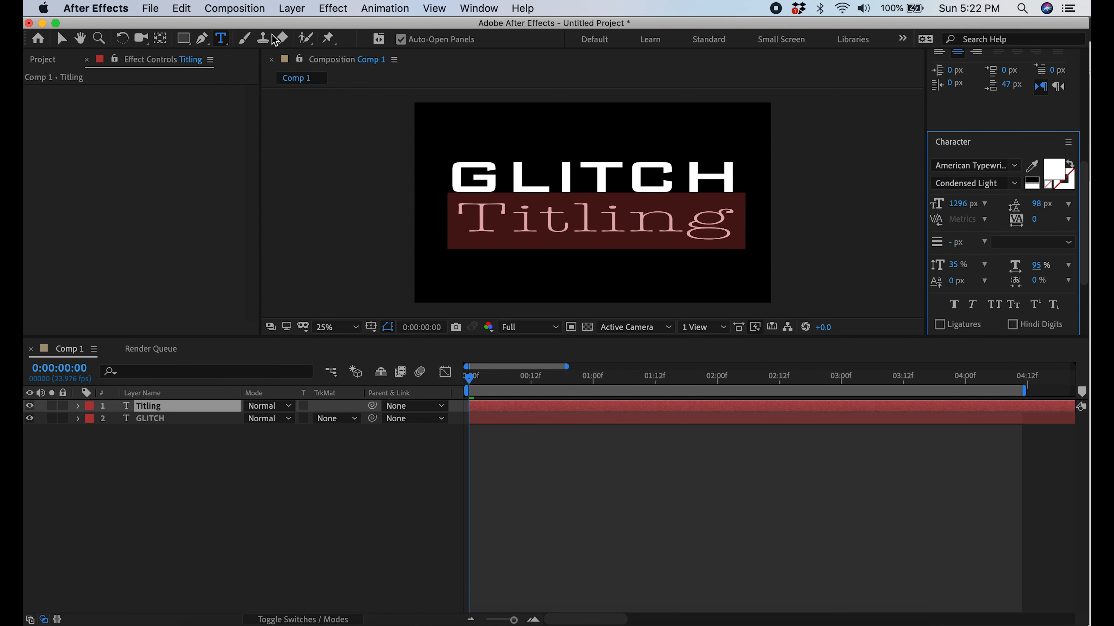
pyautogui.press('Escape')
# Draw a thin horizontal white rectangle across GLITCH and cut its shape layer to the first three frames
pyautogui.click(183, 38)
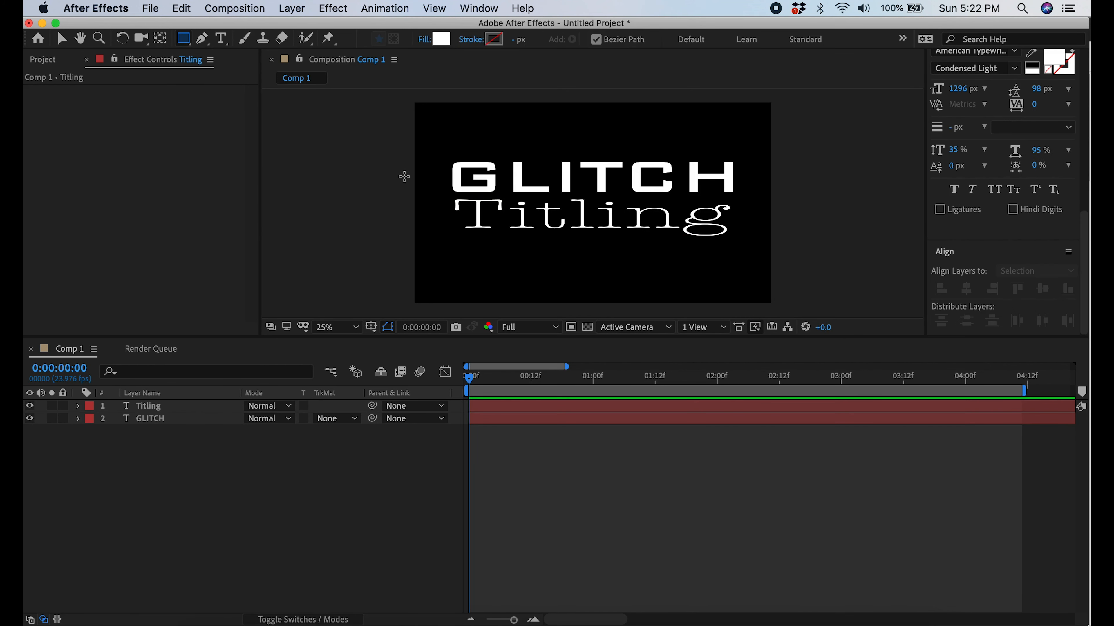
pyautogui.moveTo(436, 168)
pyautogui.mouseDown()
pyautogui.moveTo(767, 172)
pyautogui.moveTo(748, 170)
pyautogui.mouseUp()
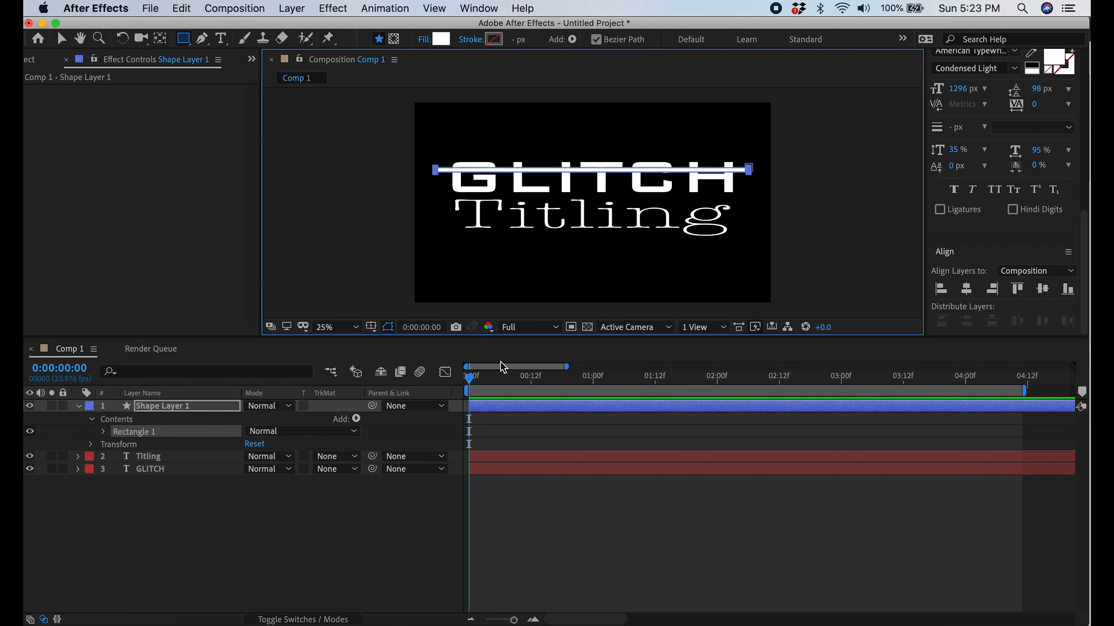
pyautogui.scroll(10, 1035, 152)
pyautogui.click(1019, 178)
pyautogui.click(1019, 178)
pyautogui.click(1018, 178)
pyautogui.click(182, 9)
pyautogui.click(206, 200)
pyautogui.press('Delete')
# Draw a thin bar over the G and a wide one over the I and T on a new shape layer running 0:00:00:03 to 0:00:00:06
pyautogui.moveTo(486, 244); pyautogui.dragTo(483, 154)
pyautogui.moveTo(569, 145); pyautogui.dragTo(607, 234)
pyautogui.moveTo(469, 406); pyautogui.dragTo(485, 405)
pyautogui.click(1019, 179)
pyautogui.click(1018, 179)
pyautogui.click(1019, 179)
pyautogui.click(181, 9)
pyautogui.click(207, 199)
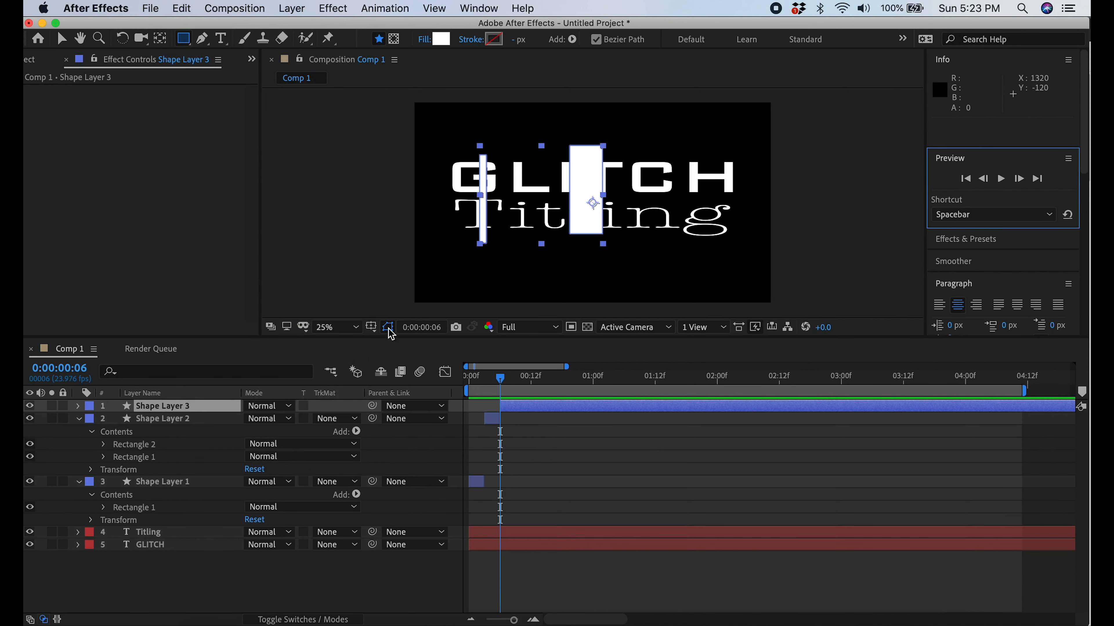
pyautogui.click(197, 406)
pyautogui.press('Delete')
# Draw a thin horizontal bar across Titling on a new shape layer running from 0:00:00:06 to 0:00:00:09
pyautogui.moveTo(452, 216); pyautogui.dragTo(733, 221)
pyautogui.moveTo(469, 405); pyautogui.dragTo(500, 405)
pyautogui.click(1019, 179)
pyautogui.click(1018, 179)
pyautogui.click(1019, 179)
pyautogui.click(181, 8)
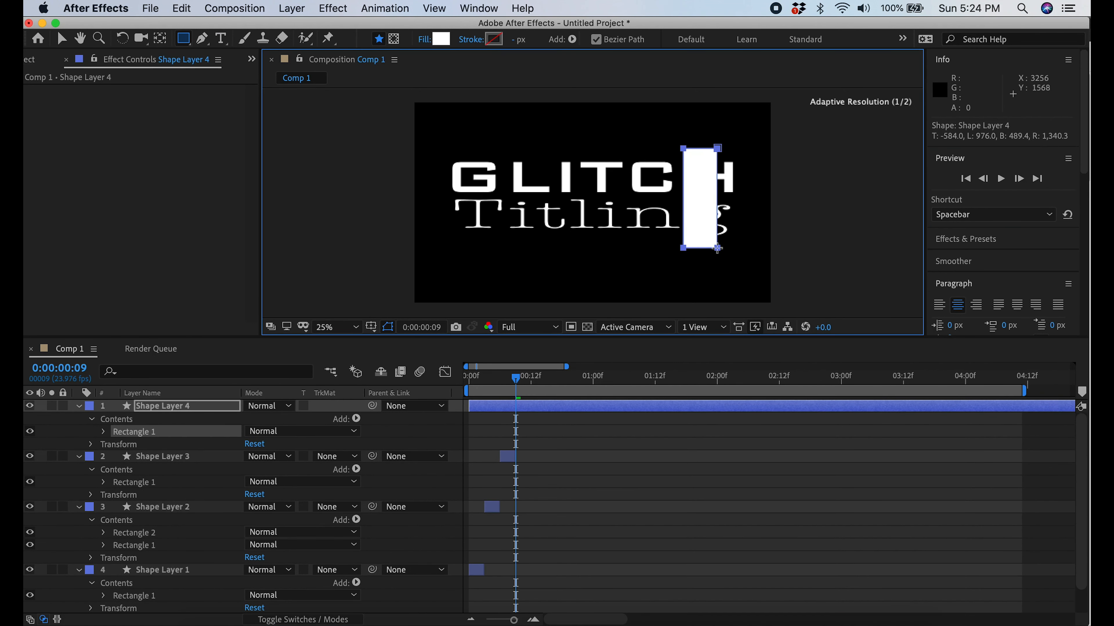
# Draw a thin vertical bar through the T and a wide one over the H on a new shape layer running 0:00:00:09 to 0:00:00:12
pyautogui.moveTo(606, 138); pyautogui.dragTo(616, 241)
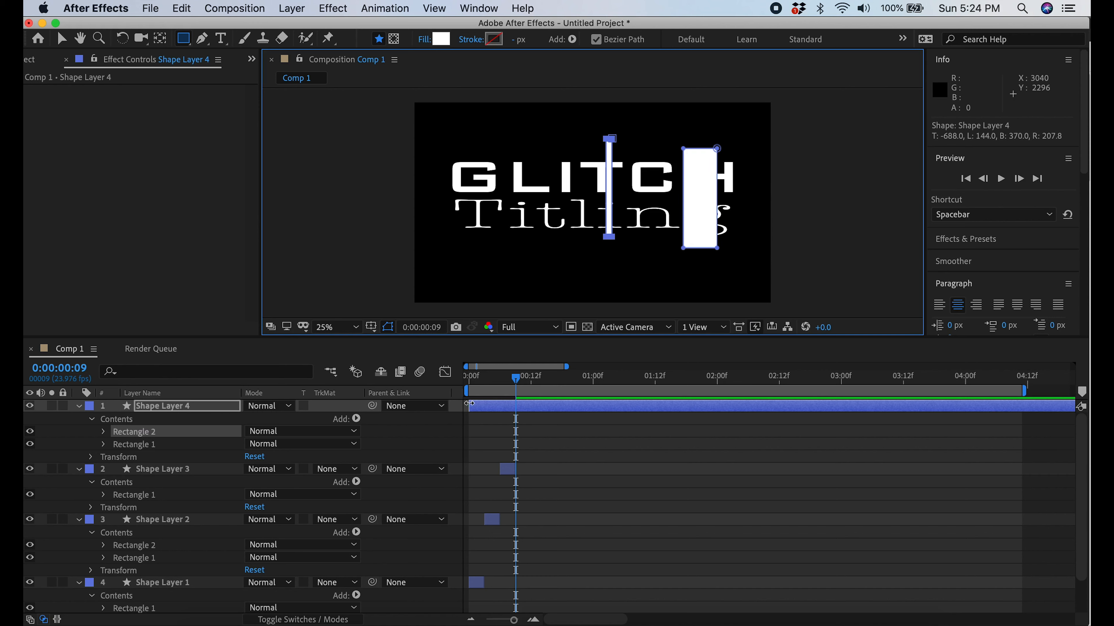
pyautogui.moveTo(469, 407); pyautogui.dragTo(516, 407)
pyautogui.tripleClick(1018, 179)
pyautogui.click(181, 9)
pyautogui.click(224, 197)
pyautogui.press('Delete')
# Draw a thick horizontal bar across GLITCH's top and a thin one across Titling on a new shape layer running 0:00:00:12 to 0:00:00:15
pyautogui.moveTo(442, 159); pyautogui.dragTo(738, 173)
pyautogui.moveTo(449, 216); pyautogui.dragTo(737, 222)
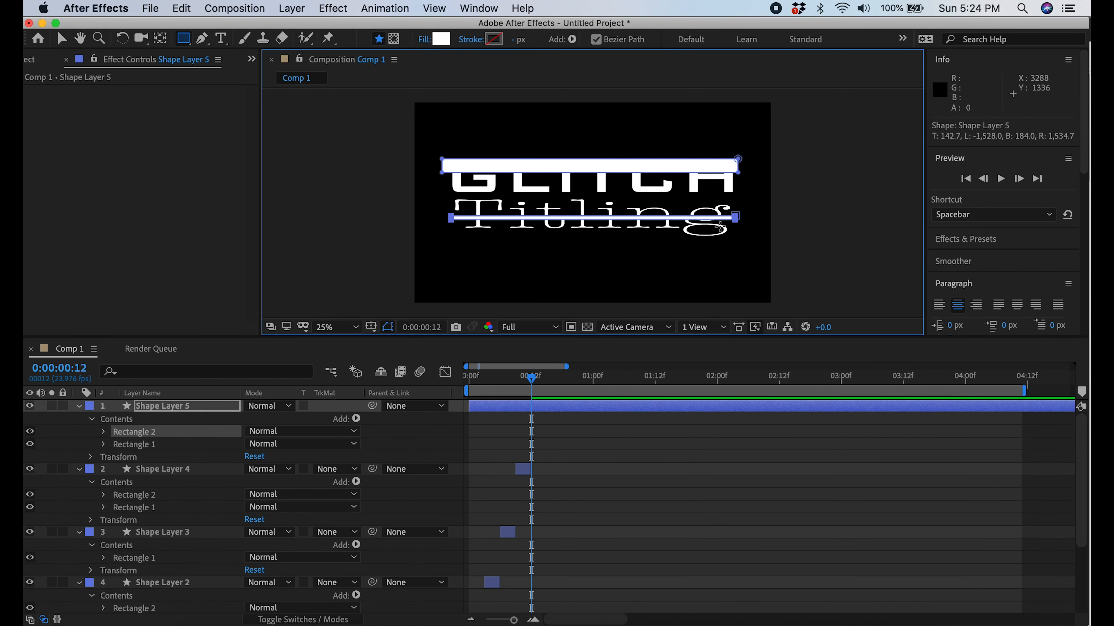
pyautogui.moveTo(469, 407); pyautogui.dragTo(531, 406)
pyautogui.doubleClick(1018, 178)
pyautogui.click(1019, 179)
pyautogui.click(181, 8)
pyautogui.click(224, 197)
pyautogui.press('Delete')
# Draw vertical bars over the right sides of the G and C on a new shape layer running 0:00:00:15 to 0:00:00:18
pyautogui.moveTo(485, 153); pyautogui.dragTo(500, 235)
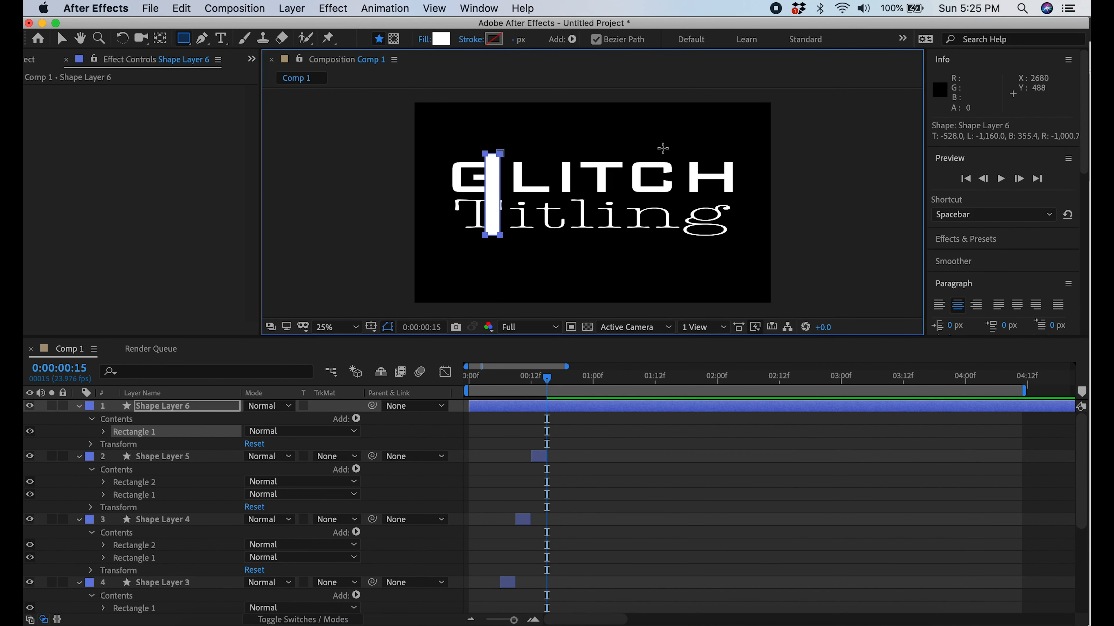
pyautogui.moveTo(662, 148); pyautogui.dragTo(670, 238)
pyautogui.moveTo(470, 406); pyautogui.dragTo(547, 406)
pyautogui.tripleClick(1019, 179)
pyautogui.click(181, 9)
pyautogui.click(224, 196)
pyautogui.press('Delete')
# Draw blocks over the G's top, the I, and the area between both words on a new shape layer running 0:00:00:18 to 0:00:00:21
pyautogui.moveTo(447, 153); pyautogui.dragTo(502, 176)
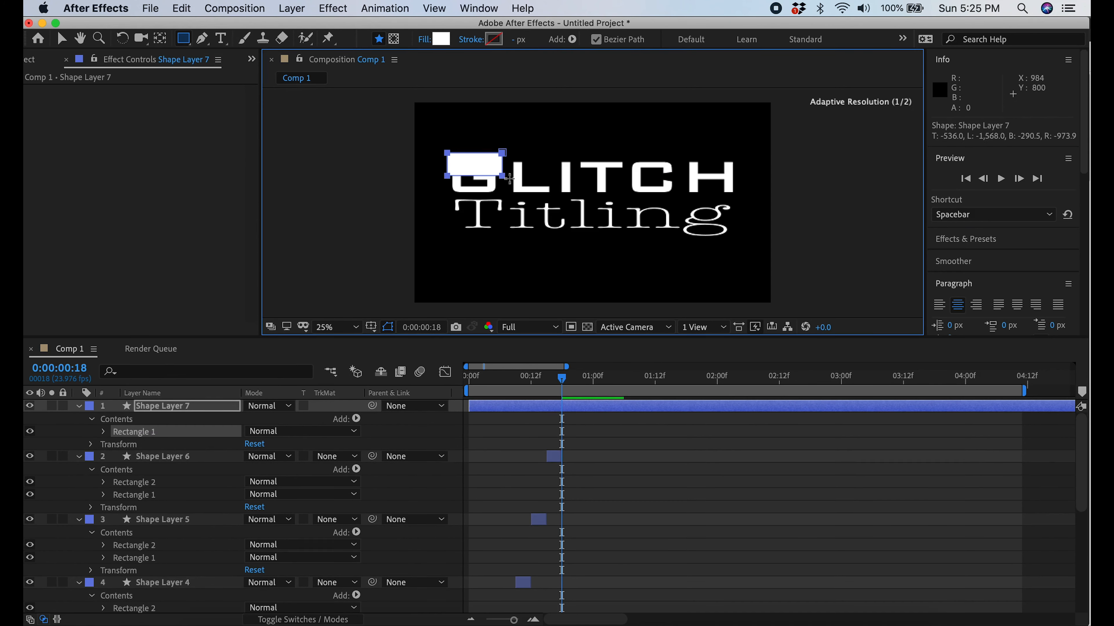
pyautogui.moveTo(563, 152); pyautogui.dragTo(584, 231)
pyautogui.moveTo(602, 183); pyautogui.dragTo(742, 214)
pyautogui.moveTo(469, 406); pyautogui.dragTo(562, 406)
pyautogui.tripleClick(1019, 178)
pyautogui.click(181, 8)
pyautogui.click(224, 196)
pyautogui.press('Delete')
# Draw horizontal bars along GLITCH's lower edge and across Titling on a new shape layer running 0:00:00:21 to 0:00:01:00
pyautogui.moveTo(444, 184); pyautogui.dragTo(736, 193)
pyautogui.moveTo(445, 218); pyautogui.dragTo(737, 221)
pyautogui.moveTo(469, 406); pyautogui.dragTo(578, 406)
pyautogui.tripleClick(1018, 179)
pyautogui.click(181, 8)
pyautogui.click(223, 197)
pyautogui.press('Delete')
# Draw thin vertical bars through the T and the G's left edge on a new shape layer running 0:00:01:00 to 0:00:01:03
pyautogui.moveTo(591, 150); pyautogui.dragTo(598, 237)
pyautogui.moveTo(450, 153); pyautogui.dragTo(459, 236)
pyautogui.moveTo(470, 407); pyautogui.dragTo(593, 407)
pyautogui.tripleClick(1018, 179)
pyautogui.click(181, 8)
pyautogui.click(225, 199)
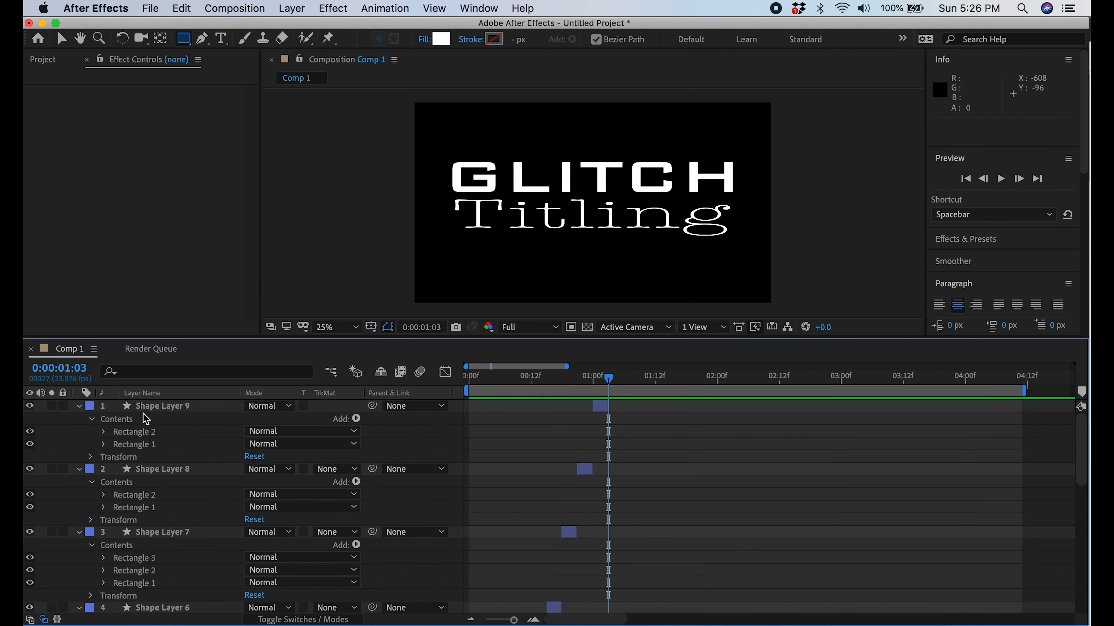
# Collapse the properties of all nine shape layers in the timeline
pyautogui.click(79, 406)
pyautogui.click(78, 419)
pyautogui.click(77, 431)
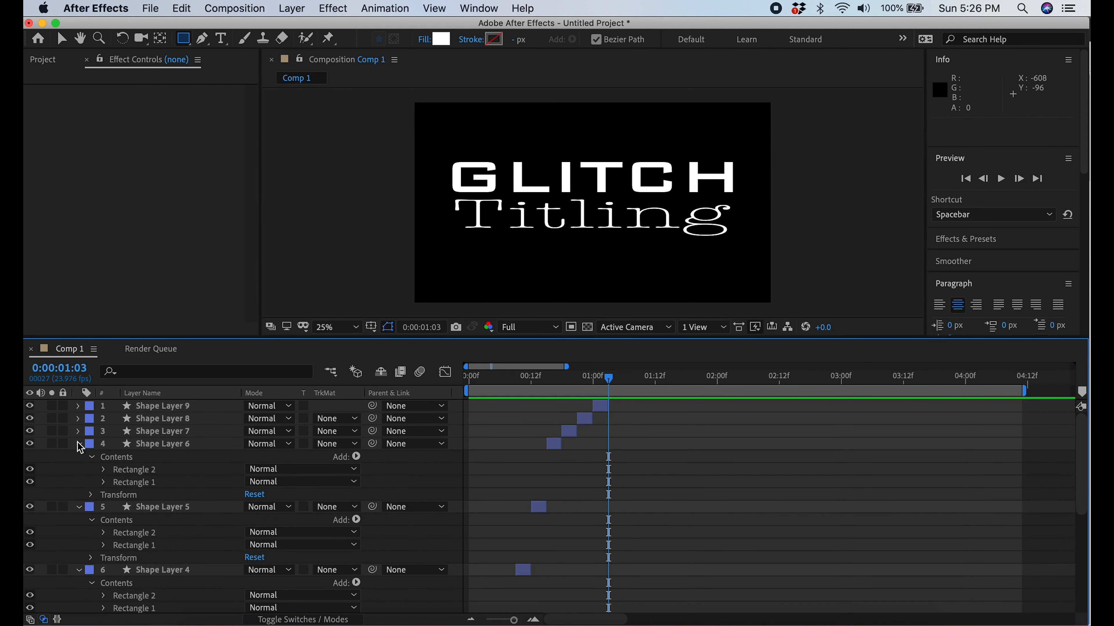
pyautogui.click(78, 444)
pyautogui.click(79, 457)
pyautogui.click(79, 469)
pyautogui.click(79, 482)
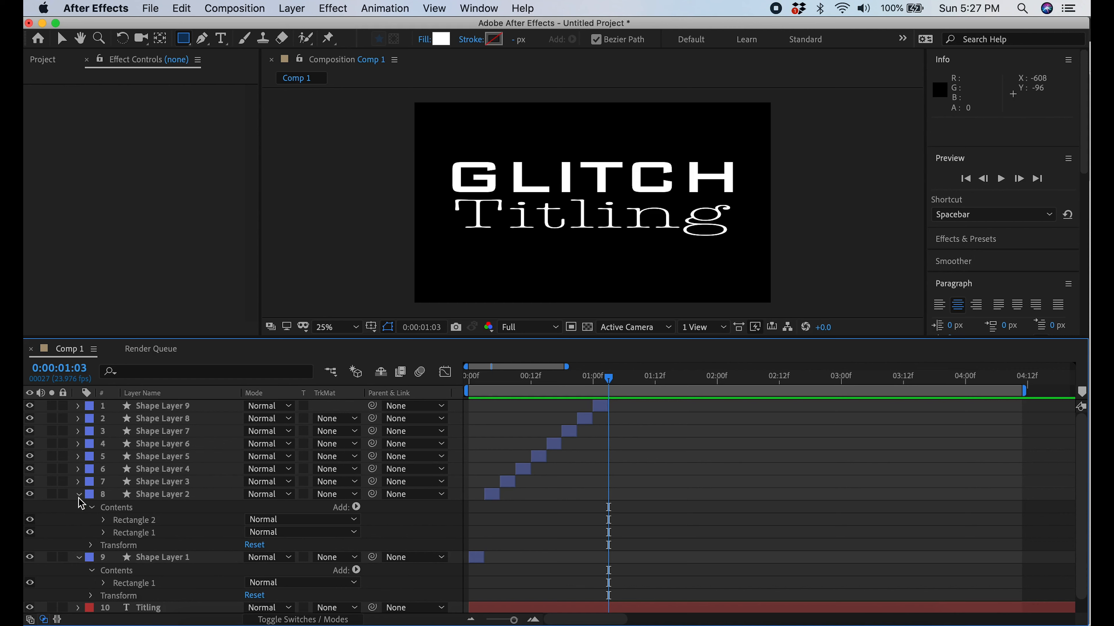
pyautogui.click(79, 495)
pyautogui.click(79, 507)
# Duplicate all nine shape layers, group the copies above the originals, and shift them to start at 0:00:01:03
pyautogui.click(138, 507)
pyautogui.keyDown('shift'); pyautogui.click(178, 408); pyautogui.keyUp('shift')
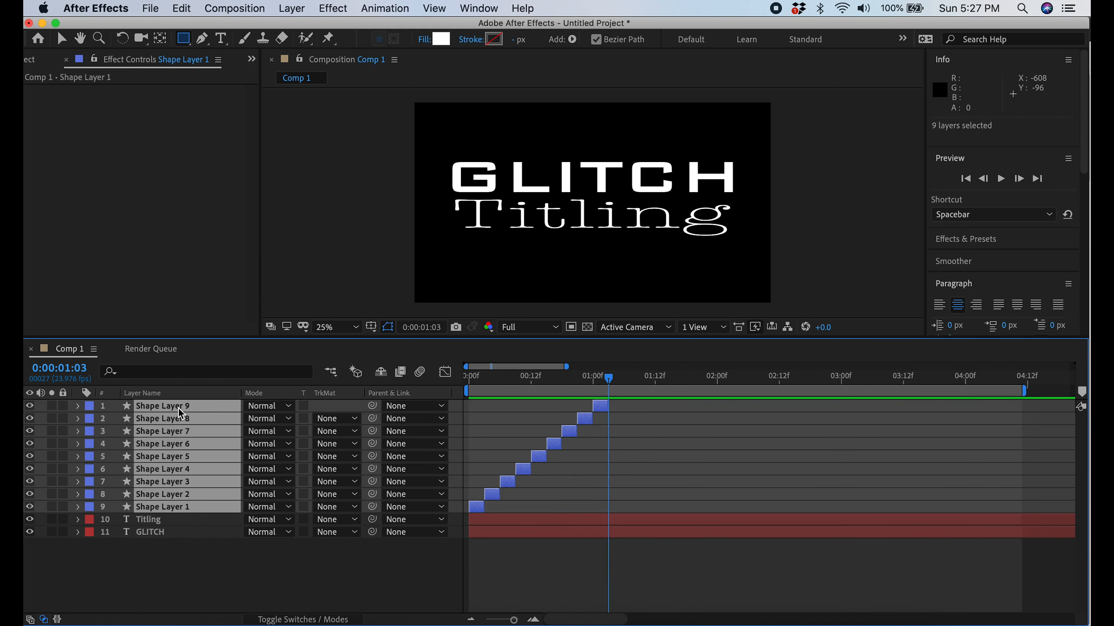
pyautogui.press('super+d')
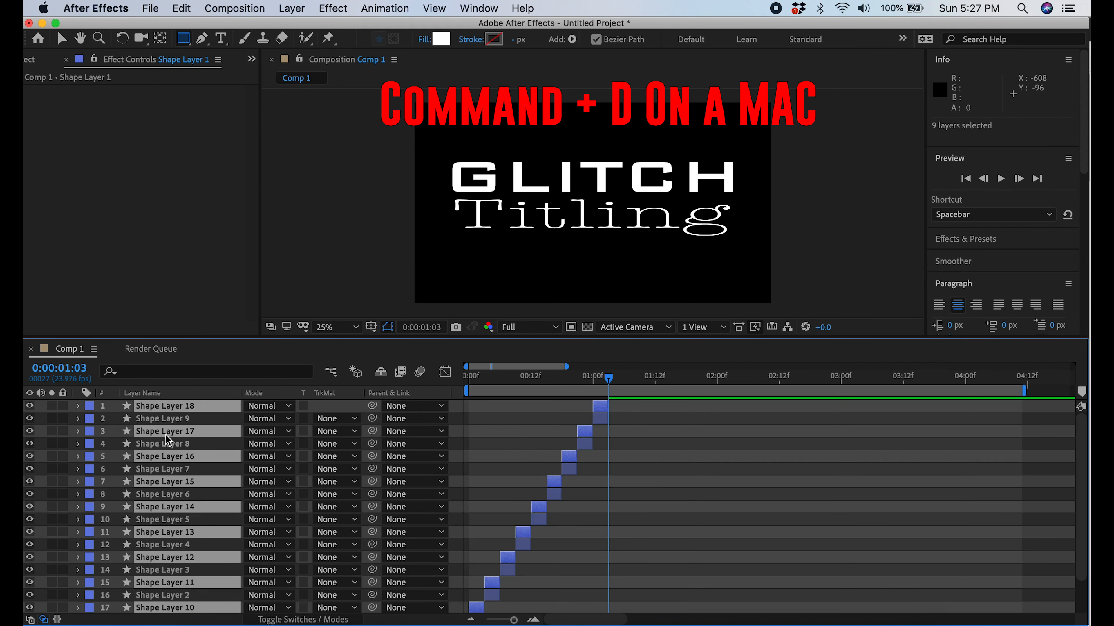
pyautogui.scroll(-3, 196, 590)
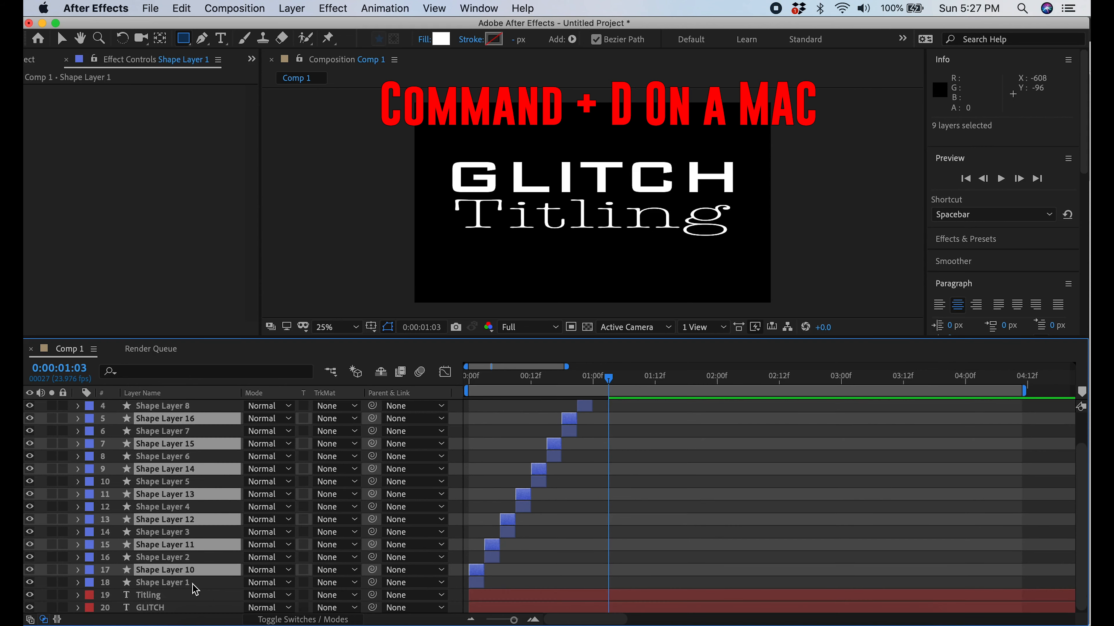
pyautogui.moveTo(193, 573); pyautogui.dragTo(188, 419)
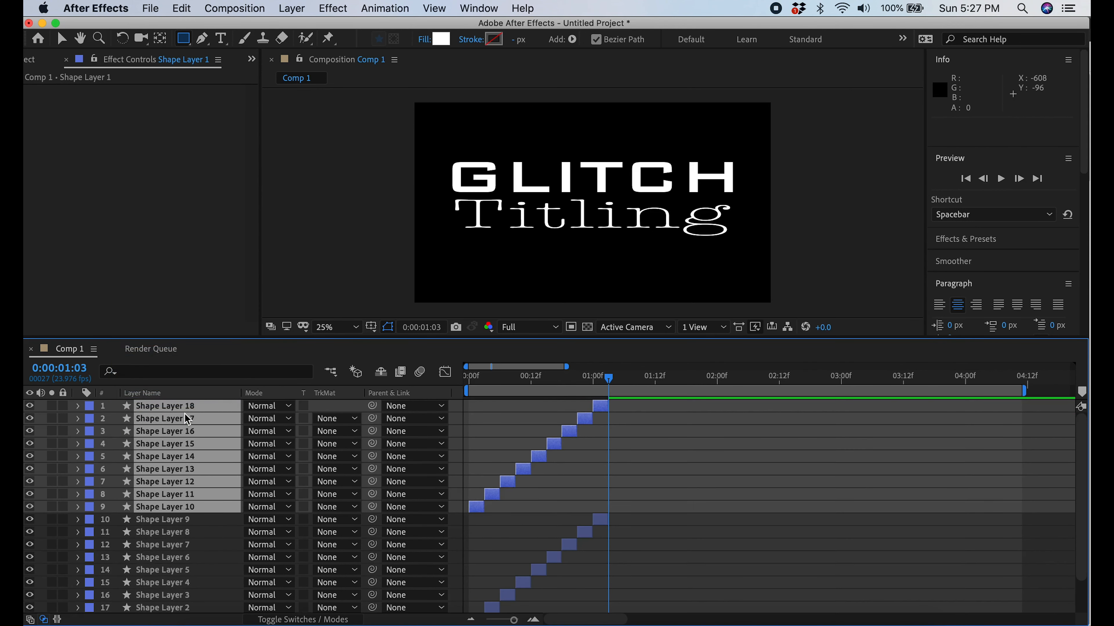
pyautogui.moveTo(481, 510); pyautogui.dragTo(619, 523)
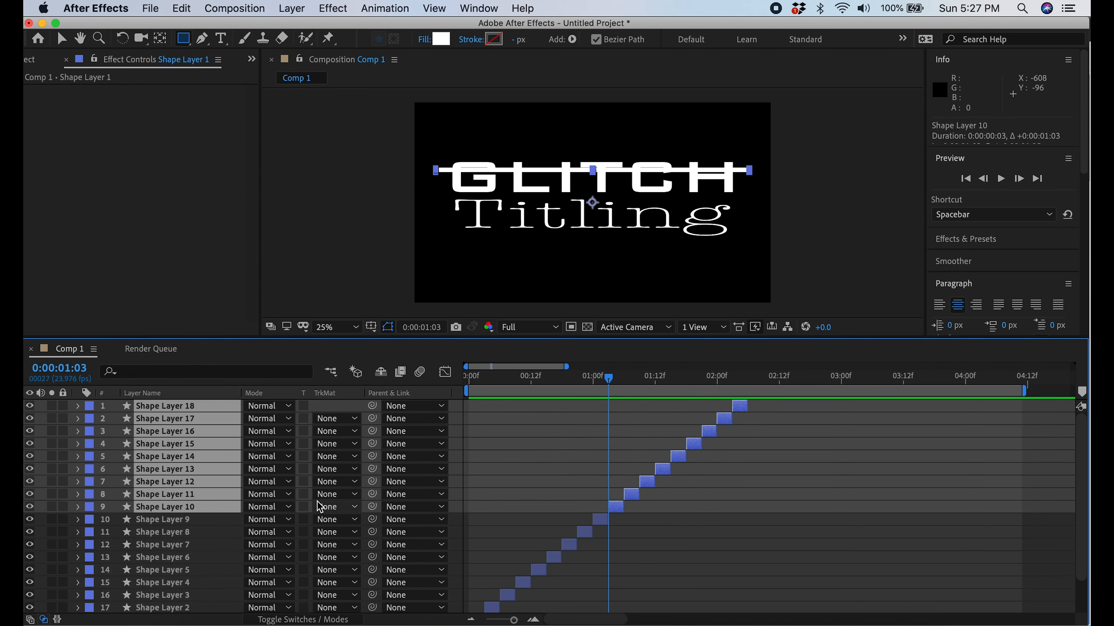
# Duplicate the nine-layer sequence two more times, stacking each set on top and placing it directly after the previous set in time
pyautogui.press('super+d')
pyautogui.moveTo(212, 570); pyautogui.dragTo(210, 410)
pyautogui.moveTo(618, 509); pyautogui.dragTo(759, 517)
pyautogui.press('super+d')
pyautogui.moveTo(212, 569); pyautogui.dragTo(211, 410)
pyautogui.moveTo(758, 508); pyautogui.dragTo(895, 519)
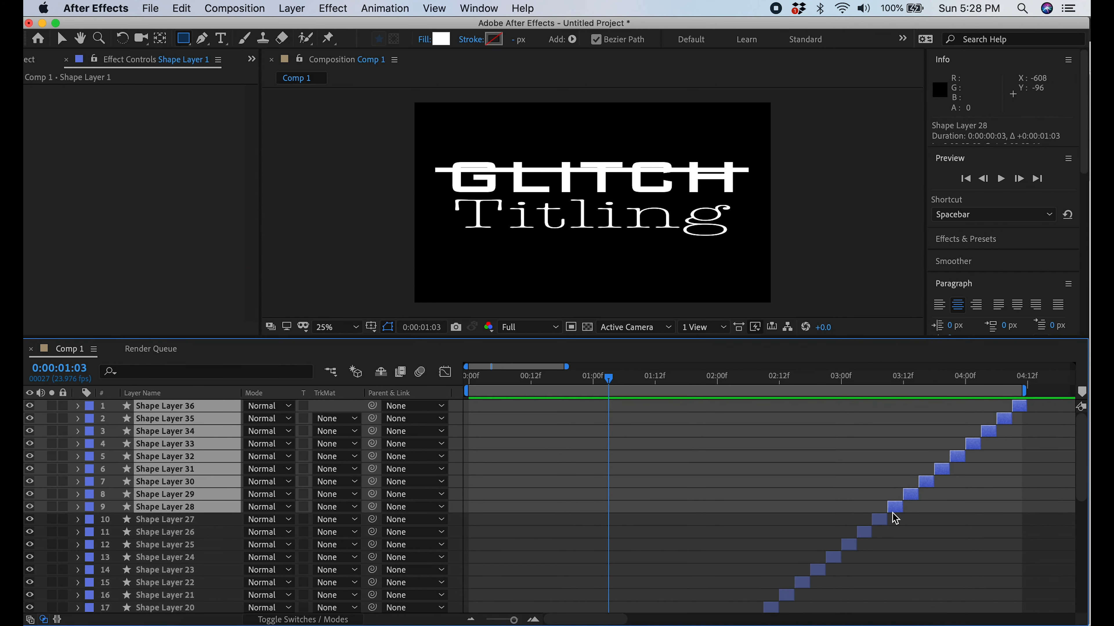
# Pre-compose all 36 shape layers into a new composition named Map, moving all attributes into it
pyautogui.scroll(-10, 209, 543)
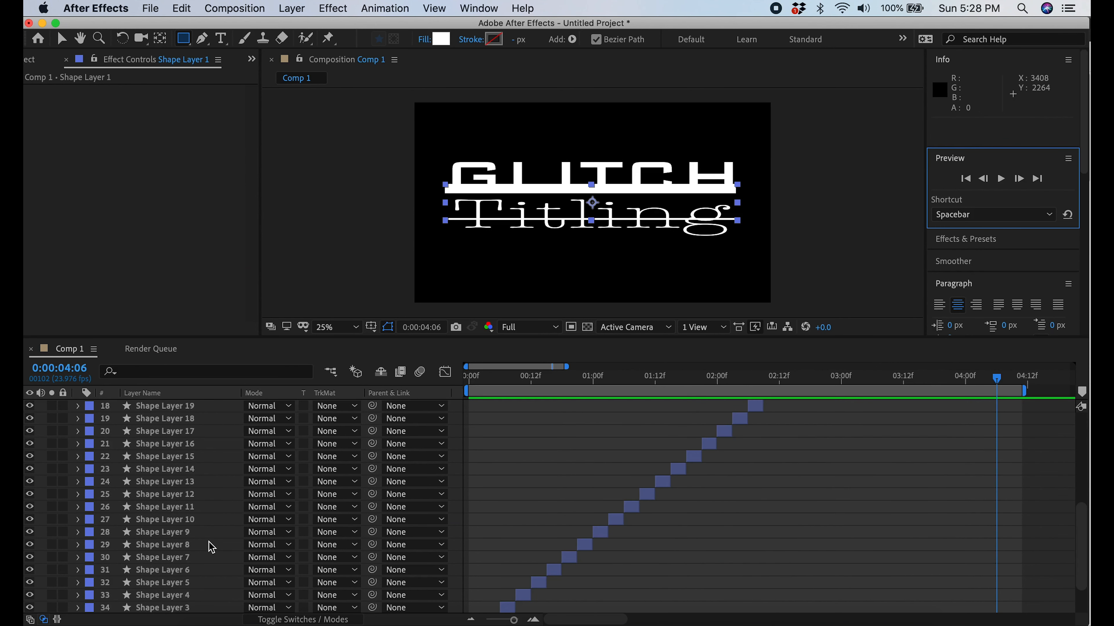
pyautogui.keyDown('shift'); pyautogui.click(167, 582); pyautogui.keyUp('shift')
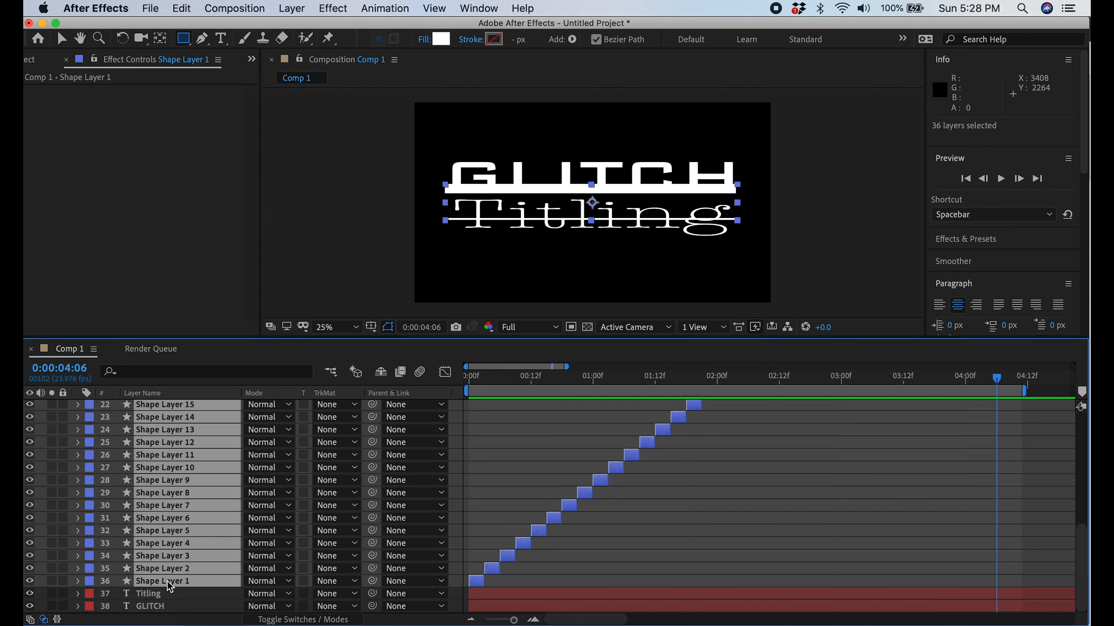
pyautogui.rightClick(174, 493)
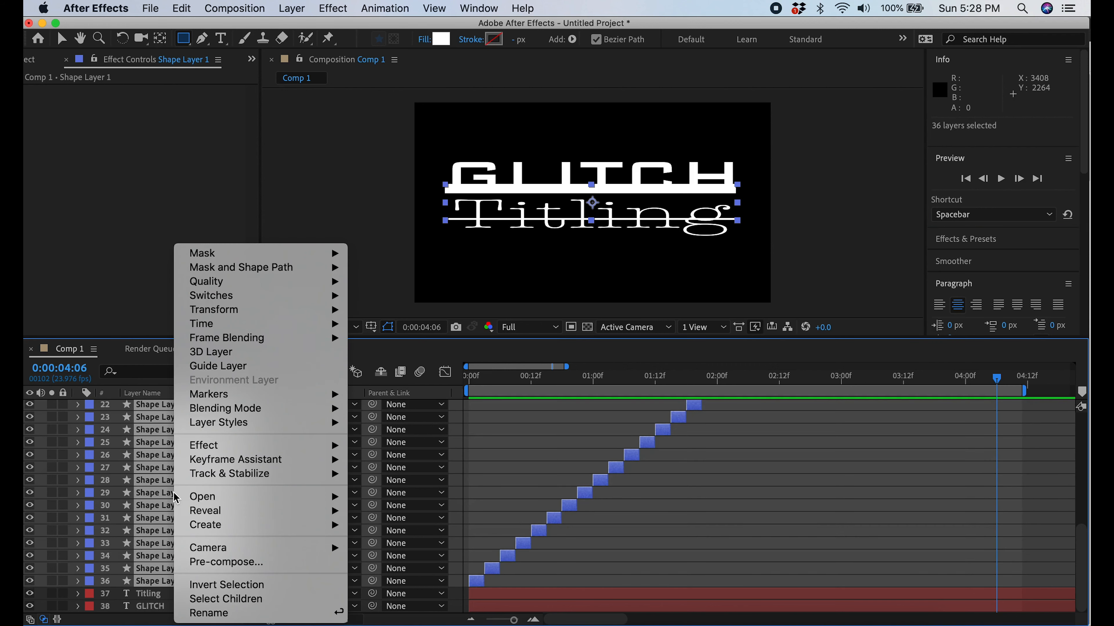
pyautogui.click(244, 563)
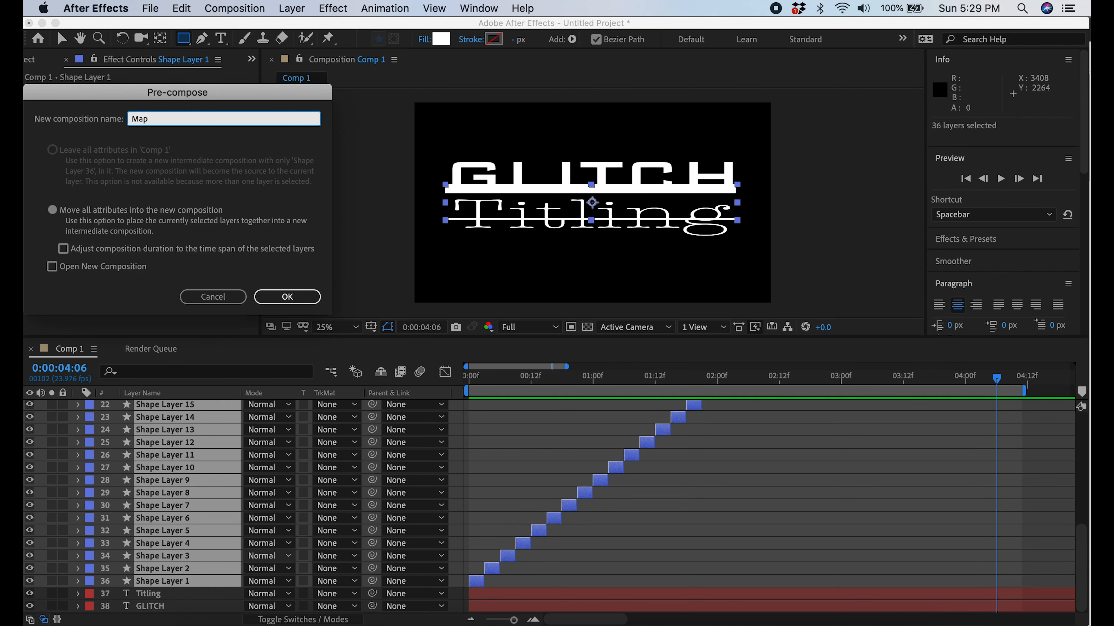
pyautogui.click(288, 296)
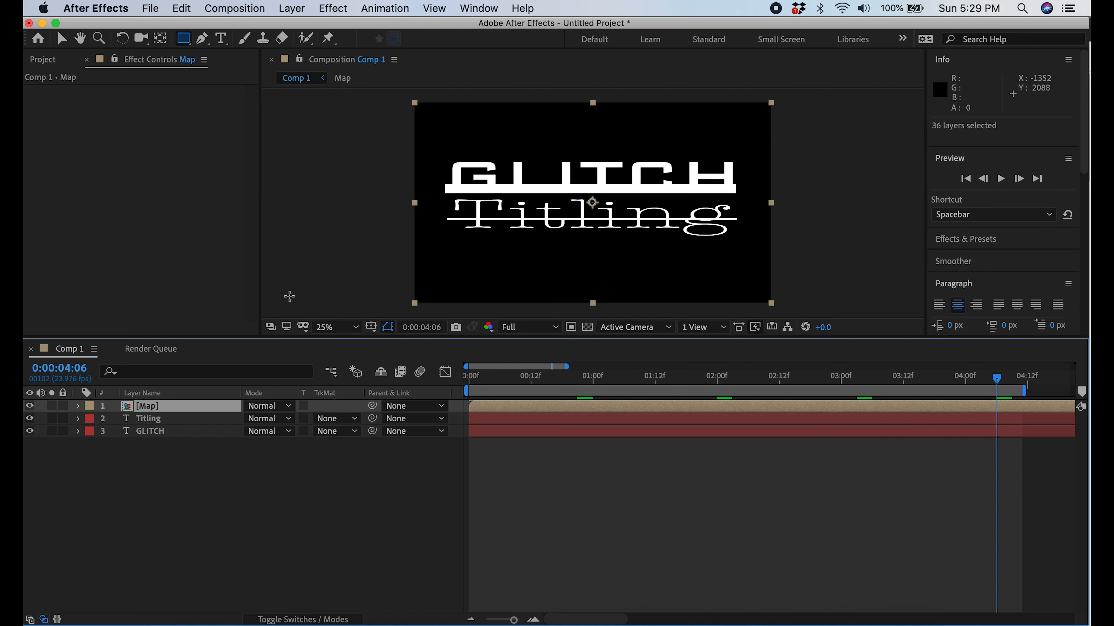
# Add an adjustment layer above Map and apply the Displacement Map effect to it
pyautogui.rightClick(180, 453)
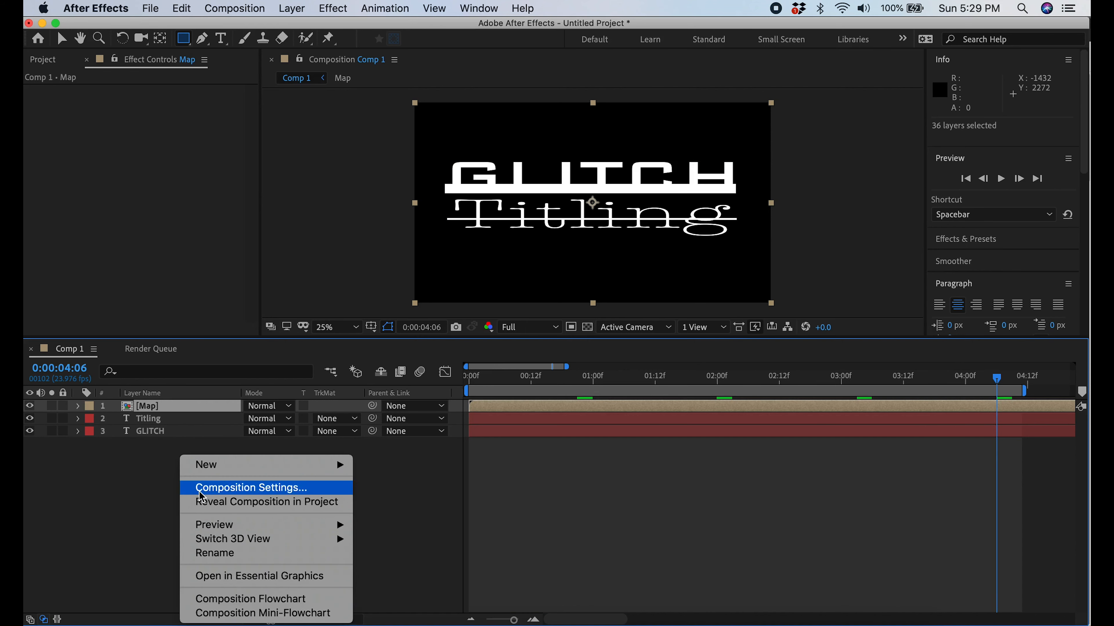
pyautogui.moveTo(226, 465)
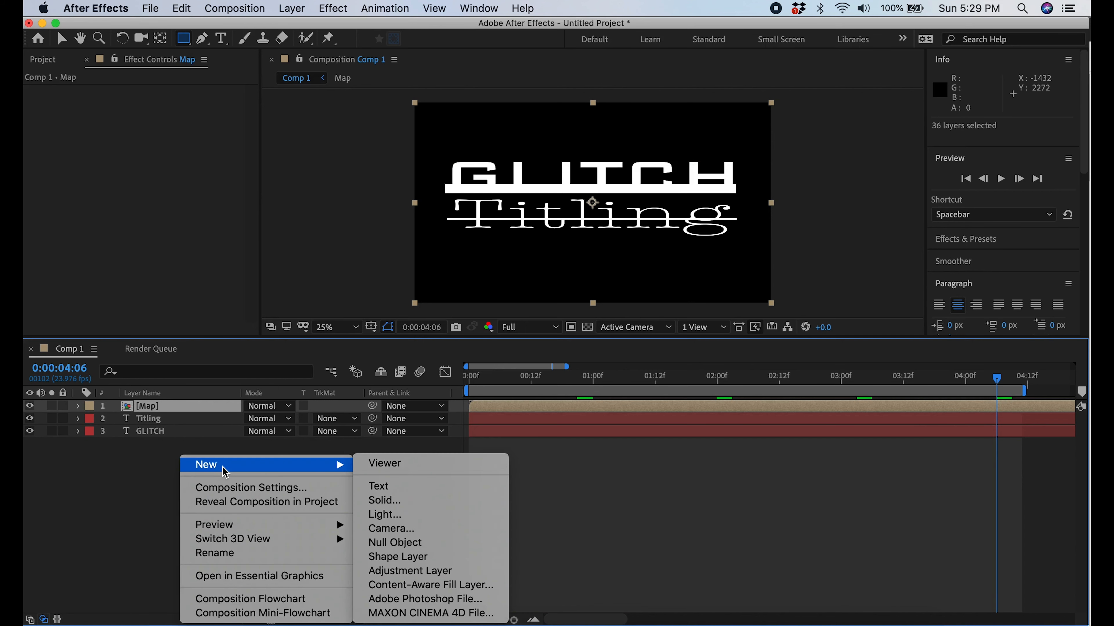
pyautogui.click(414, 571)
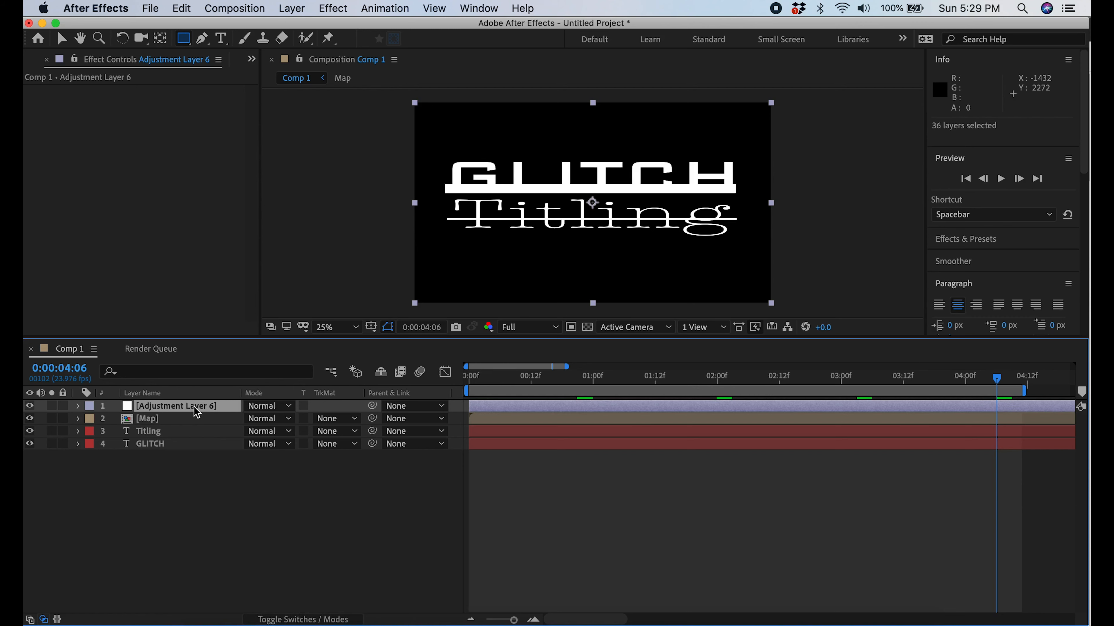
pyautogui.rightClick(193, 408)
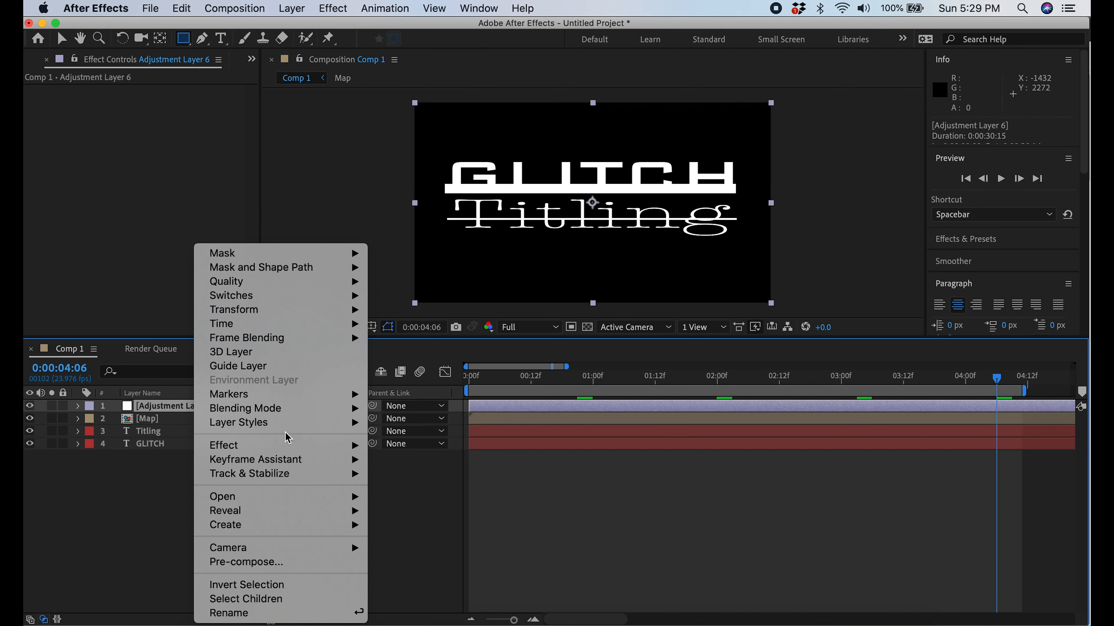
pyautogui.moveTo(293, 446)
pyautogui.moveTo(464, 237)
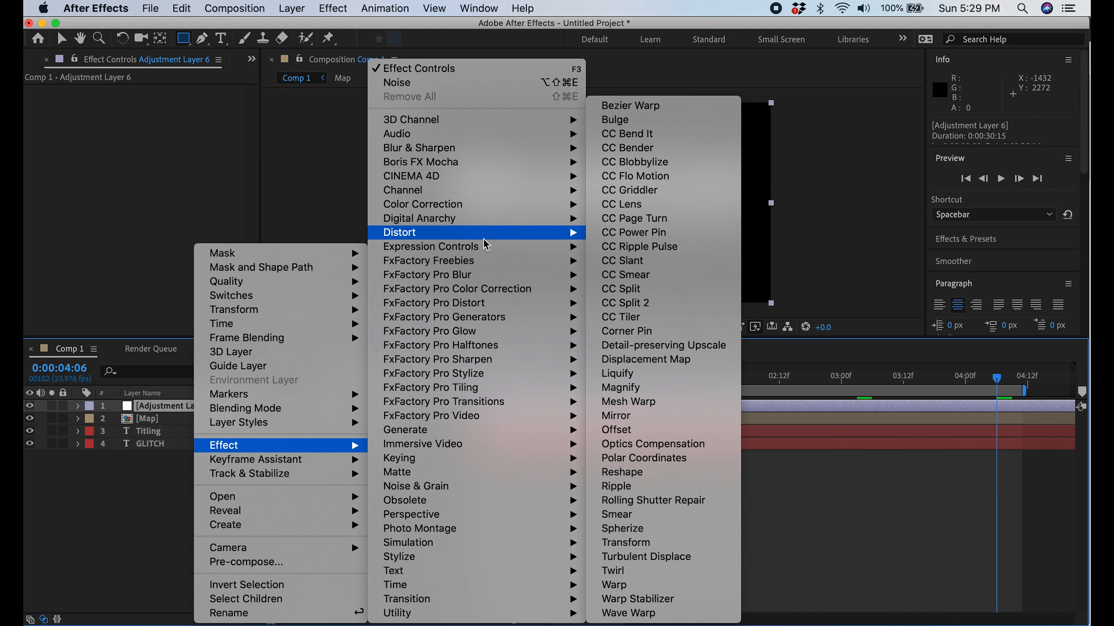
pyautogui.click(673, 360)
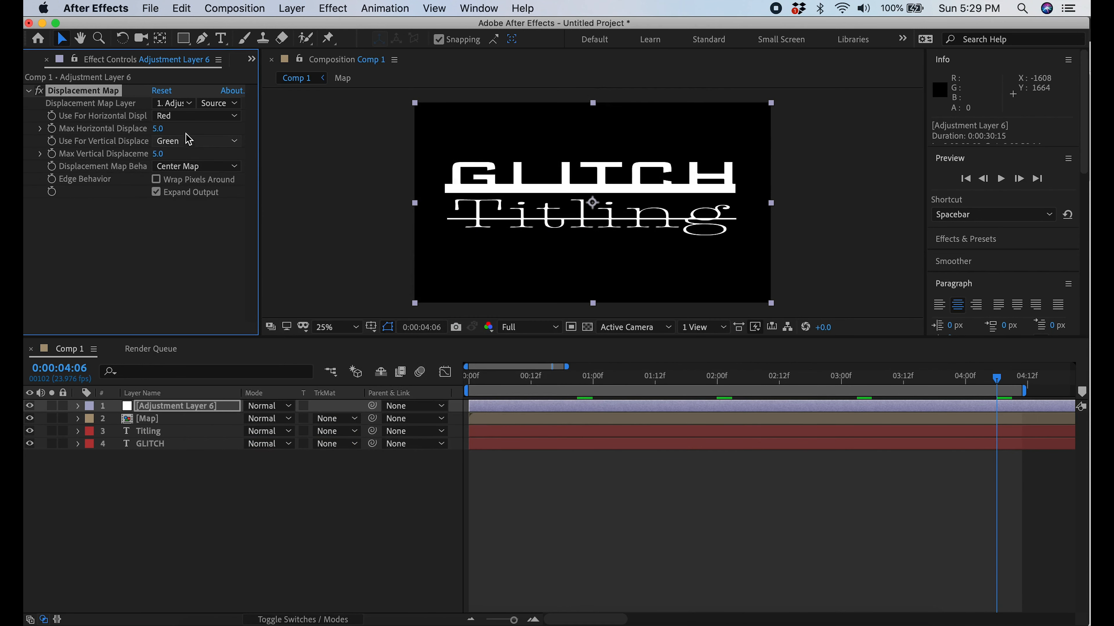
# Use Map as the displacement map layer with maximum displacement 21 horizontal and 19 vertical, hide the Map layer, and preview the glitch
pyautogui.click(188, 103)
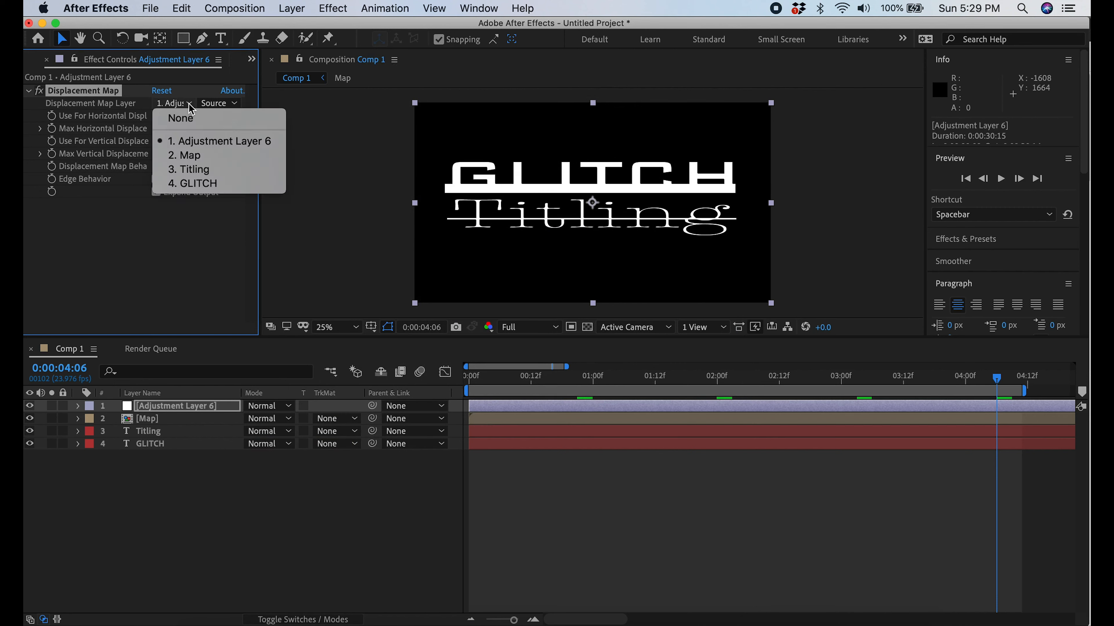
pyautogui.click(184, 155)
pyautogui.moveTo(160, 131); pyautogui.dragTo(173, 132)
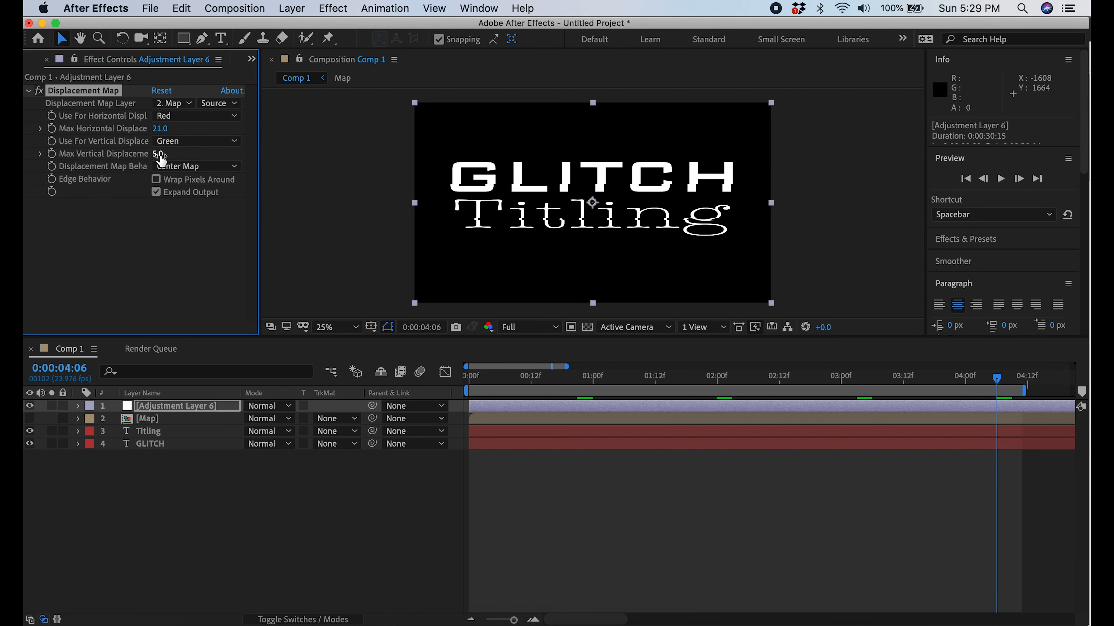
pyautogui.moveTo(166, 154); pyautogui.dragTo(168, 154)
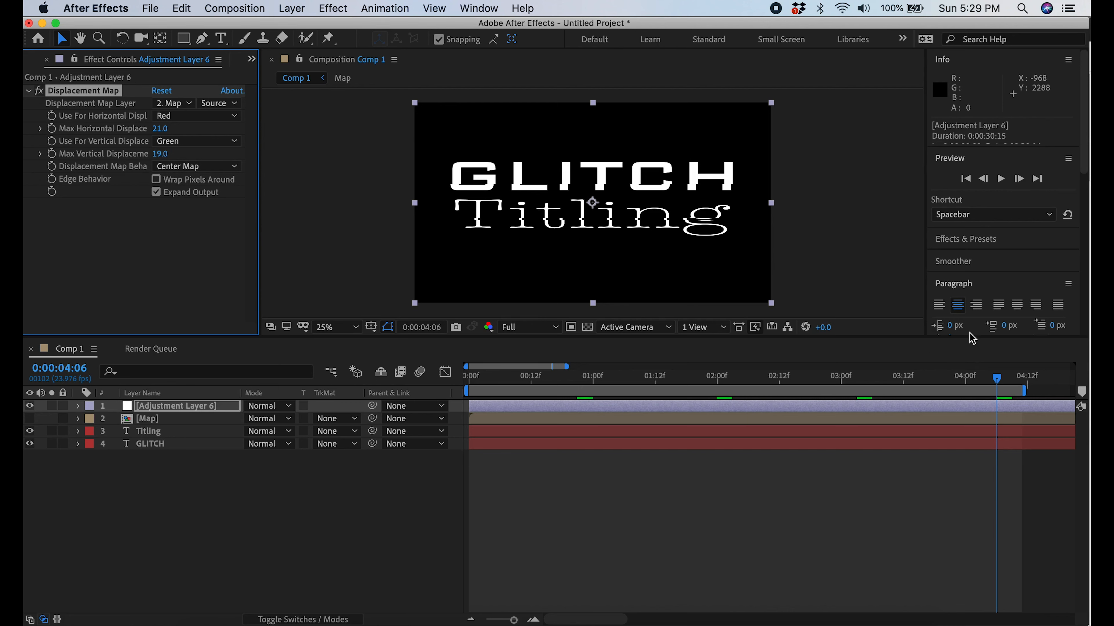
pyautogui.click(1001, 180)
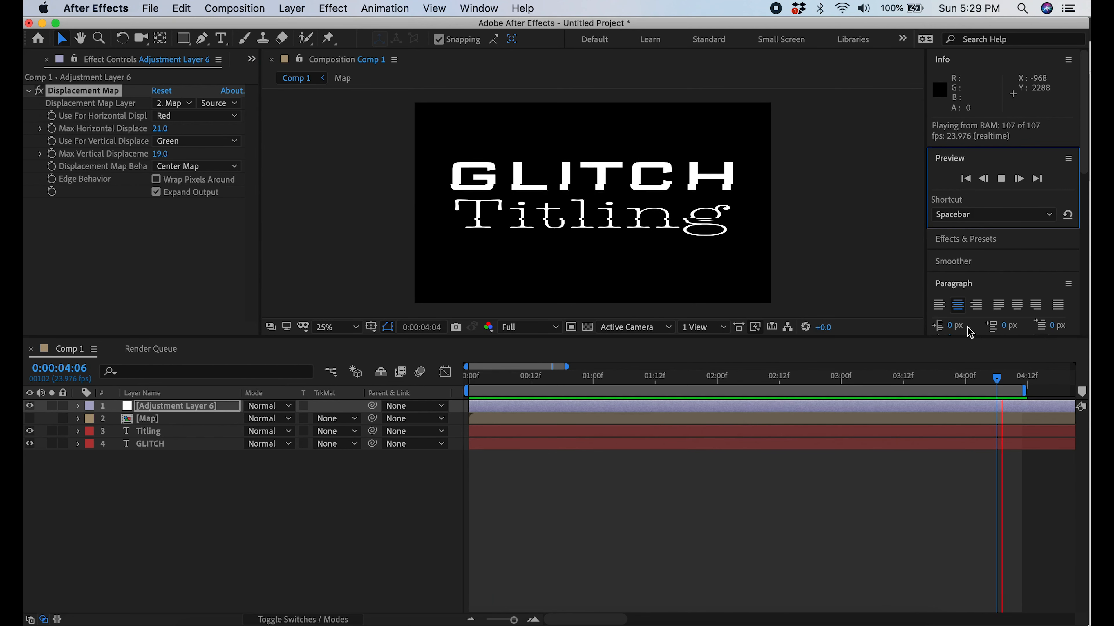
pyautogui.click(1000, 179)
# From 0:00:00:00, draw thin accent bars on short shape layers under CH and under the left and right parts of Titling
pyautogui.moveTo(734, 383); pyautogui.dragTo(470, 414)
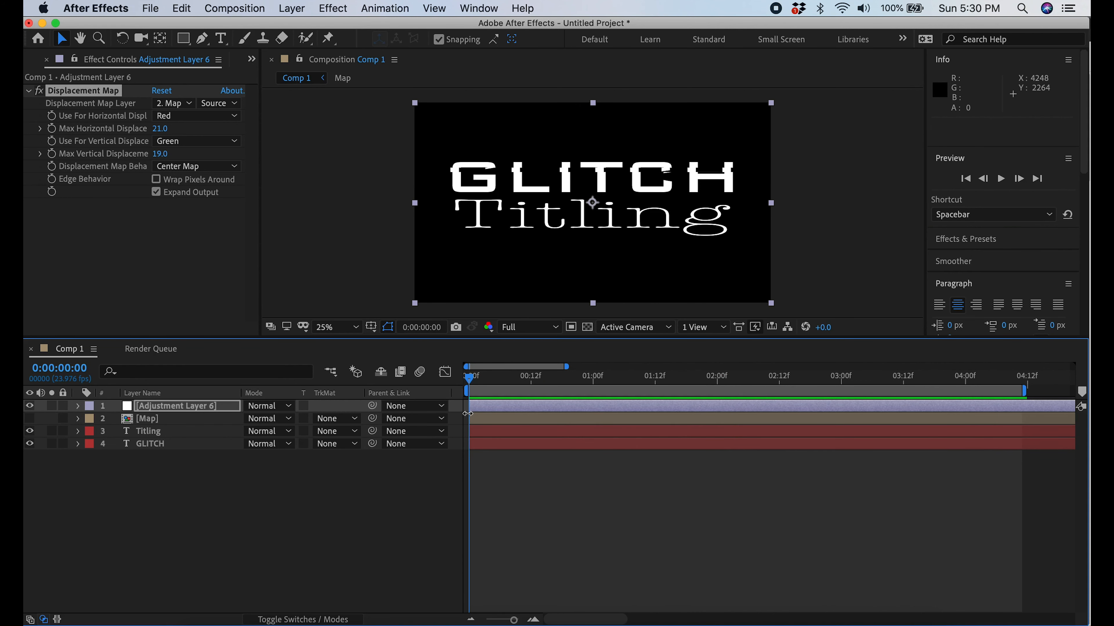
pyautogui.press('q')
pyautogui.moveTo(626, 191); pyautogui.dragTo(742, 194)
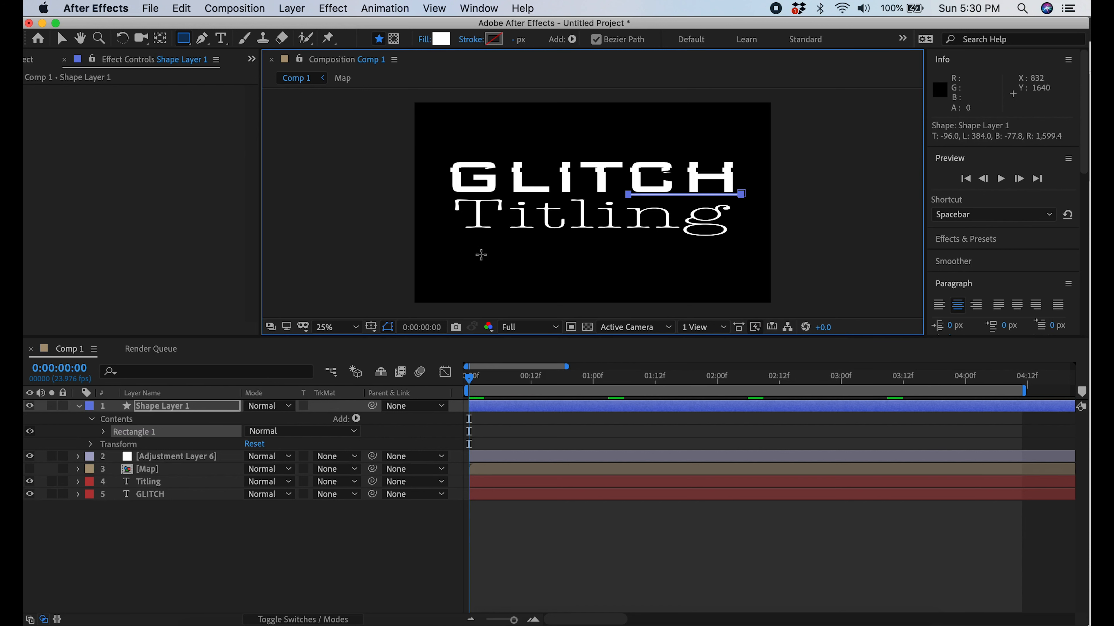
pyautogui.moveTo(460, 230); pyautogui.dragTo(592, 232)
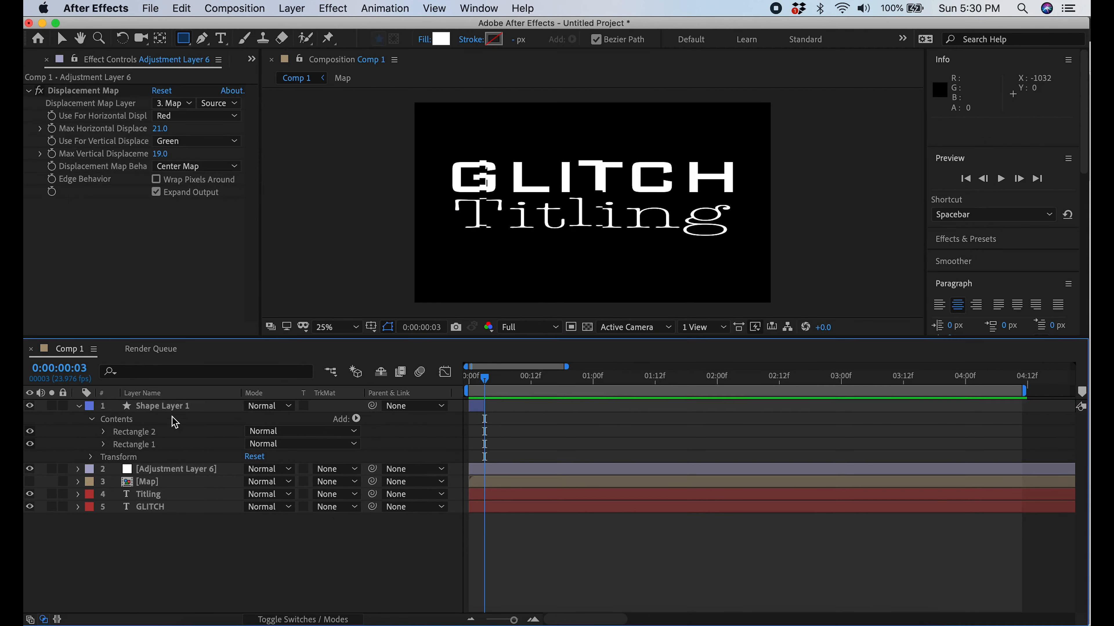
pyautogui.moveTo(588, 232); pyautogui.dragTo(740, 228)
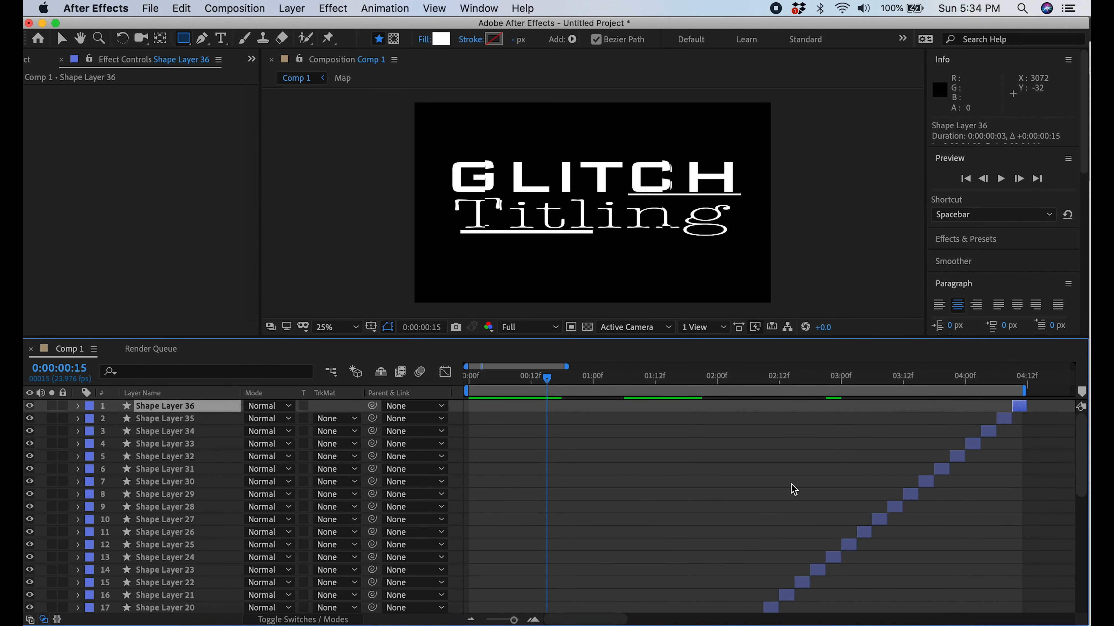
# Pre-compose all 36 accent shape layers into a new composition named Accent
pyautogui.scroll(-10, 191, 528)
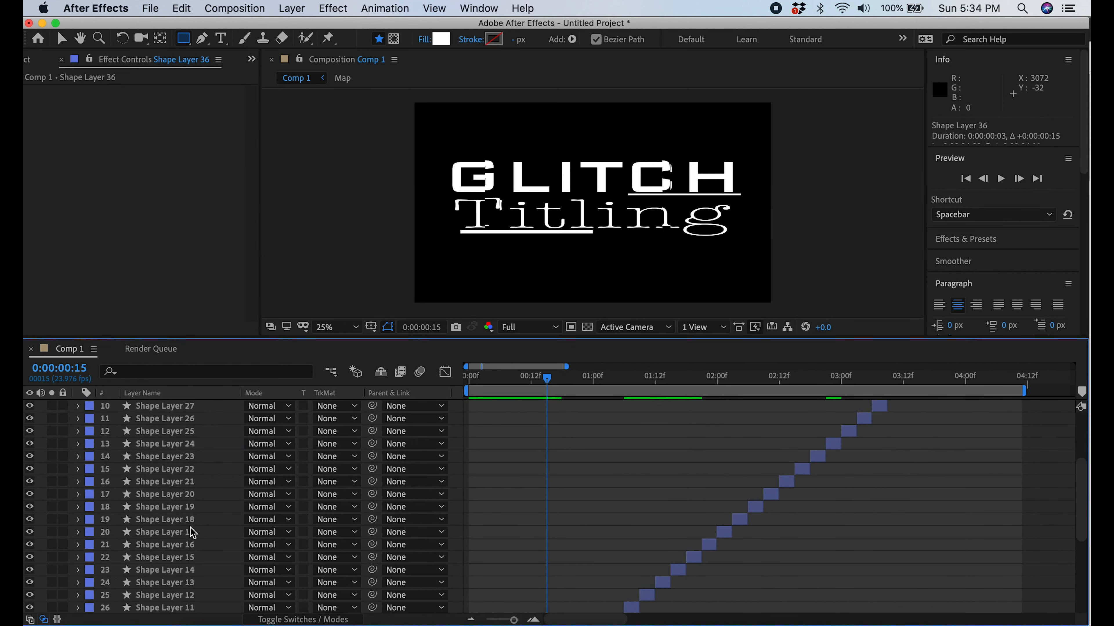
pyautogui.keyDown('shift'); pyautogui.click(179, 556); pyautogui.keyUp('shift')
pyautogui.rightClick(184, 508)
pyautogui.click(246, 562)
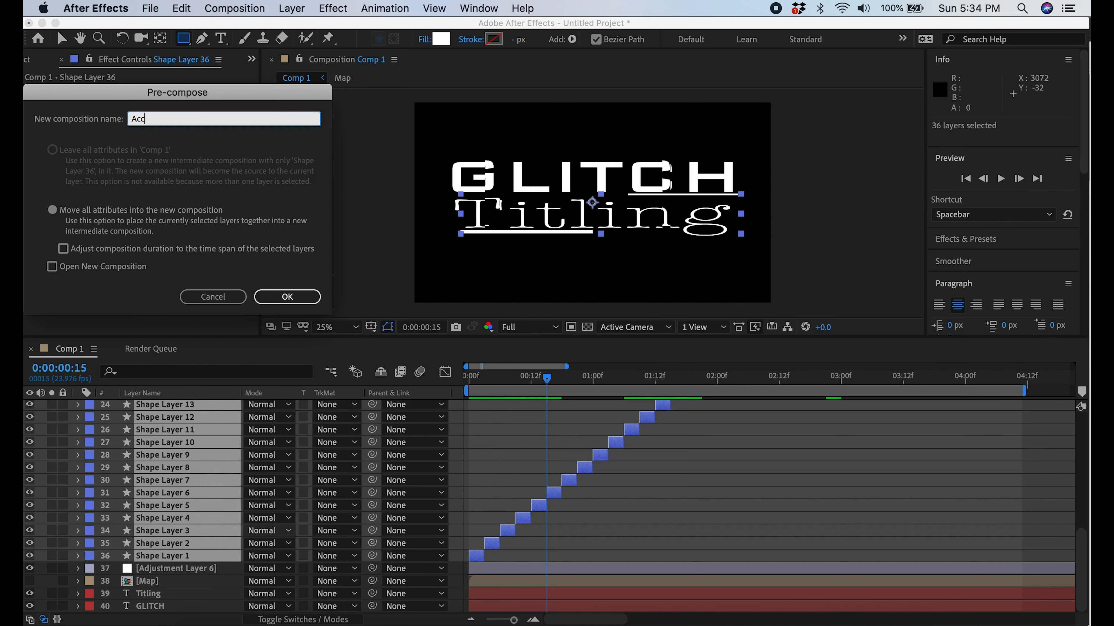
pyautogui.click(290, 299)
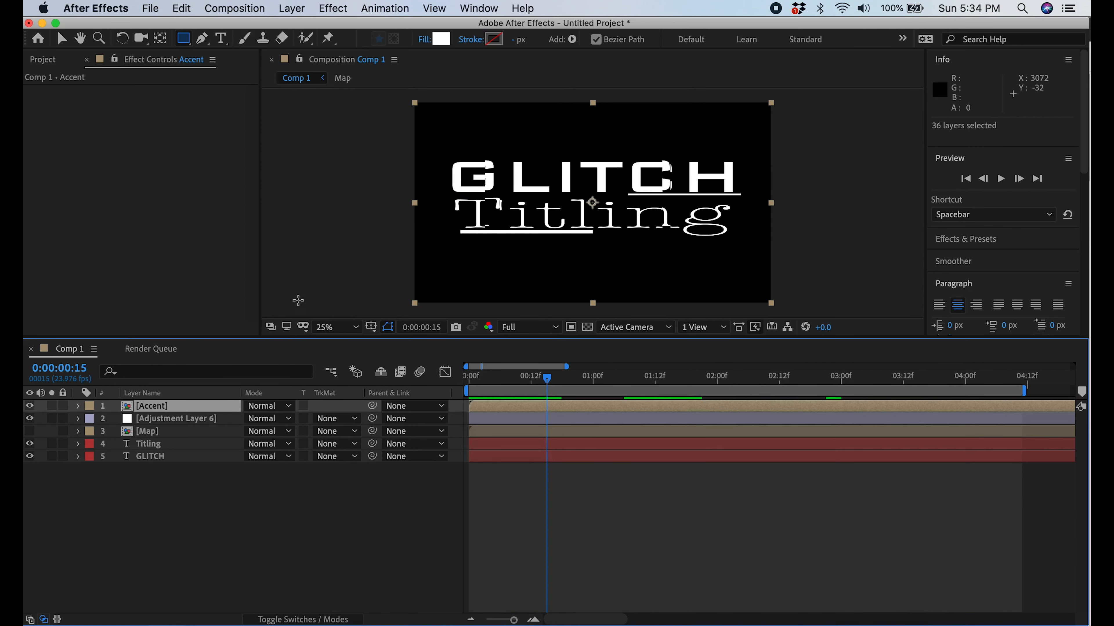
# Move the Accent layer below the adjustment layer and preview the animation
pyautogui.moveTo(205, 414); pyautogui.dragTo(206, 427)
pyautogui.click(999, 180)
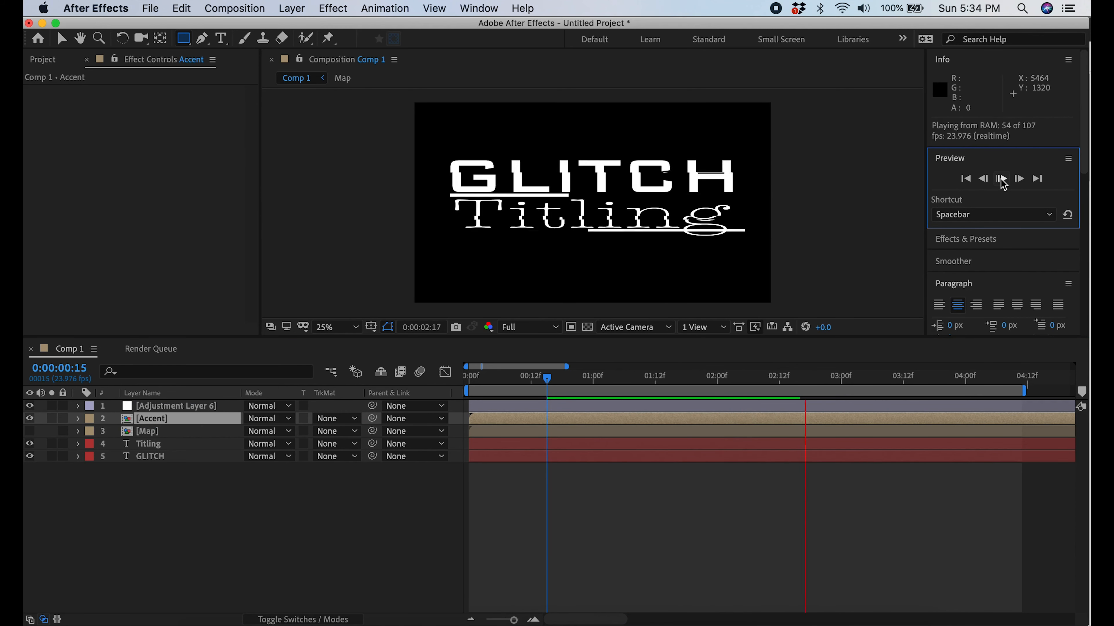
pyautogui.click(1001, 179)
# Pre-compose all five layers into a new composition named All Glitch and select it
pyautogui.click(181, 458)
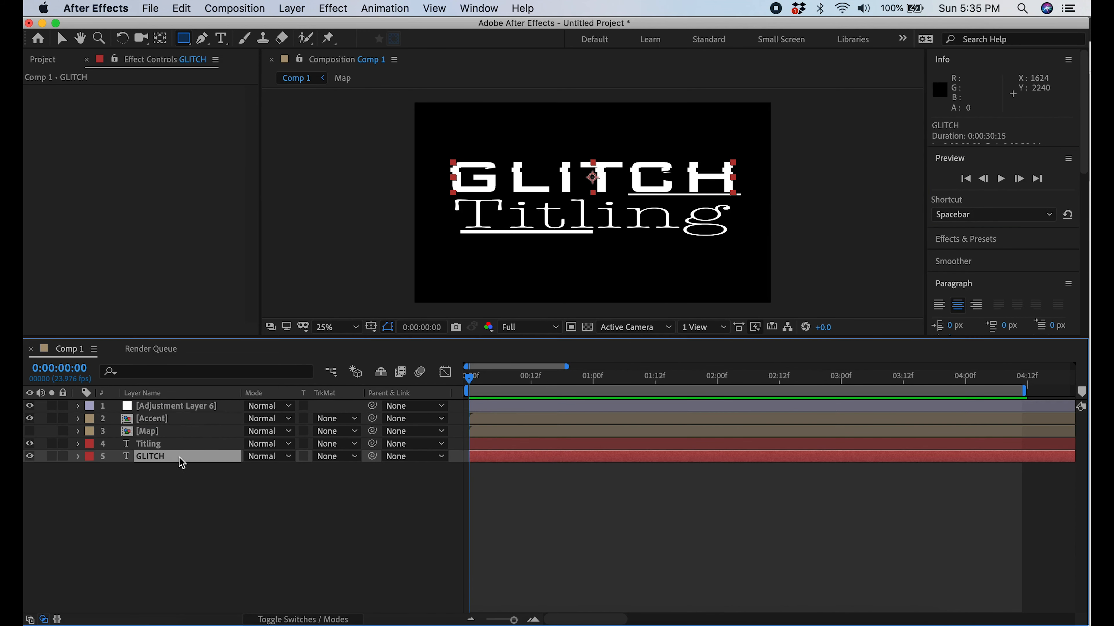
pyautogui.keyDown('shift'); pyautogui.click(170, 408); pyautogui.keyUp('shift')
pyautogui.rightClick(170, 408)
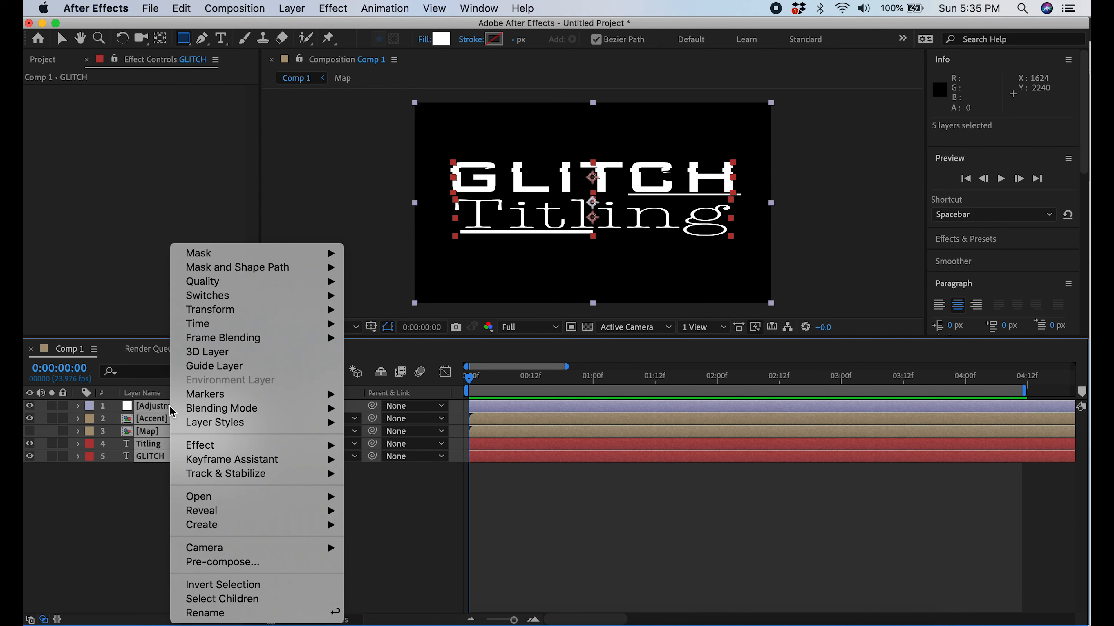
pyautogui.click(272, 565)
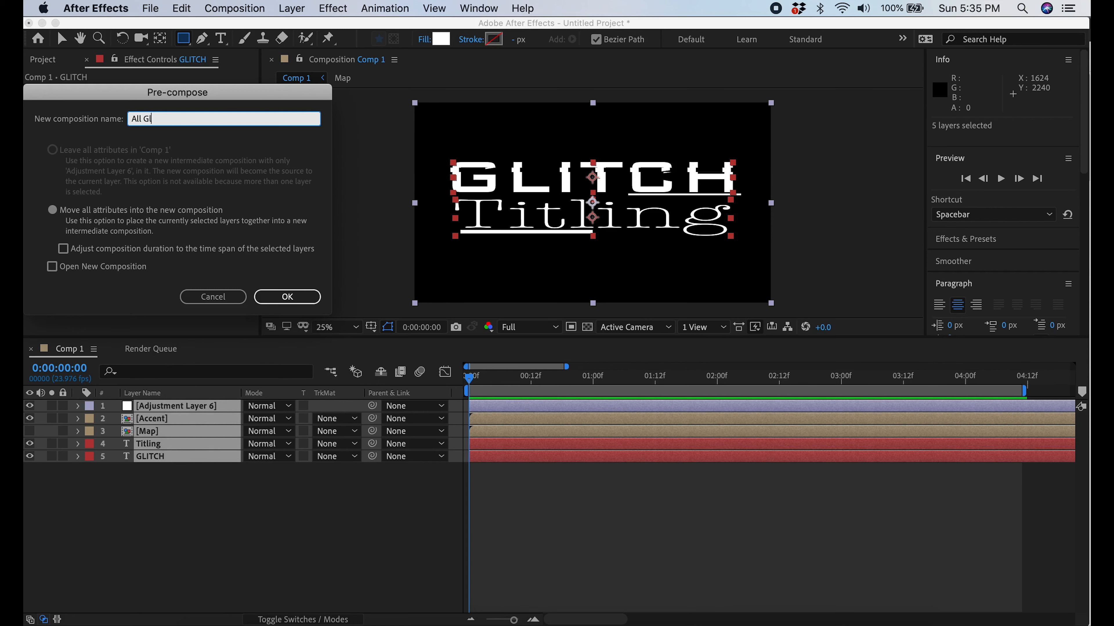
pyautogui.click(293, 297)
pyautogui.click(165, 412)
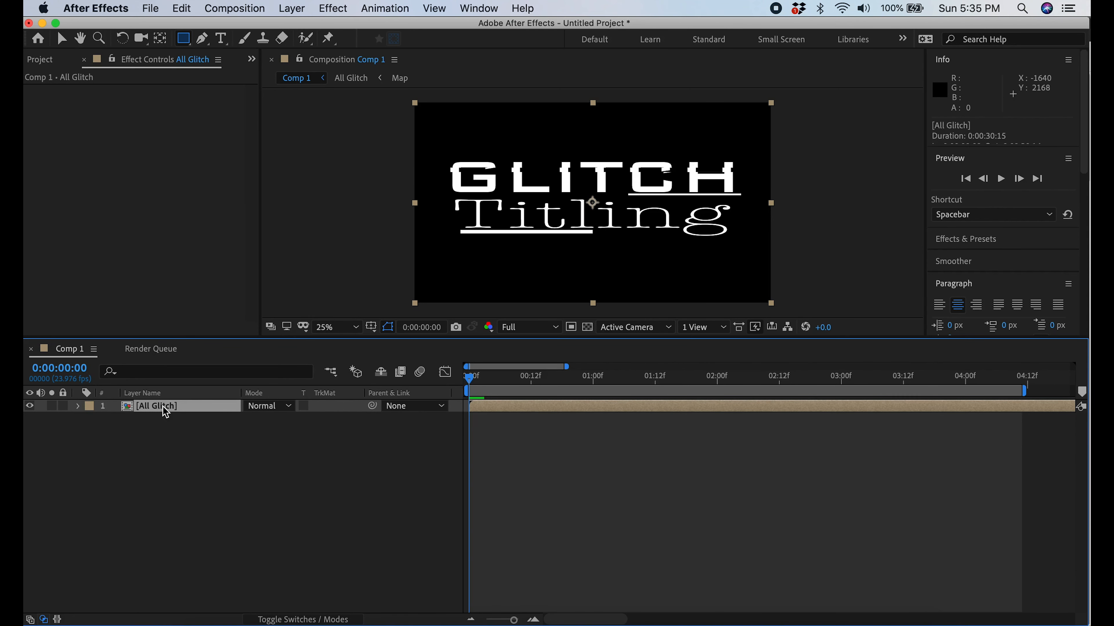
# Duplicate the All Glitch layer three times
pyautogui.press('super+d')
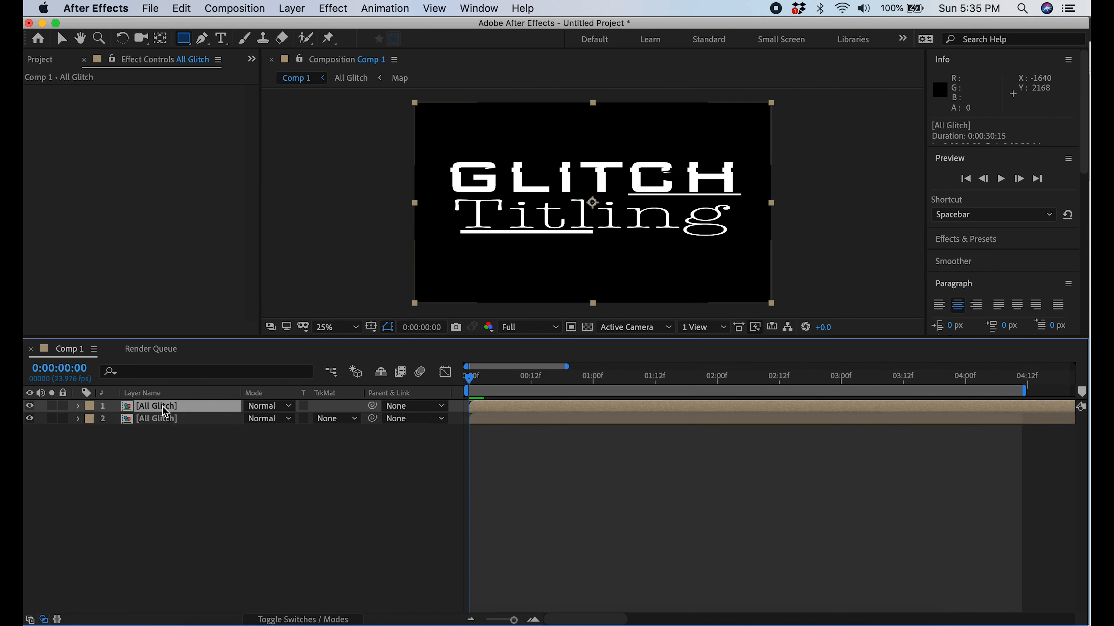
pyautogui.press('super+d')
pyautogui.press('super+d')
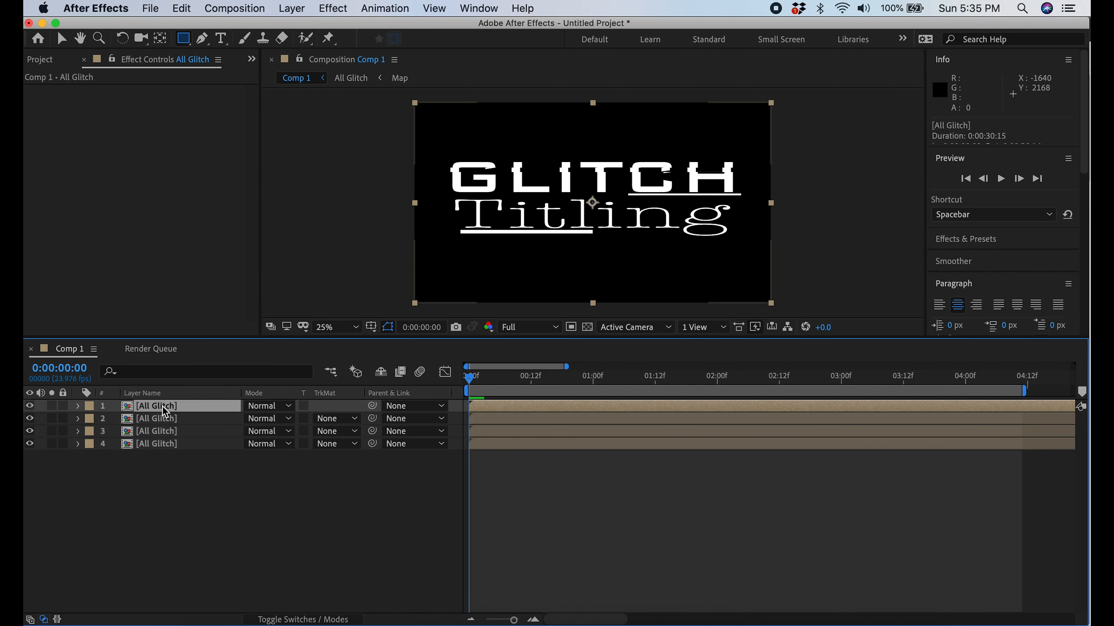
# Rename the upper three All Glitch copies, in stacking order, to All Glitch R, All Glitch G and All Glitch B
pyautogui.rightClick(172, 407)
pyautogui.click(240, 613)
pyautogui.click(213, 405)
pyautogui.write('R')
pyautogui.rightClick(177, 422)
pyautogui.click(234, 613)
pyautogui.click(190, 420)
pyautogui.write('G')
pyautogui.rightClick(175, 432)
pyautogui.click(236, 613)
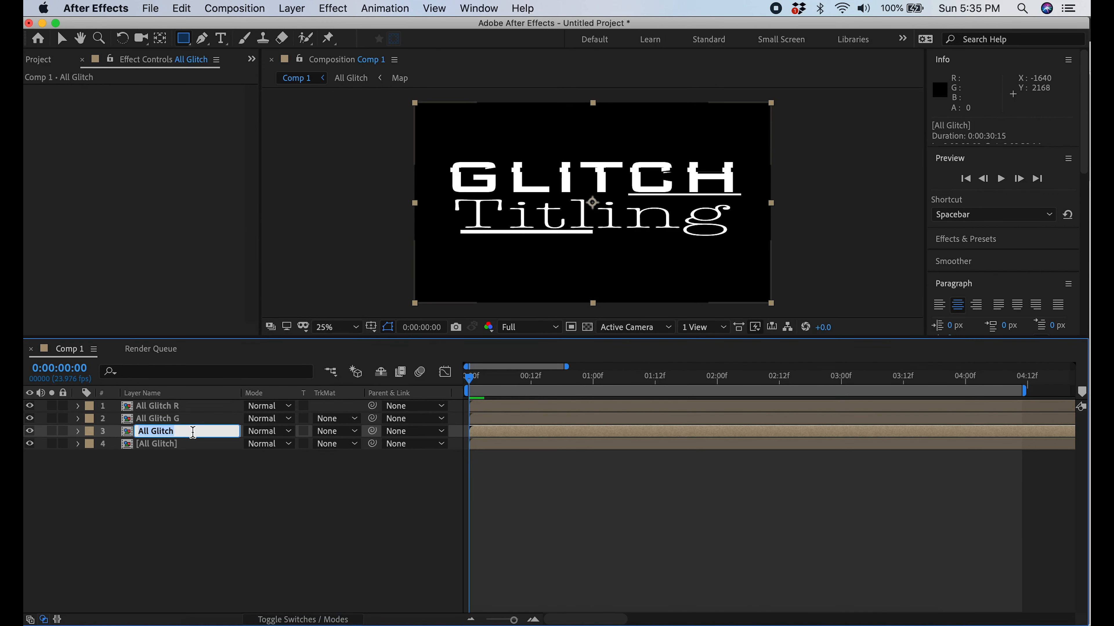
pyautogui.press('Return')
# Apply Shift Channels to the All Glitch R layer and set Take Green From and Take Blue From to Full Off
pyautogui.rightClick(166, 406)
pyautogui.moveTo(225, 303)
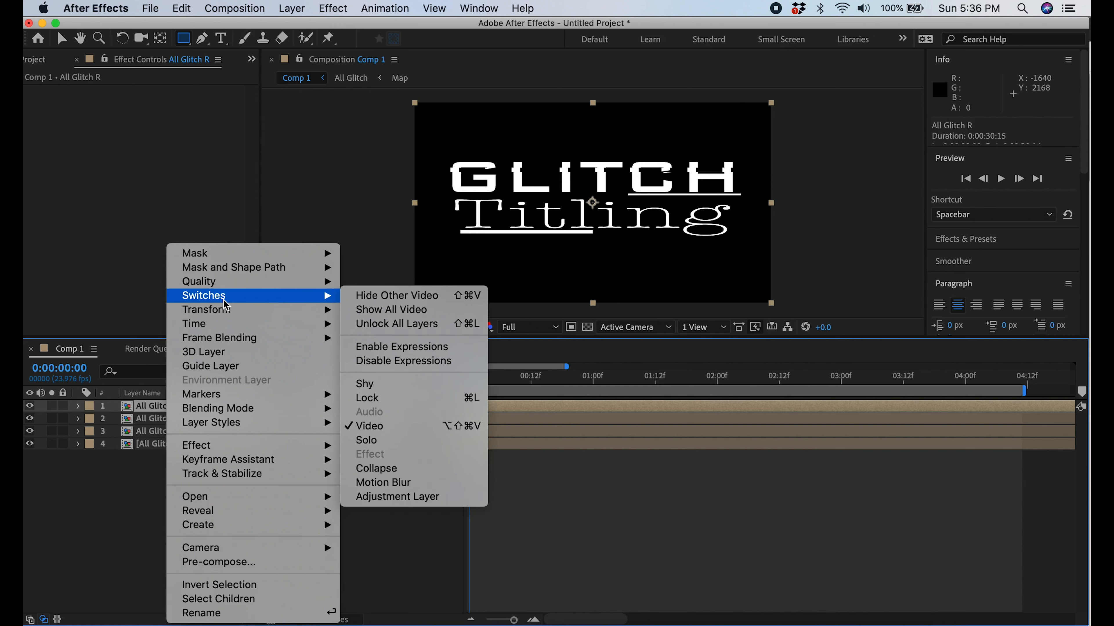
pyautogui.moveTo(319, 446)
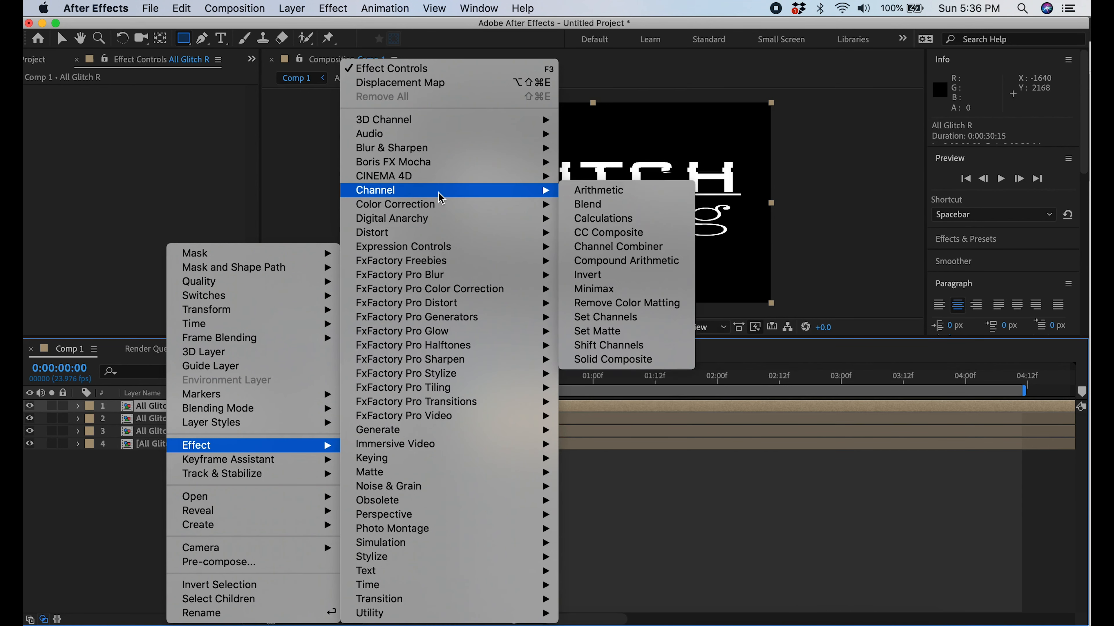
pyautogui.moveTo(528, 226)
pyautogui.moveTo(530, 190)
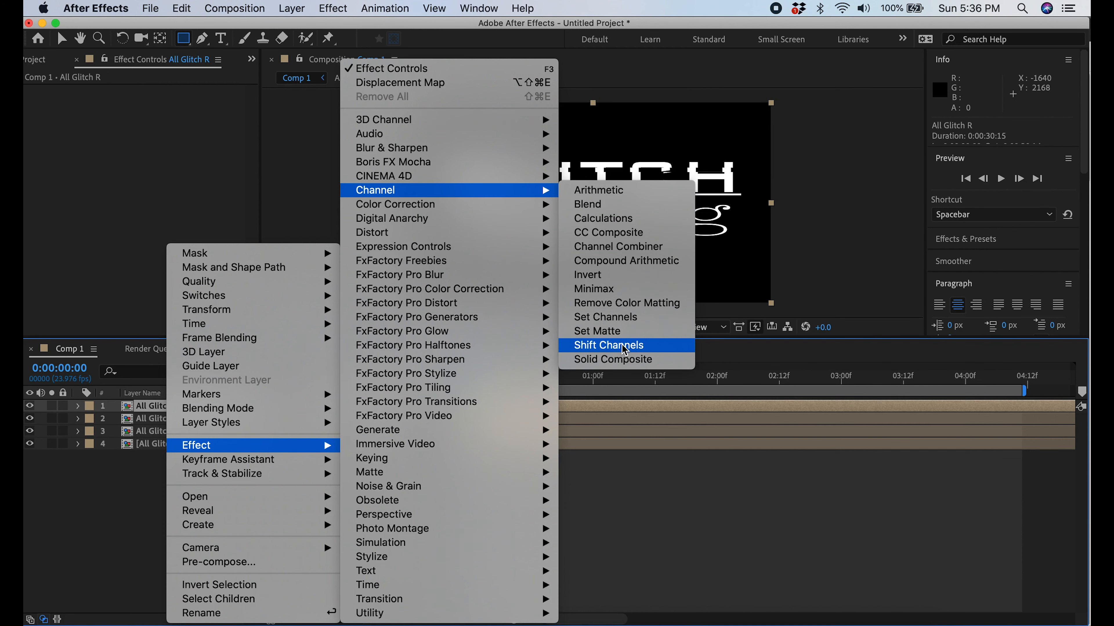
pyautogui.click(624, 348)
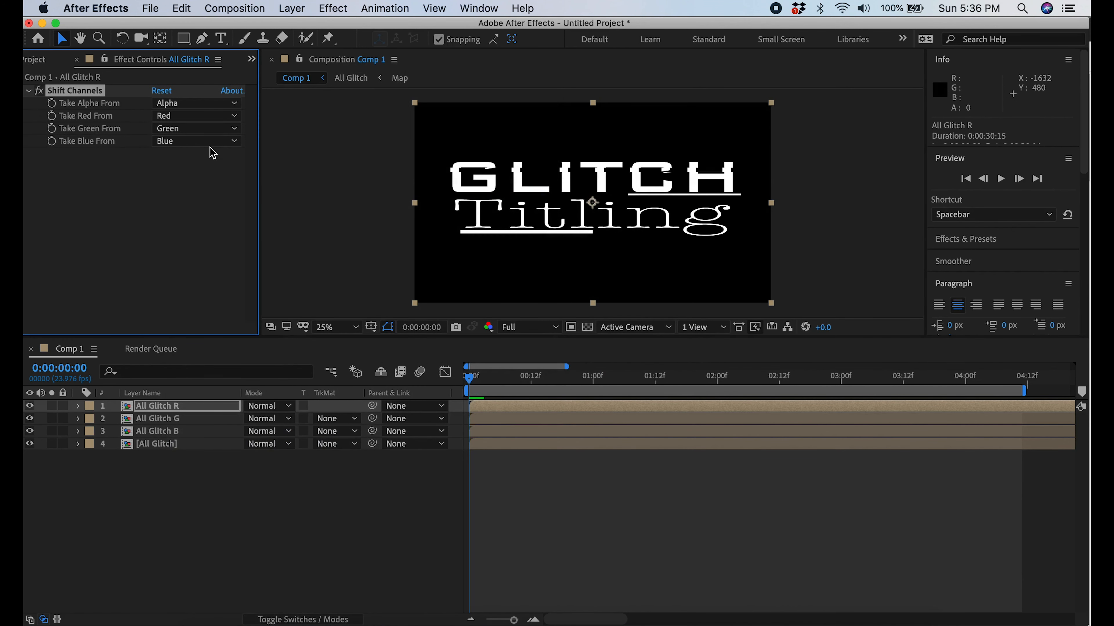
pyautogui.click(197, 128)
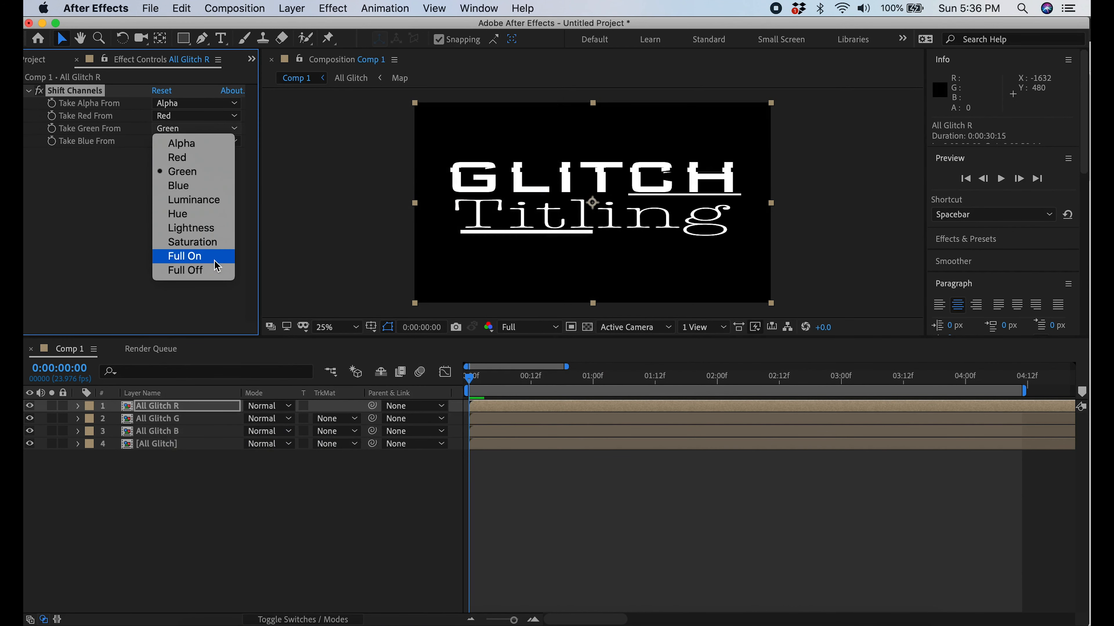
pyautogui.click(214, 270)
pyautogui.click(231, 141)
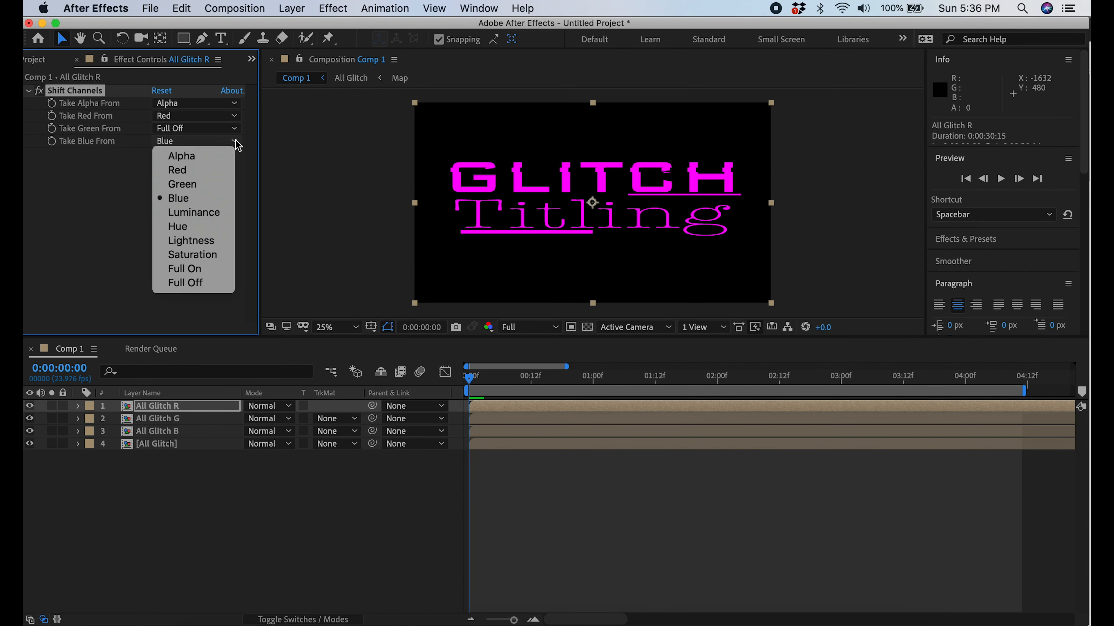
pyautogui.click(218, 286)
# Apply Shift Channels to the All Glitch G layer and set Take Red From and Take Blue From to Full Off
pyautogui.click(165, 421)
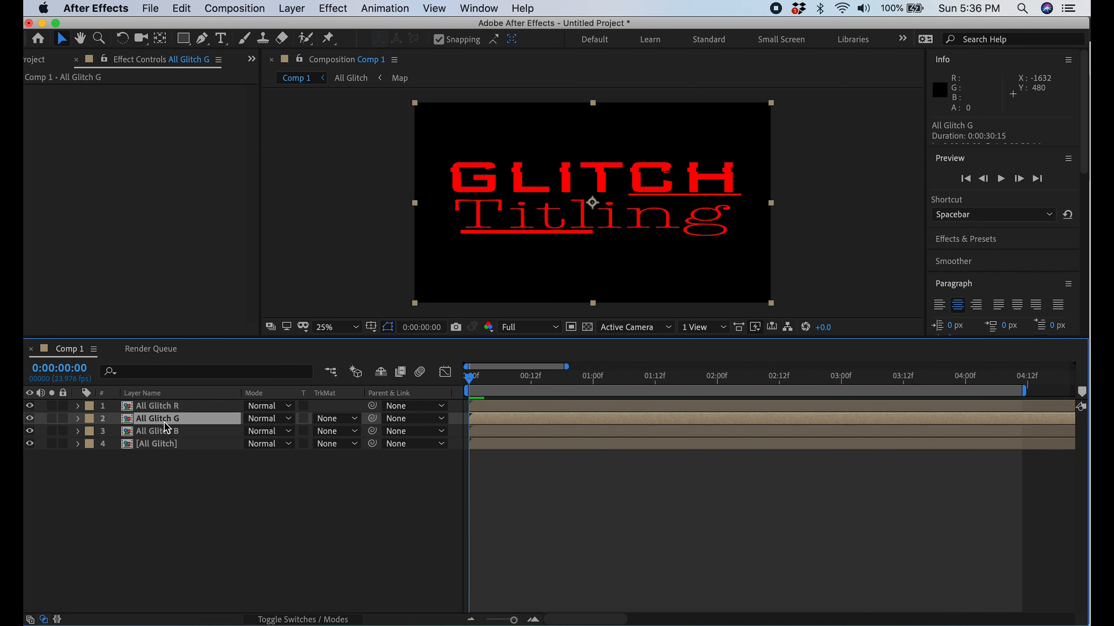
pyautogui.rightClick(164, 422)
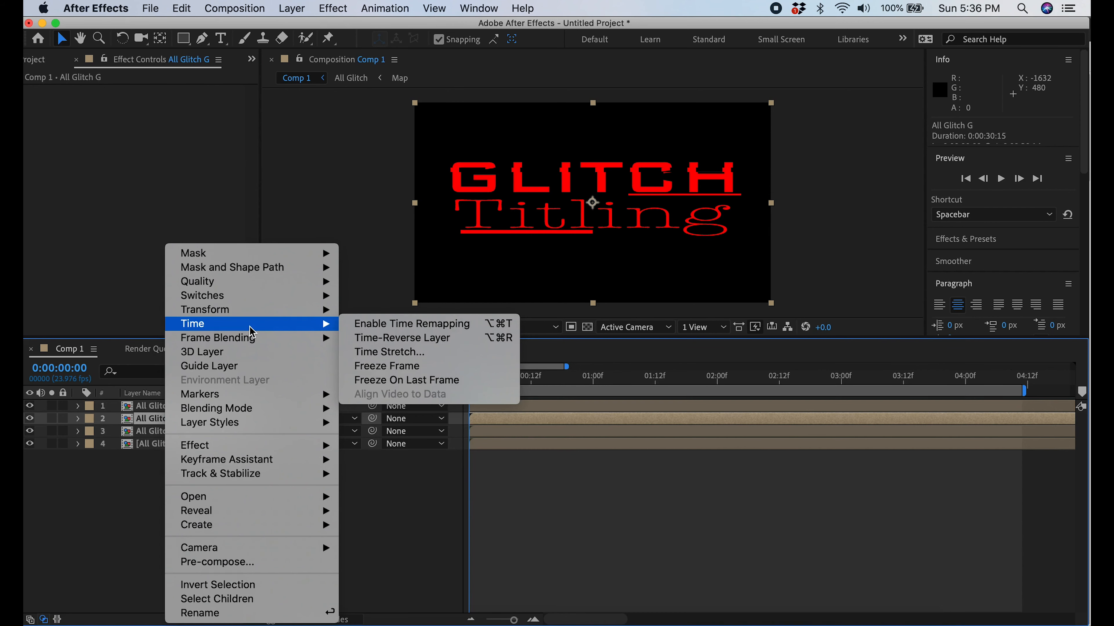
pyautogui.moveTo(273, 452)
pyautogui.moveTo(436, 193)
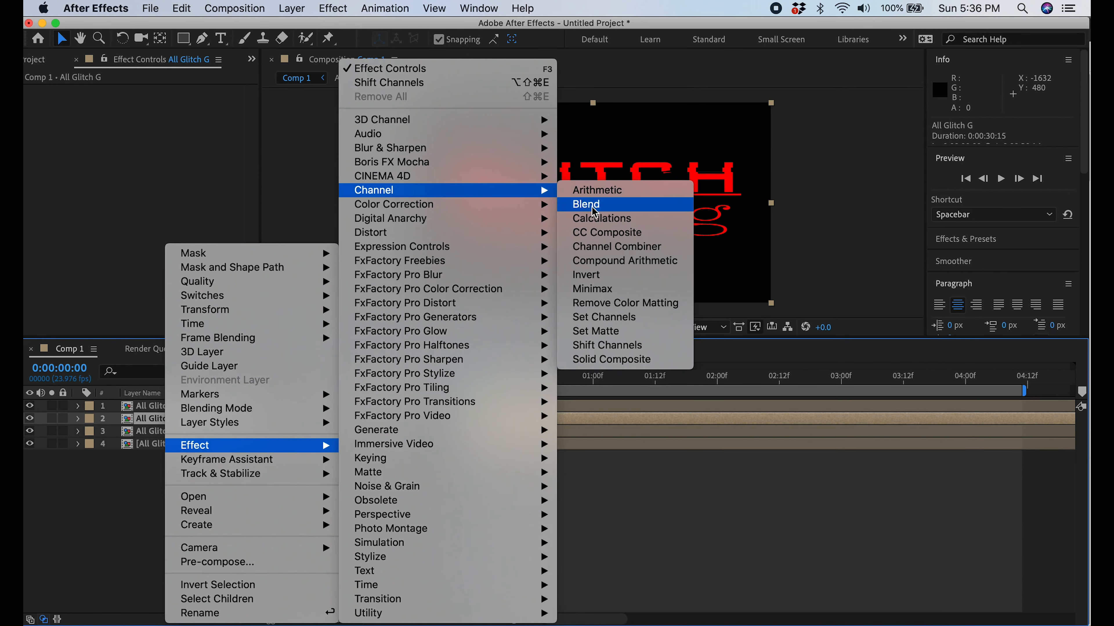
pyautogui.click(608, 345)
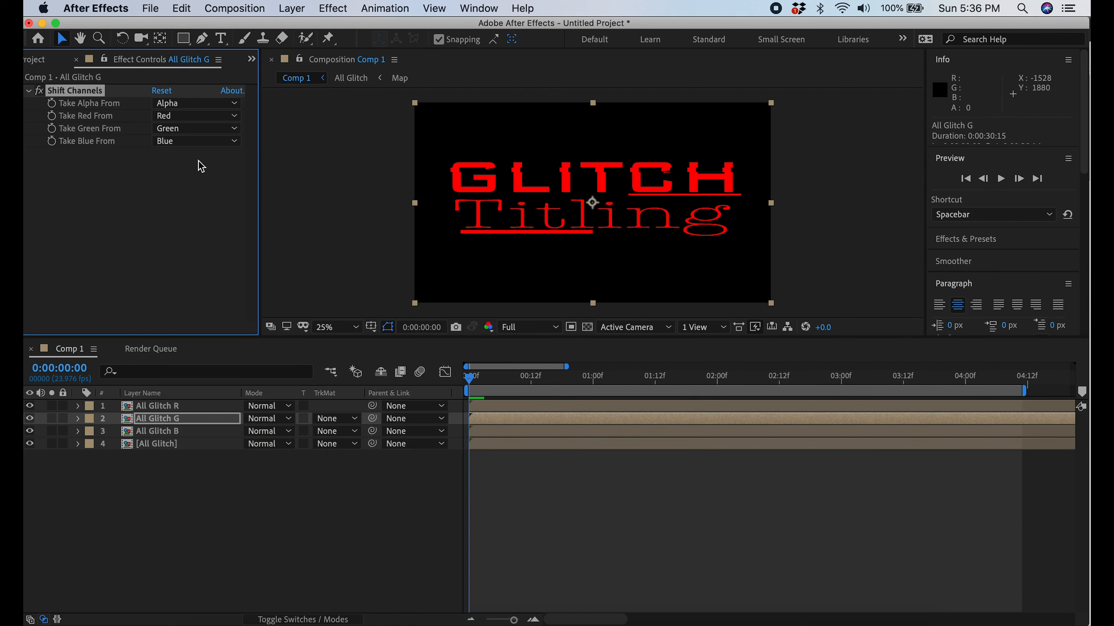
pyautogui.click(235, 116)
pyautogui.click(211, 259)
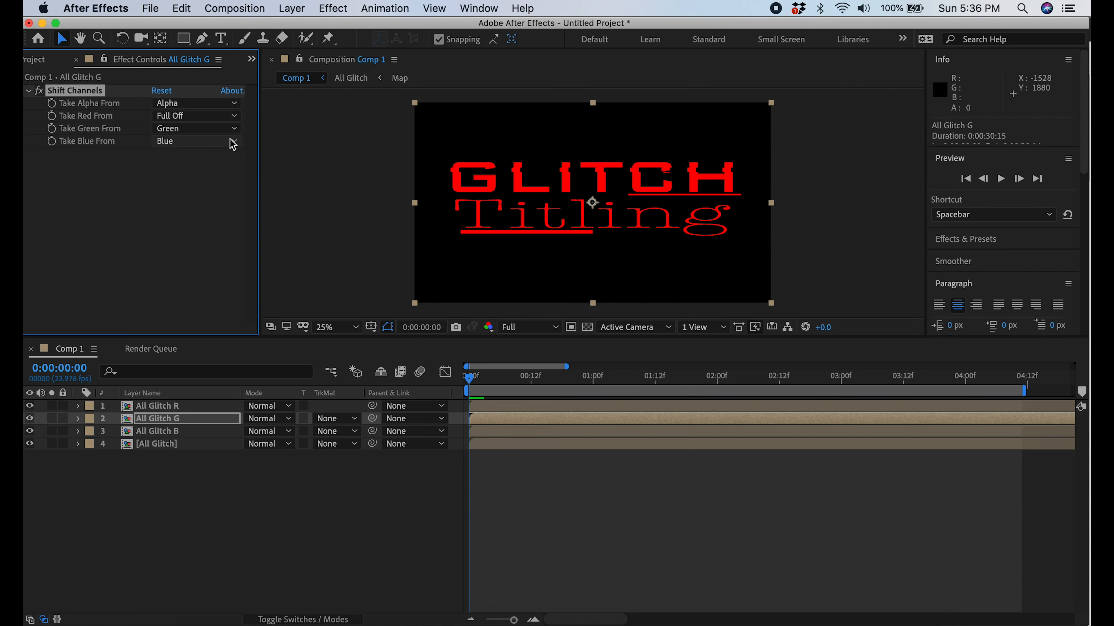
pyautogui.click(233, 141)
pyautogui.click(206, 284)
# Apply Shift Channels to the All Glitch B layer and set Take Red From and Take Green From to Full Off
pyautogui.click(174, 433)
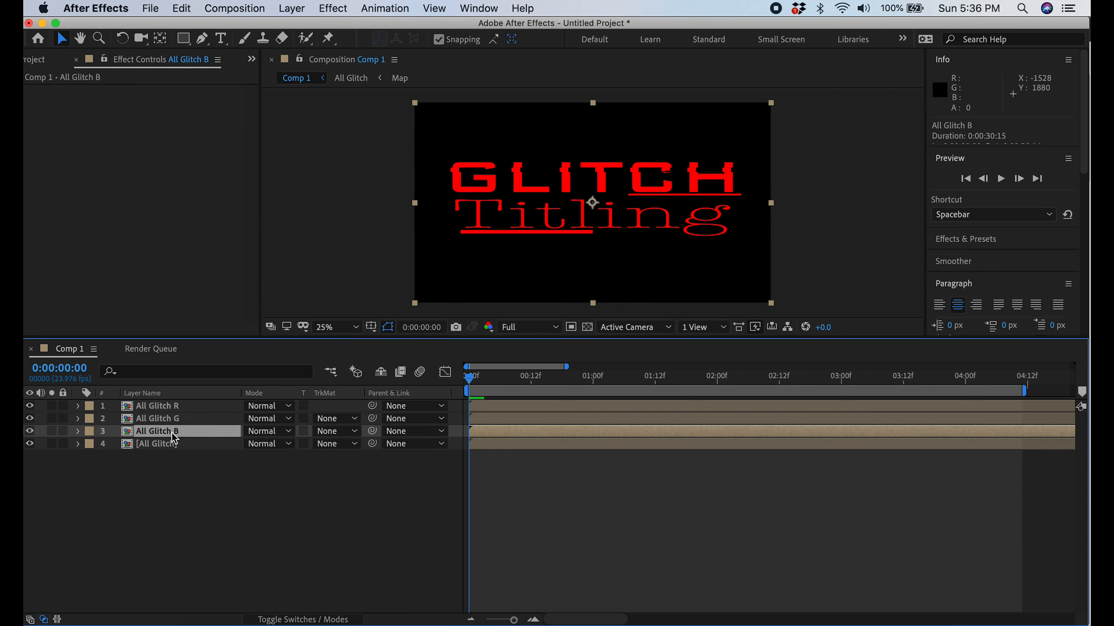
pyautogui.rightClick(174, 435)
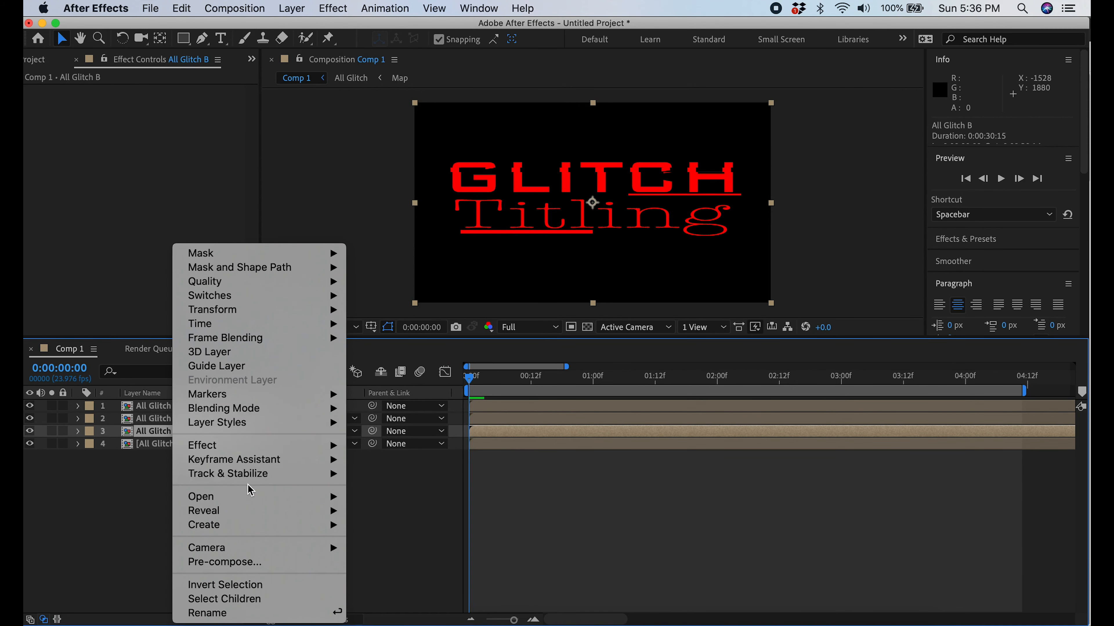
pyautogui.moveTo(274, 445)
pyautogui.moveTo(423, 435)
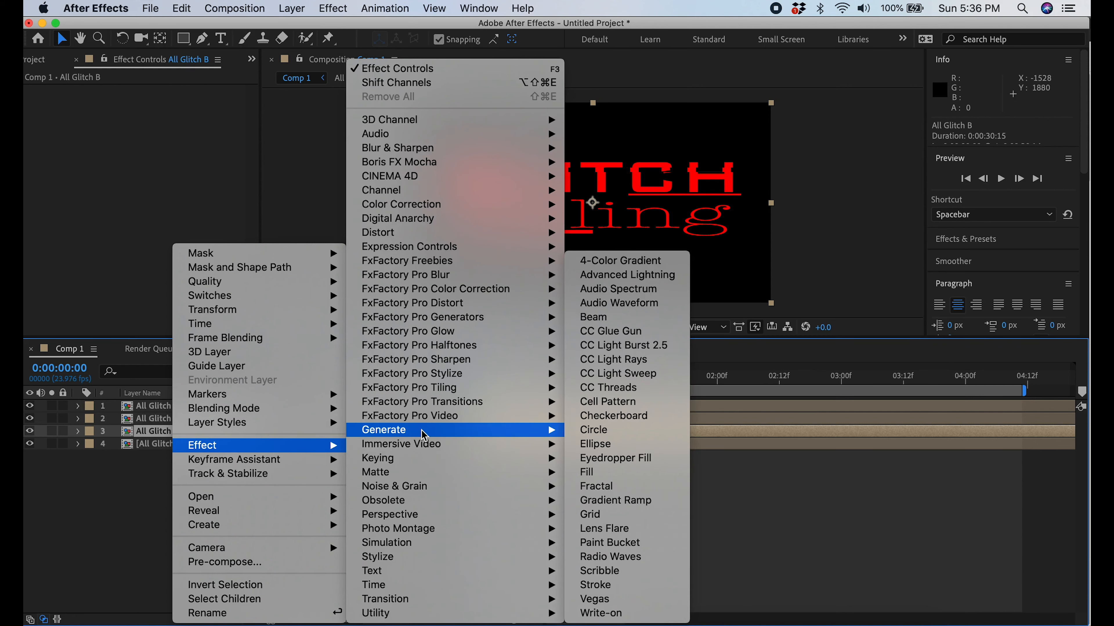
pyautogui.moveTo(468, 192)
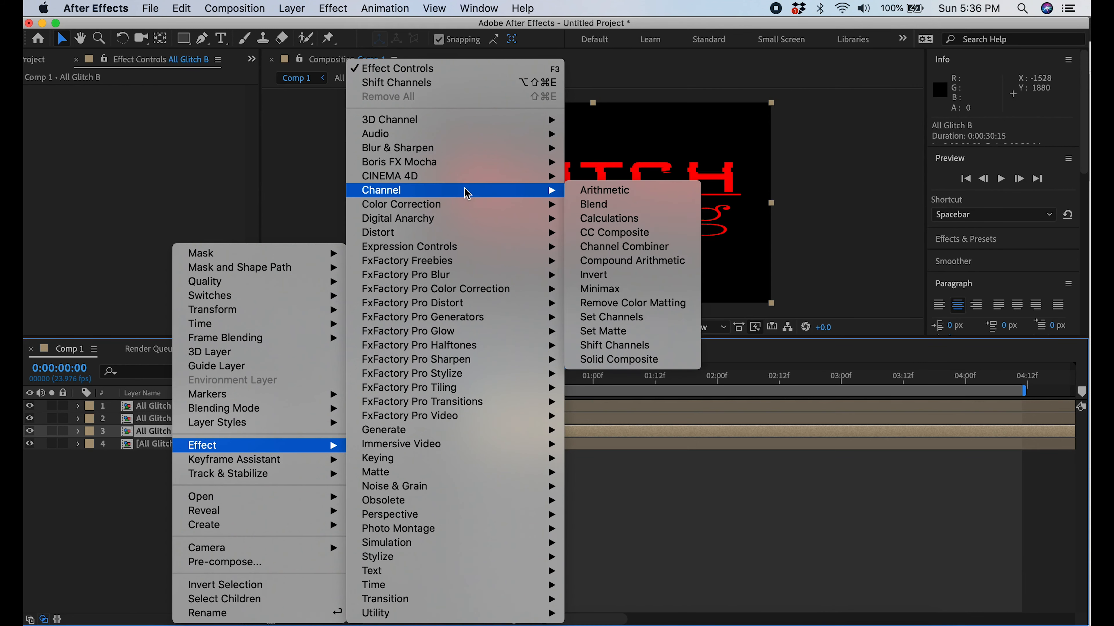
pyautogui.click(606, 347)
pyautogui.click(235, 116)
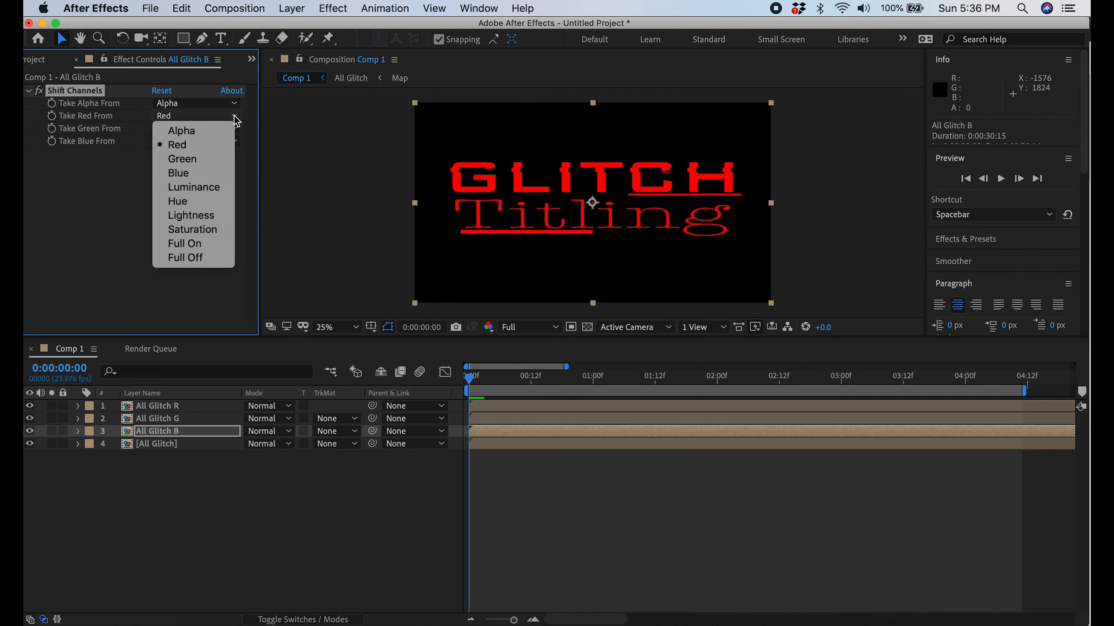
pyautogui.click(193, 257)
pyautogui.click(234, 129)
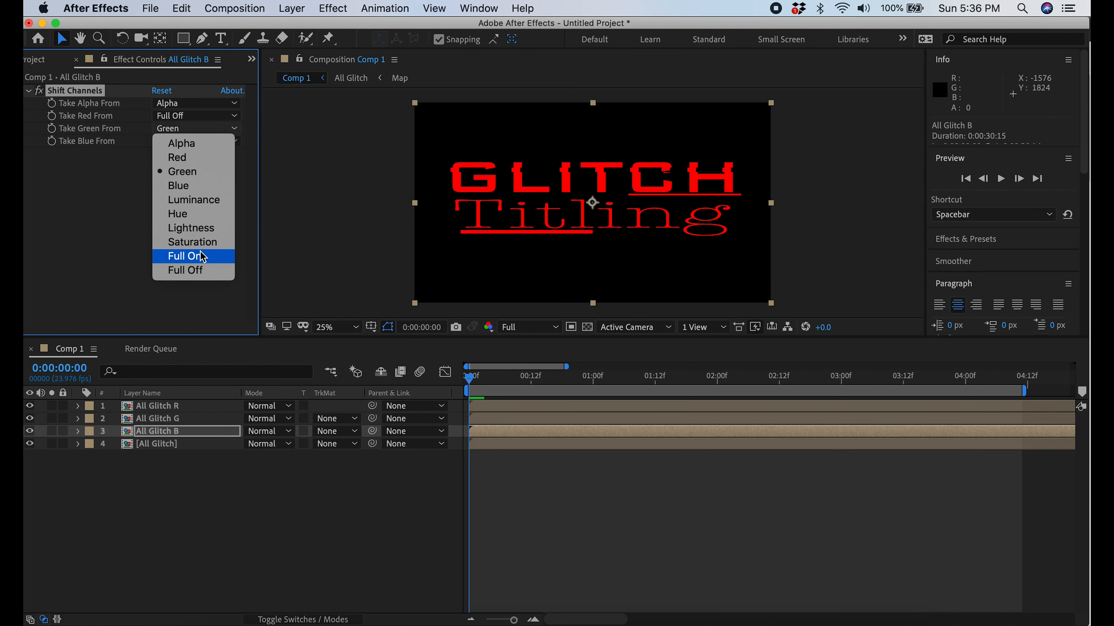
pyautogui.click(203, 271)
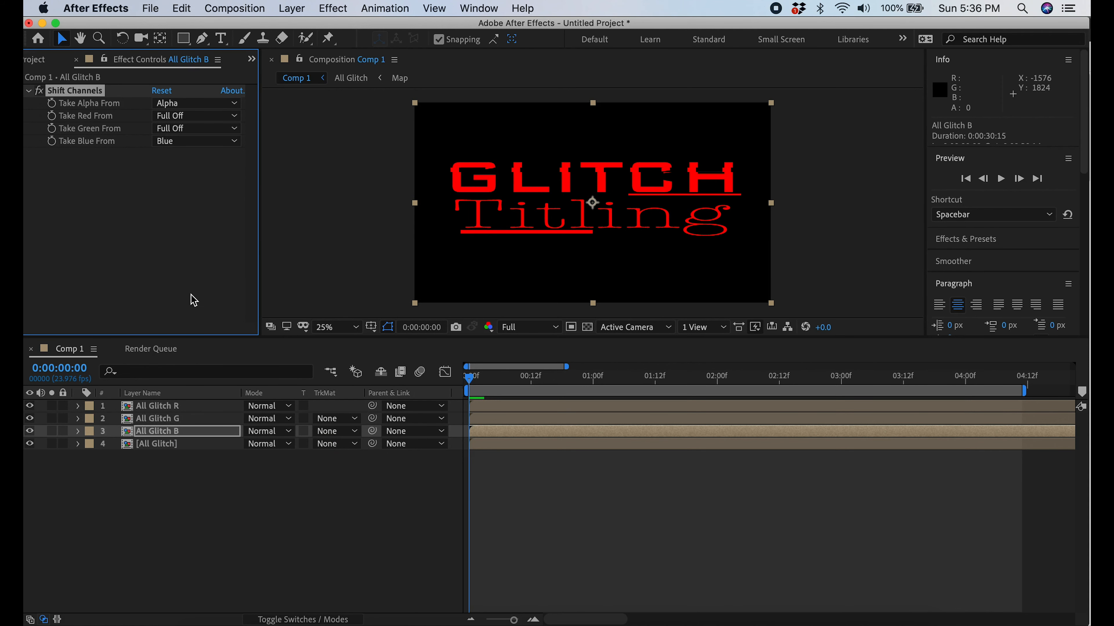
# Set the blending mode of the All Glitch R and All Glitch G layers to Screen
pyautogui.click(290, 409)
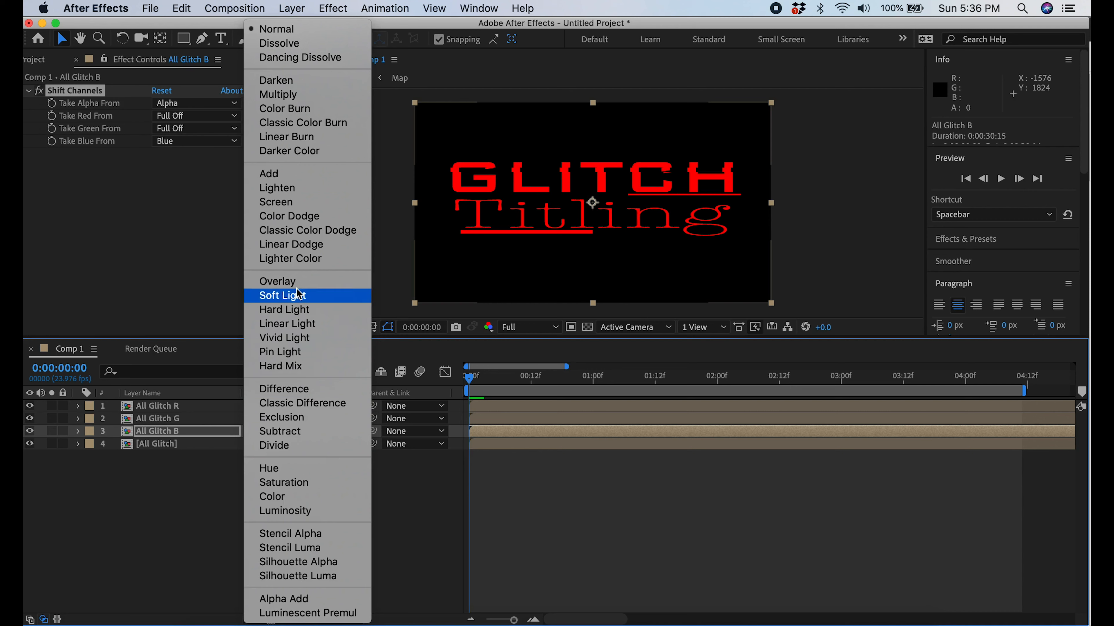
pyautogui.click(292, 202)
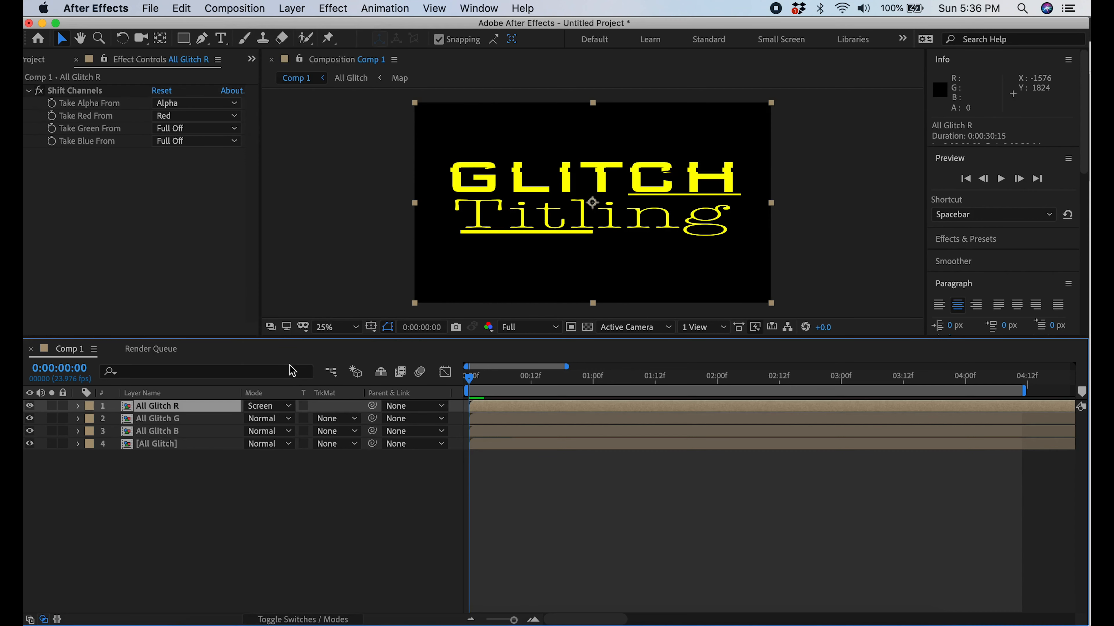
pyautogui.click(288, 422)
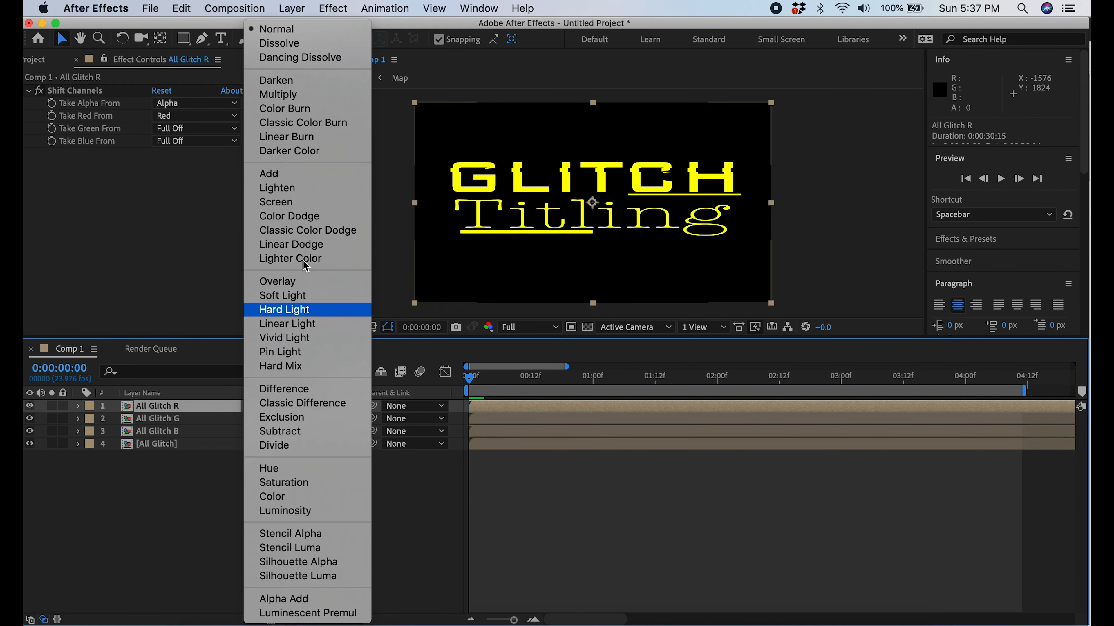
pyautogui.click(296, 202)
# Reveal the Position property of the All Glitch R layer
pyautogui.click(137, 407)
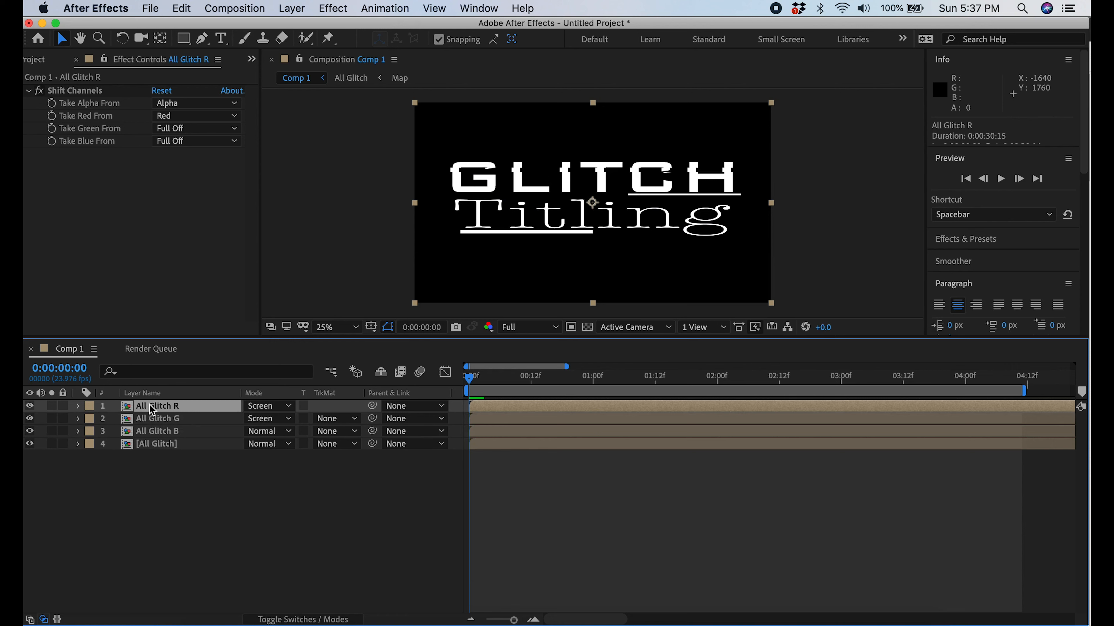
pyautogui.press('p')
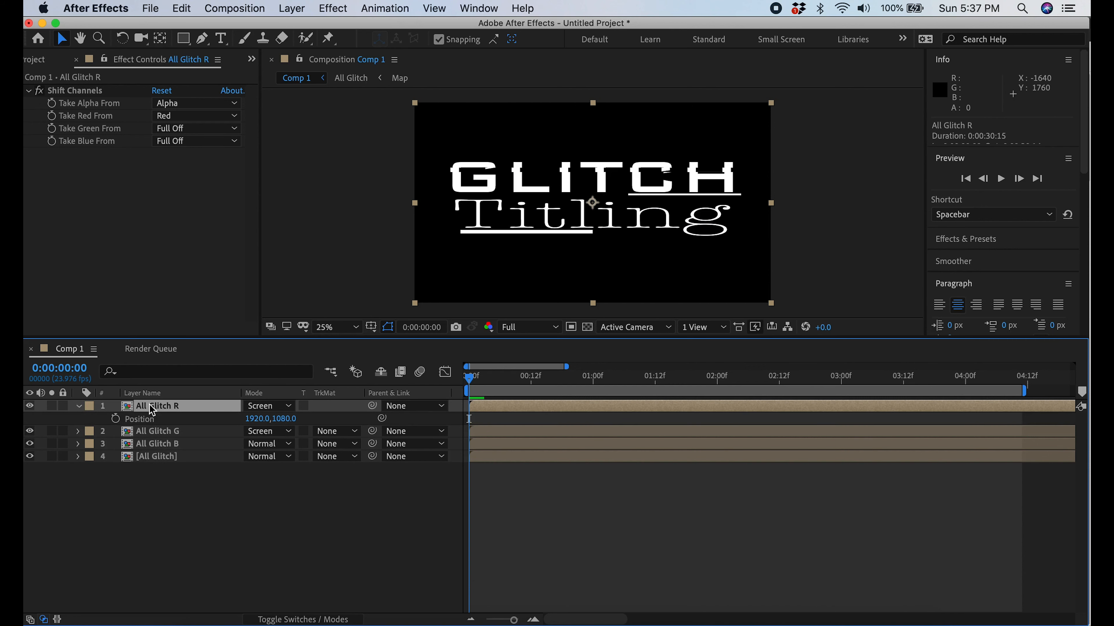